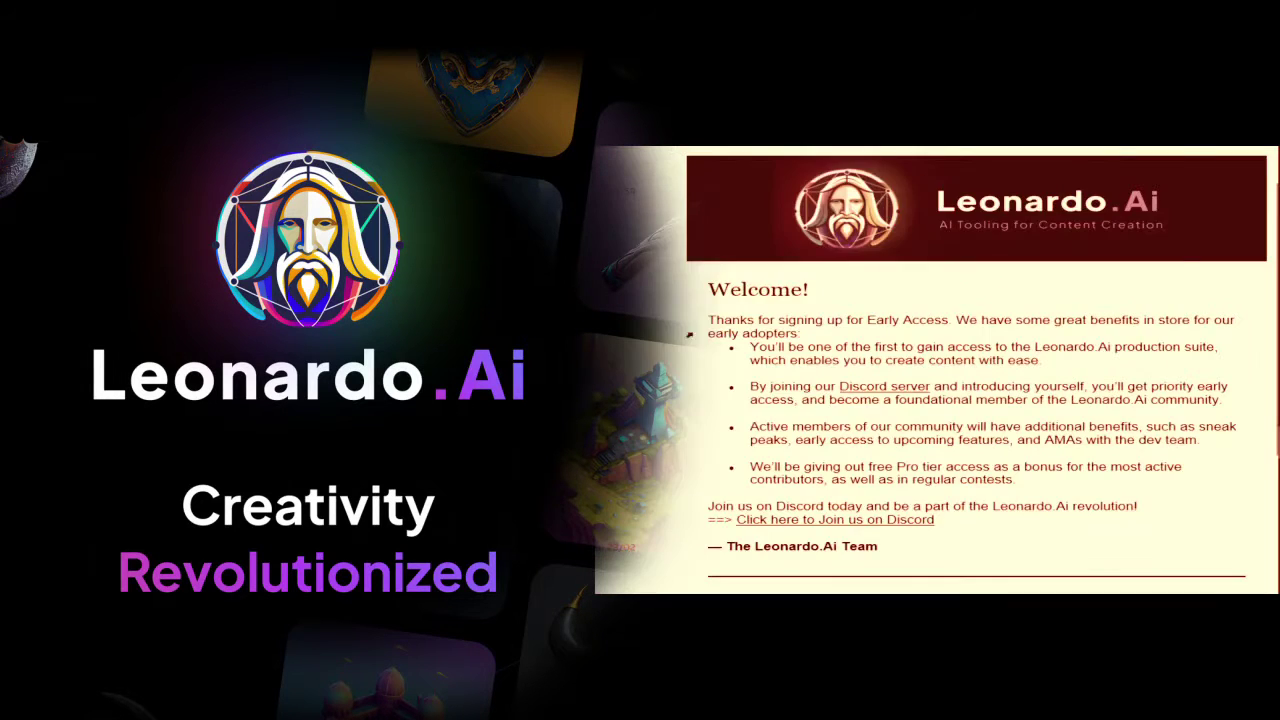
- Read through the Leonardo.Ai welcome email, switch to the browser and continue from the server invite to Discord
scroll(1027, 297, down, 2)
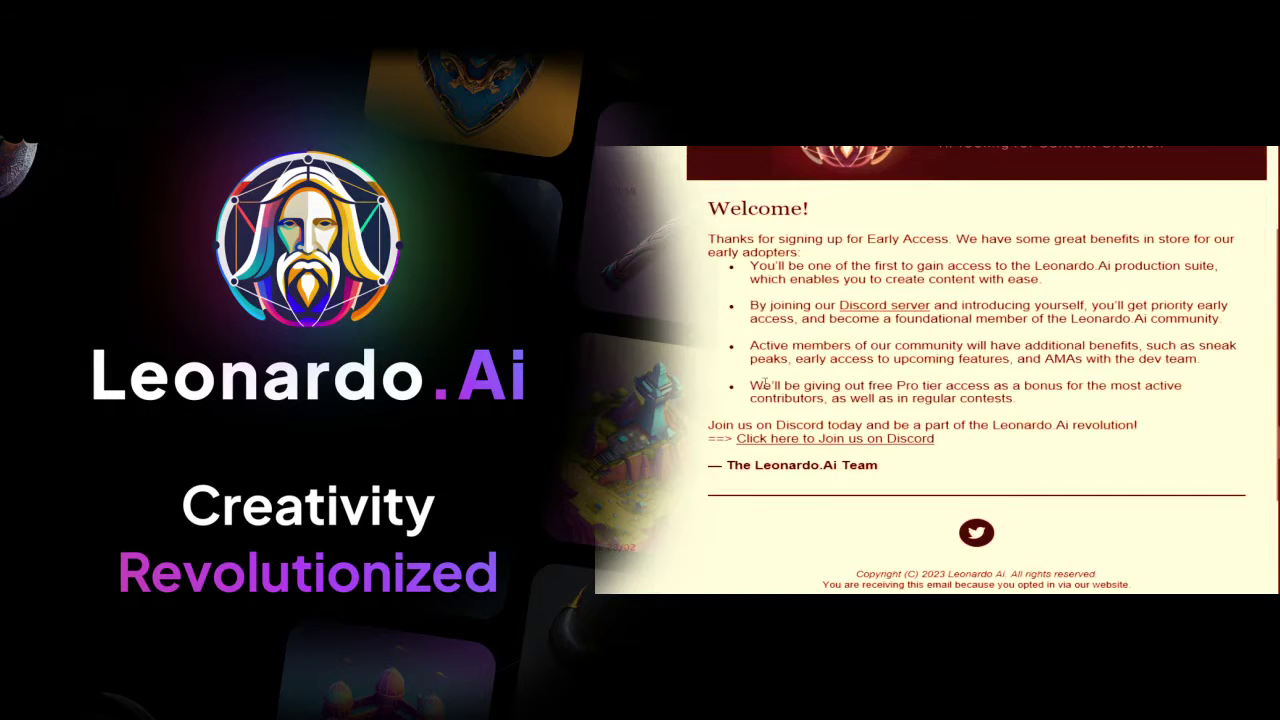
key(super+Tab)
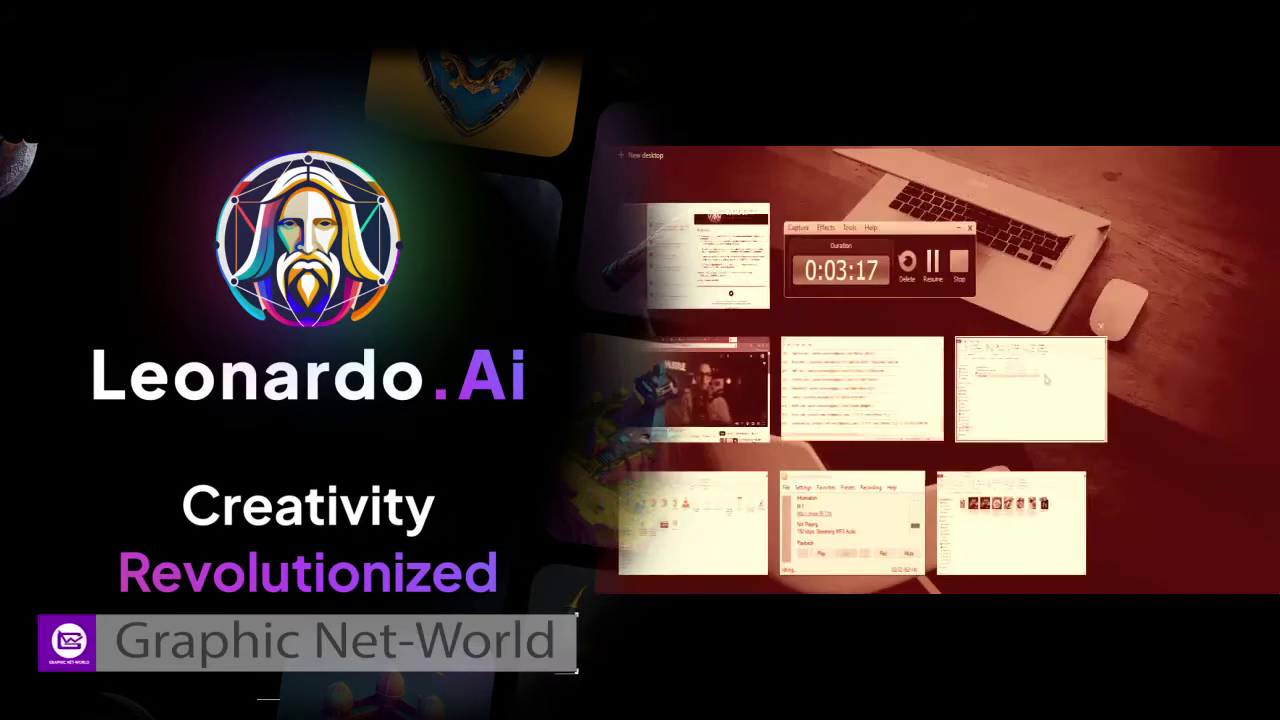
click(1035, 492)
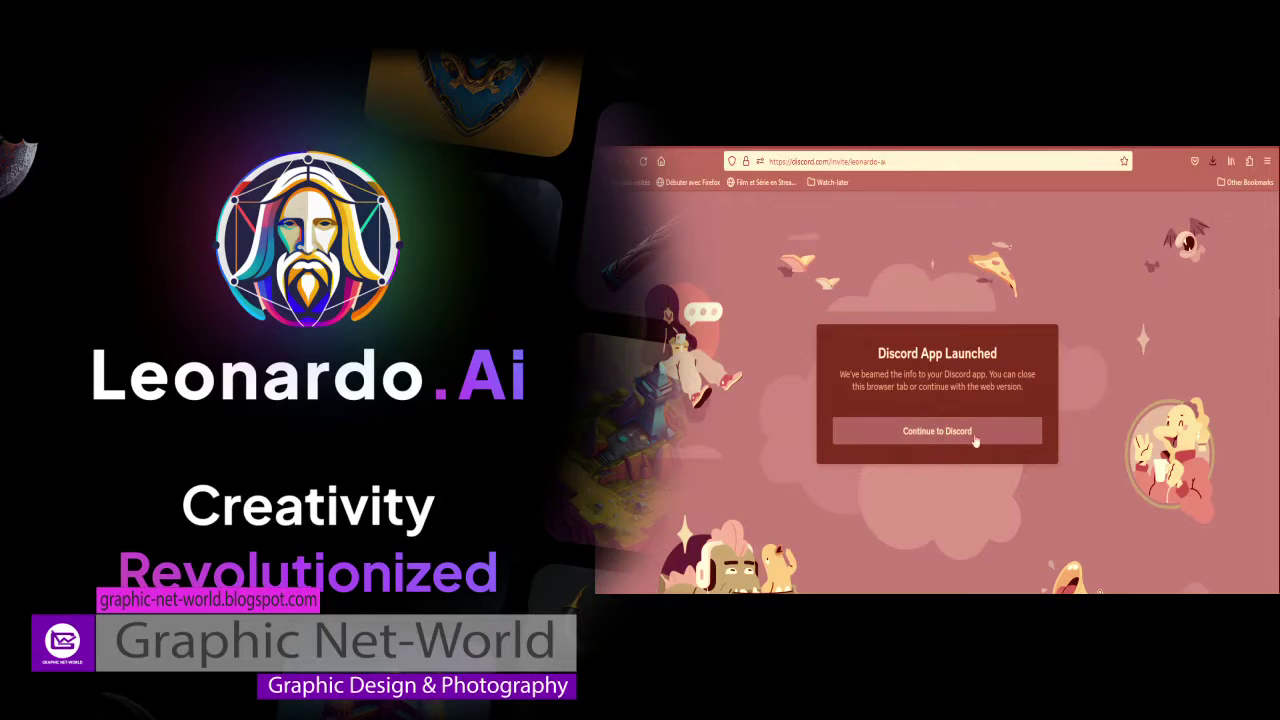
click(915, 431)
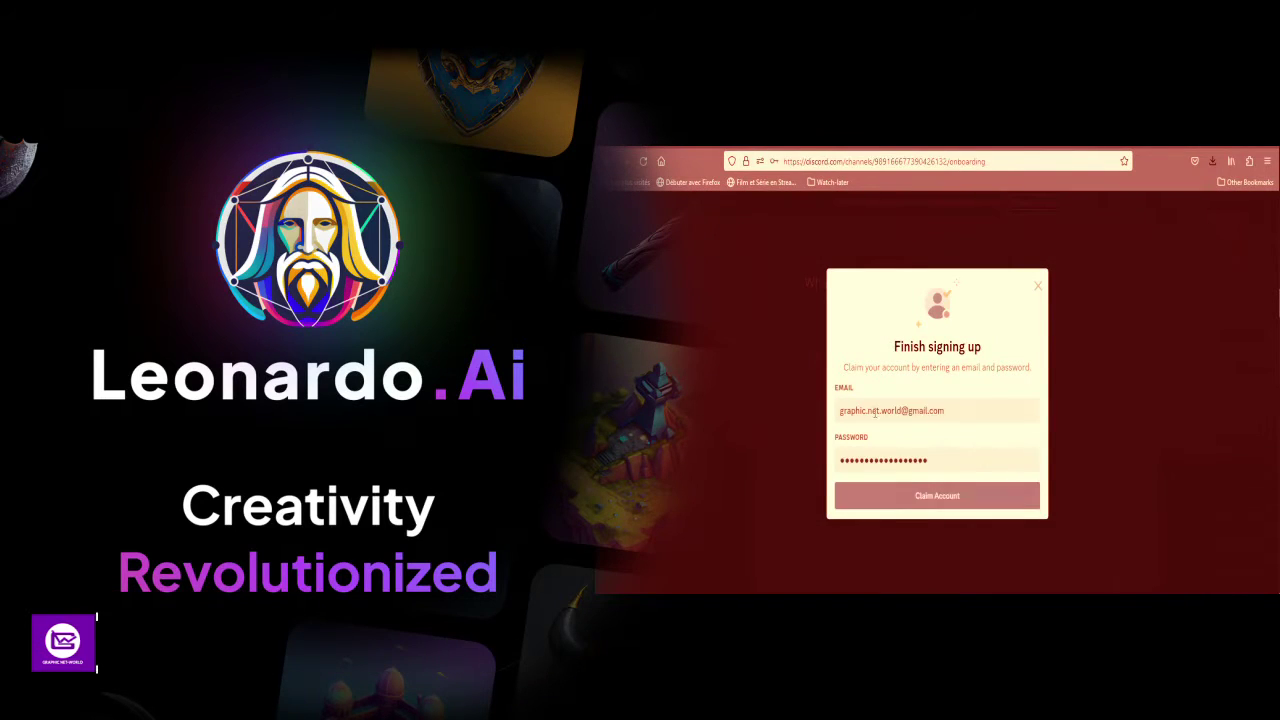
click(937, 496)
click(906, 318)
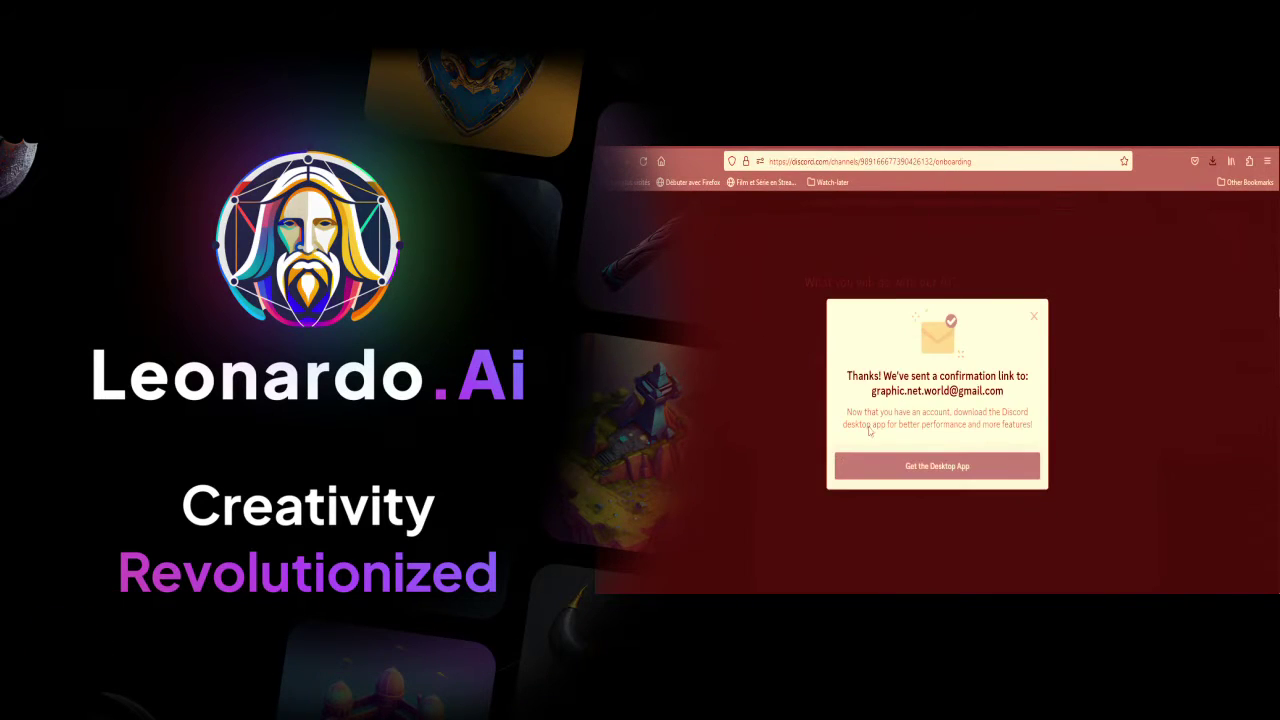
click(1033, 317)
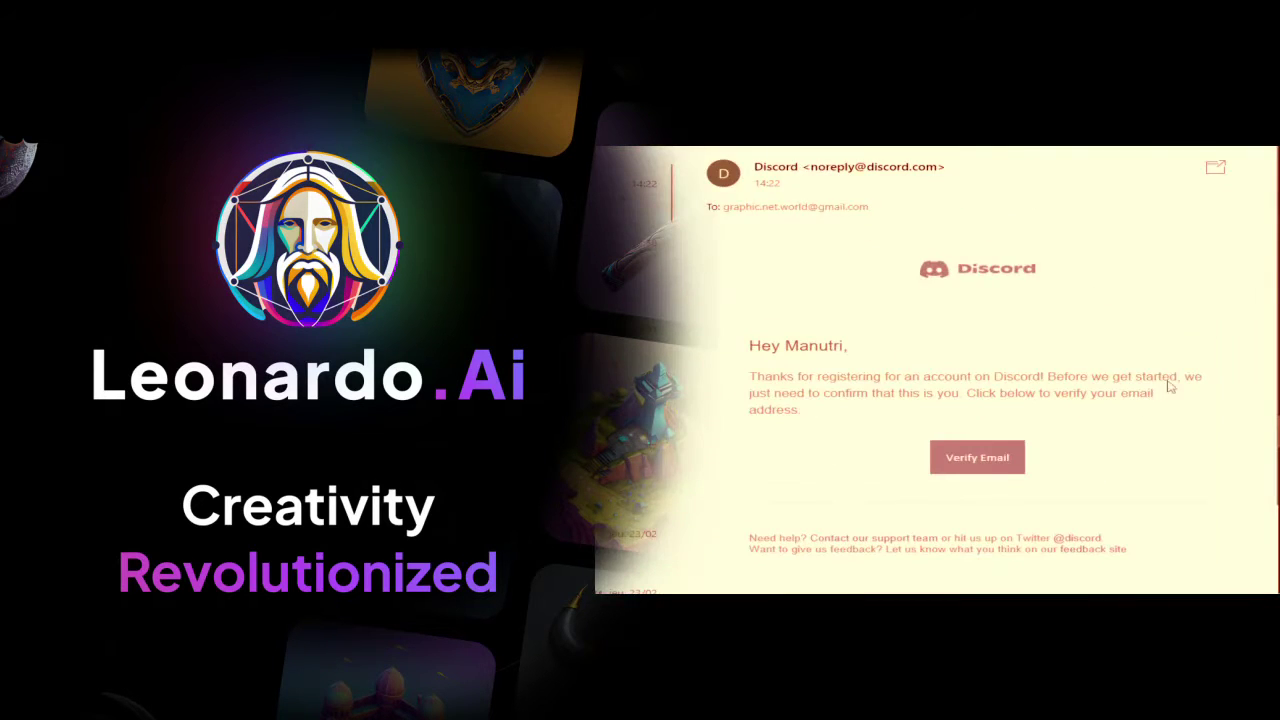
right_click(975, 450)
click(1000, 465)
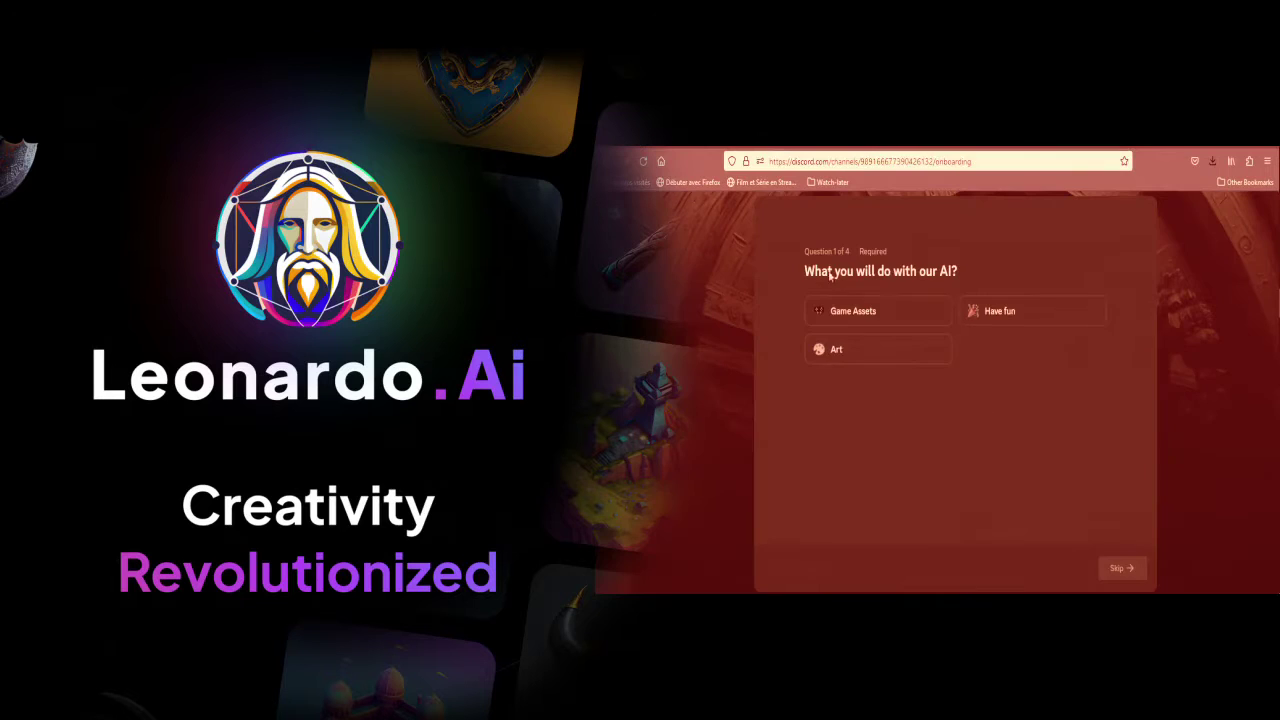
- Answer the Leonardo.Ai server's onboarding questions, choosing Art for what to do with the AI
click(878, 349)
click(1122, 568)
click(1122, 568)
click(1122, 568)
click(878, 351)
click(1033, 351)
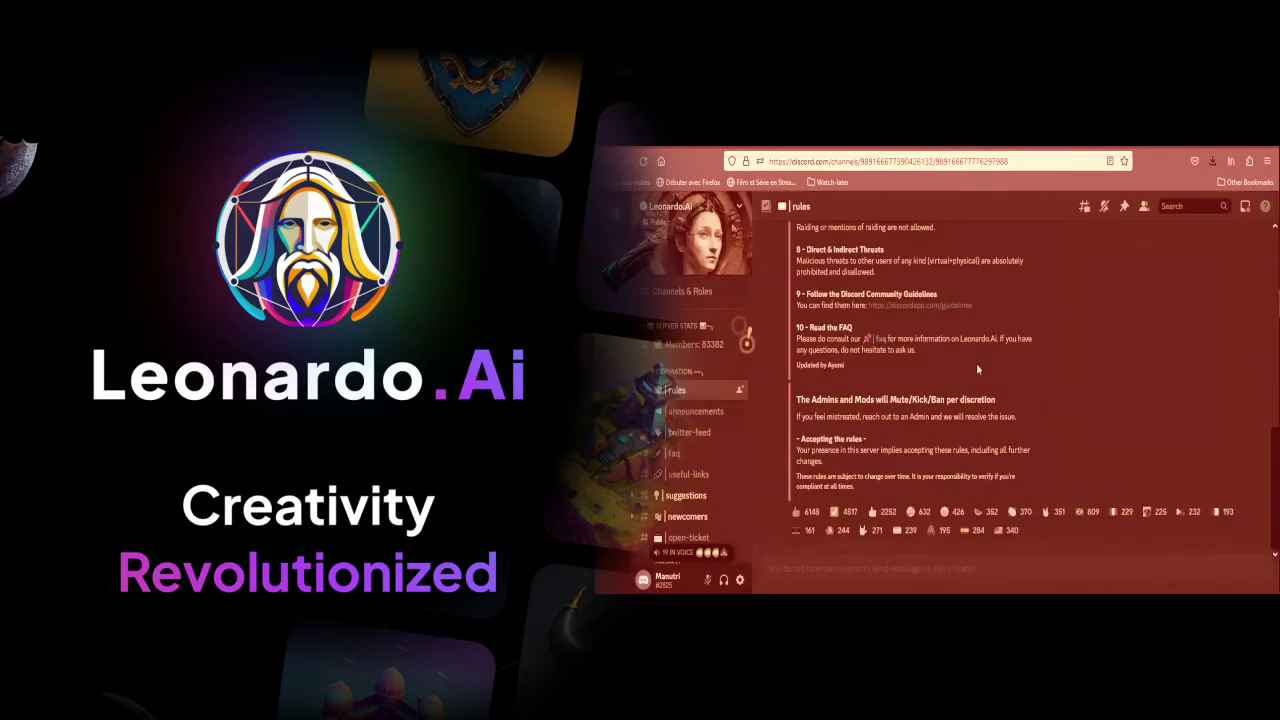
- Read through the Leonardo.Ai server rules and open the newcomers channel
scroll(976, 363, up, 10)
scroll(1043, 321, down, 10)
scroll(745, 340, down, 5)
click(687, 282)
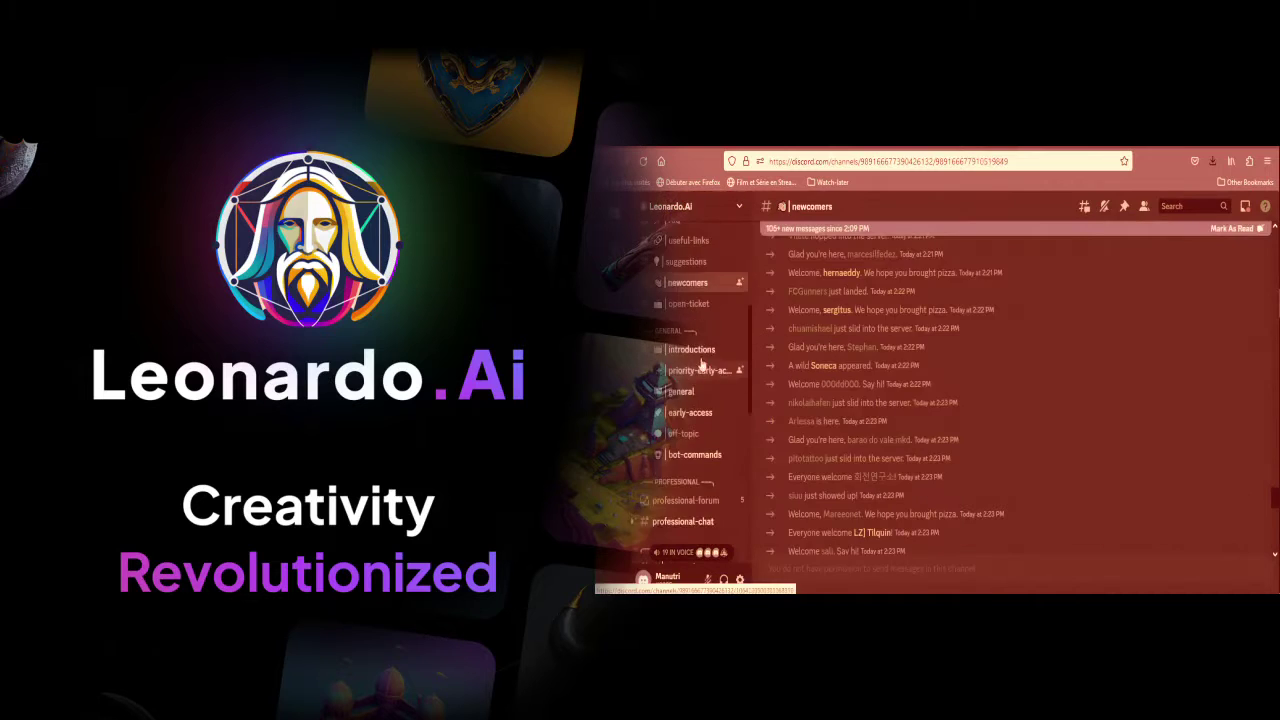
- Post in the introductions channel: "Hi, this is a Great artistic Ai Platform, and I would like to join and discover more!"
click(700, 352)
scroll(700, 352, up, 1)
click(811, 568)
text(Hi, this is a Great artistic Ai Platform, and I would like to join and discover more!)
right_click(988, 575)
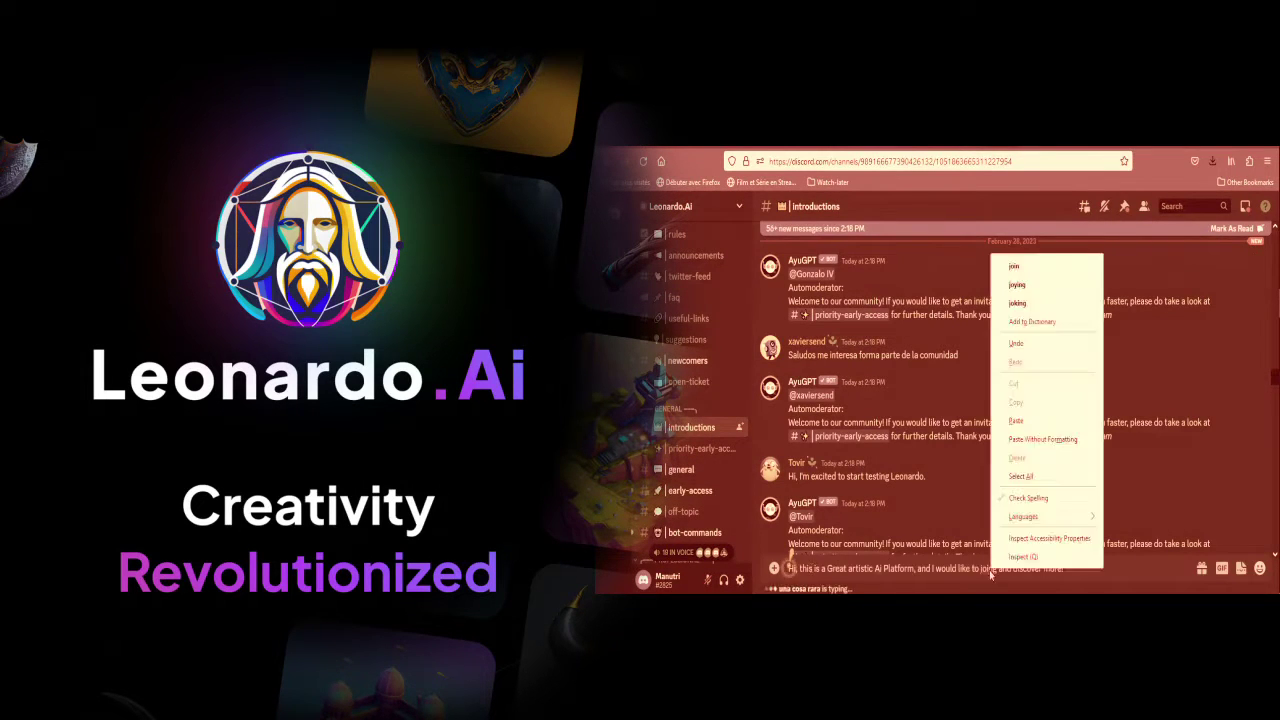
key(Return)
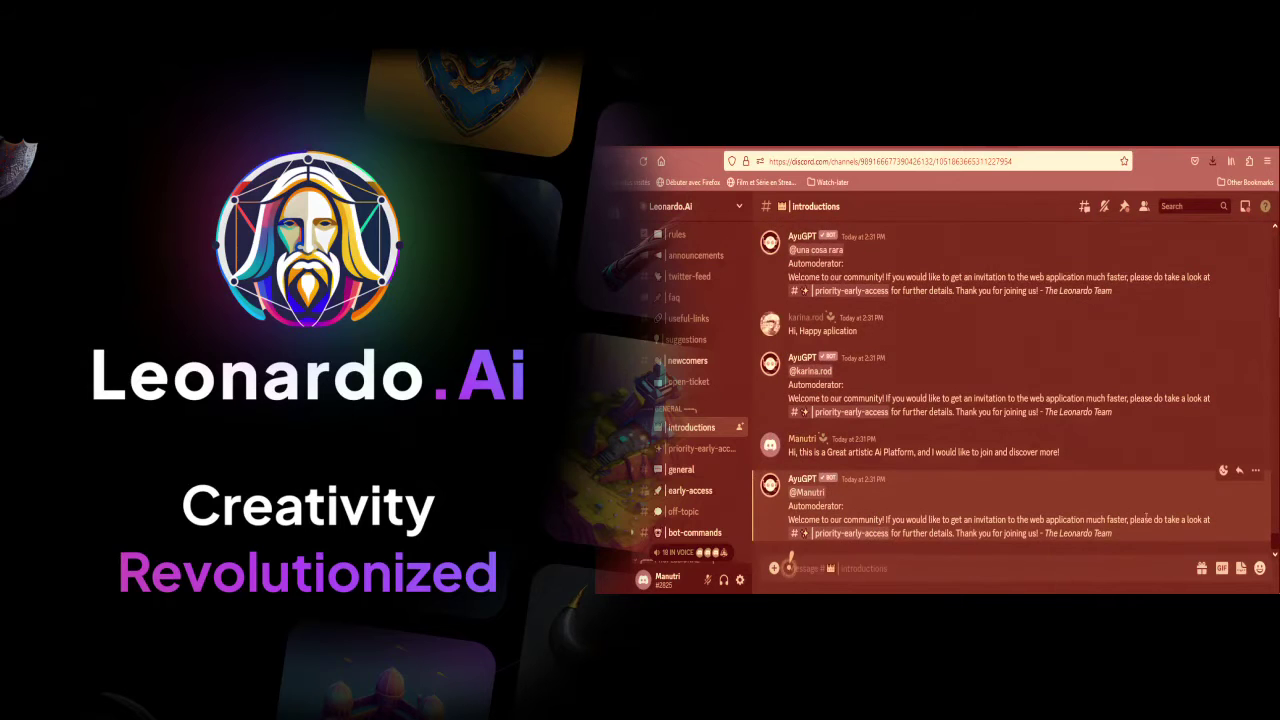
- Open the priority-early-access channel linked in the automoderator's reply and look through its instructions
click(850, 533)
scroll(899, 397, up, 5)
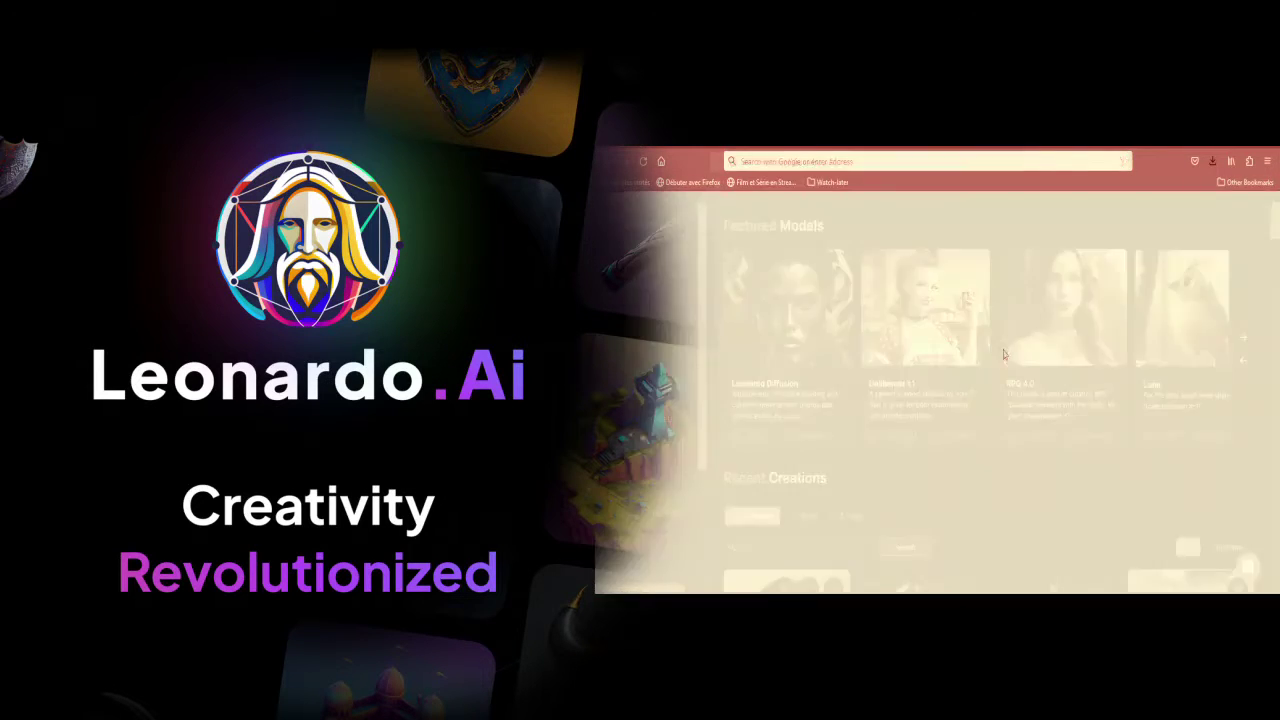
- Browse the trending creations in the Leonardo.Ai gallery and examine the prompt details of the Retrofuturism style image
scroll(782, 317, down, 3)
scroll(782, 317, down, 10)
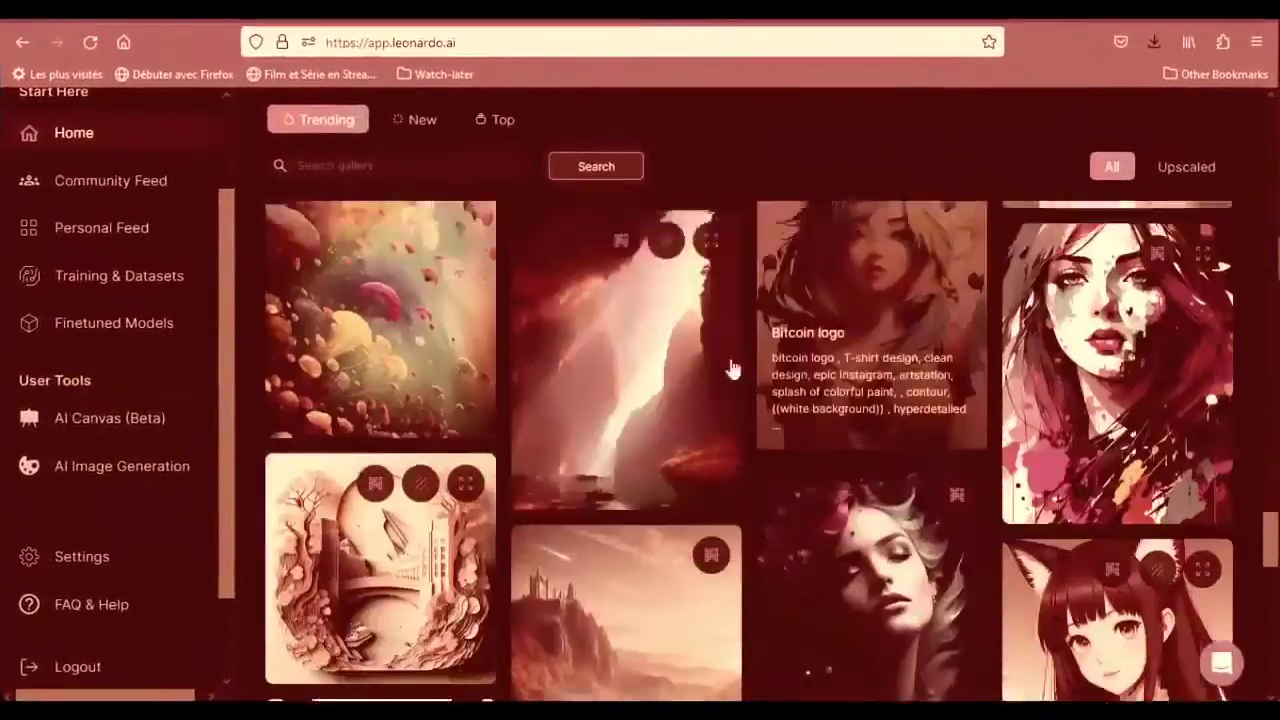
scroll(731, 369, down, 3)
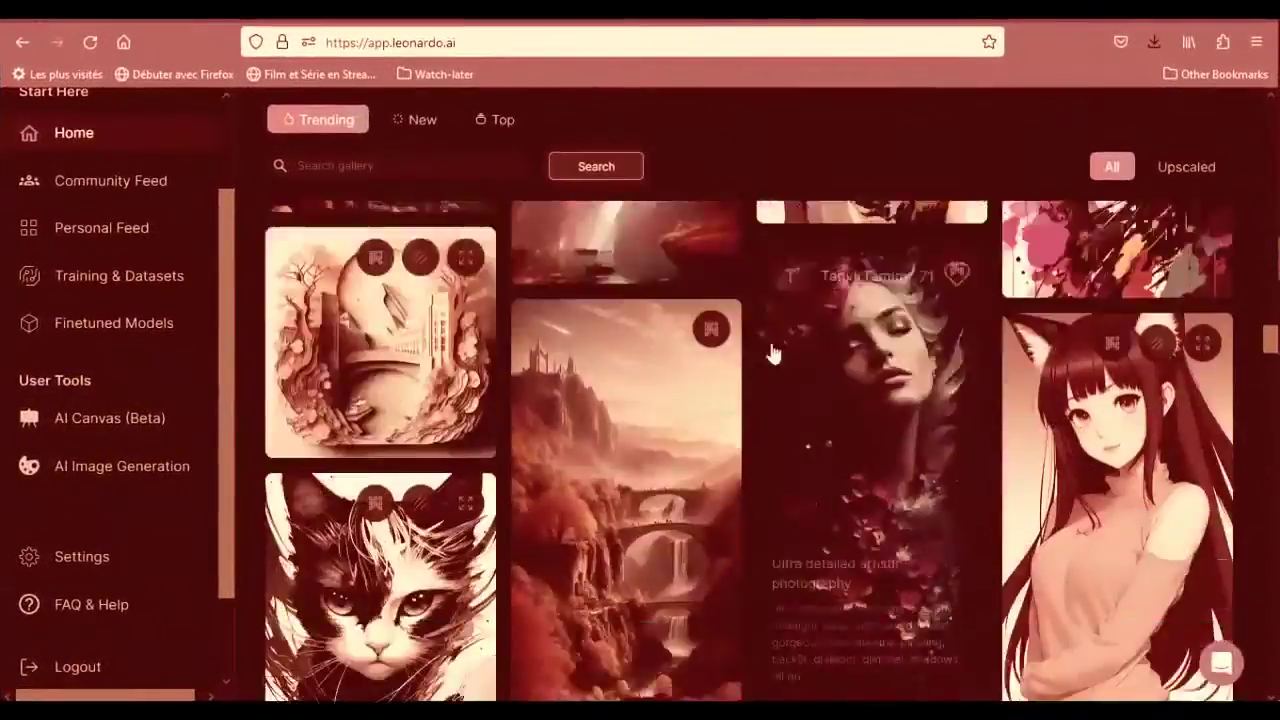
click(740, 335)
scroll(740, 330, down, 3)
scroll(760, 345, up, 3)
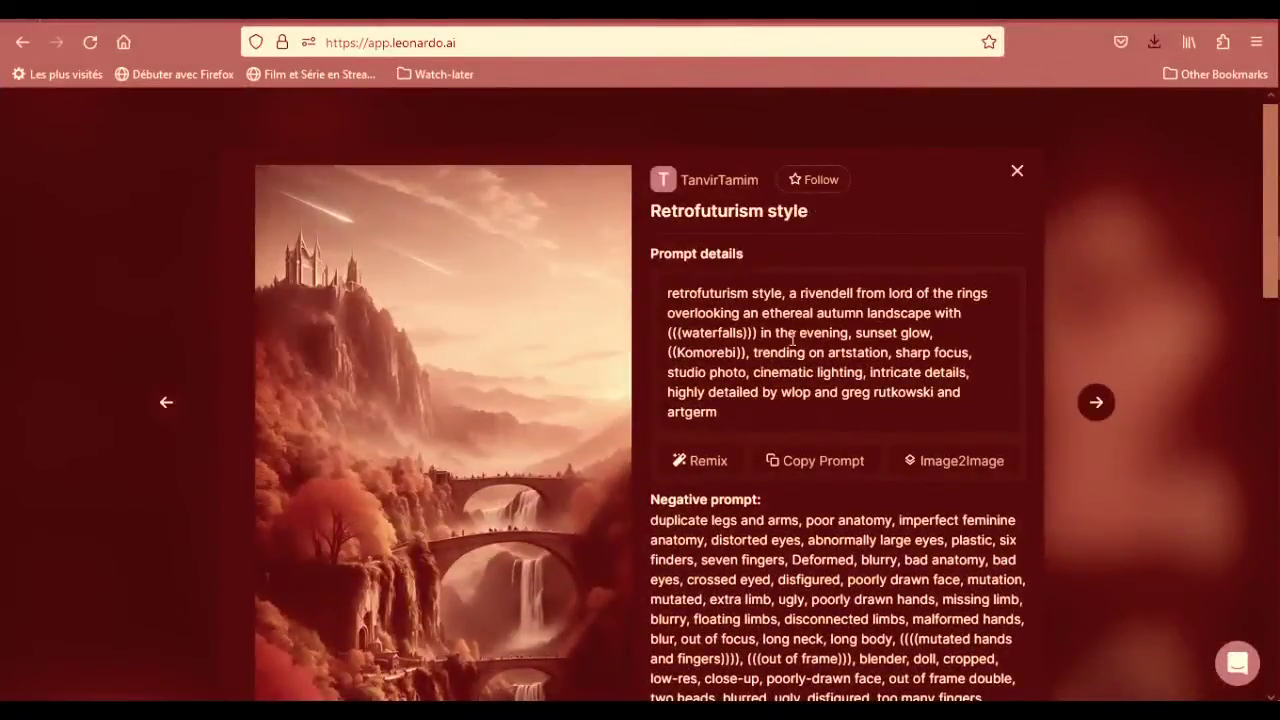
scroll(795, 337, down, 5)
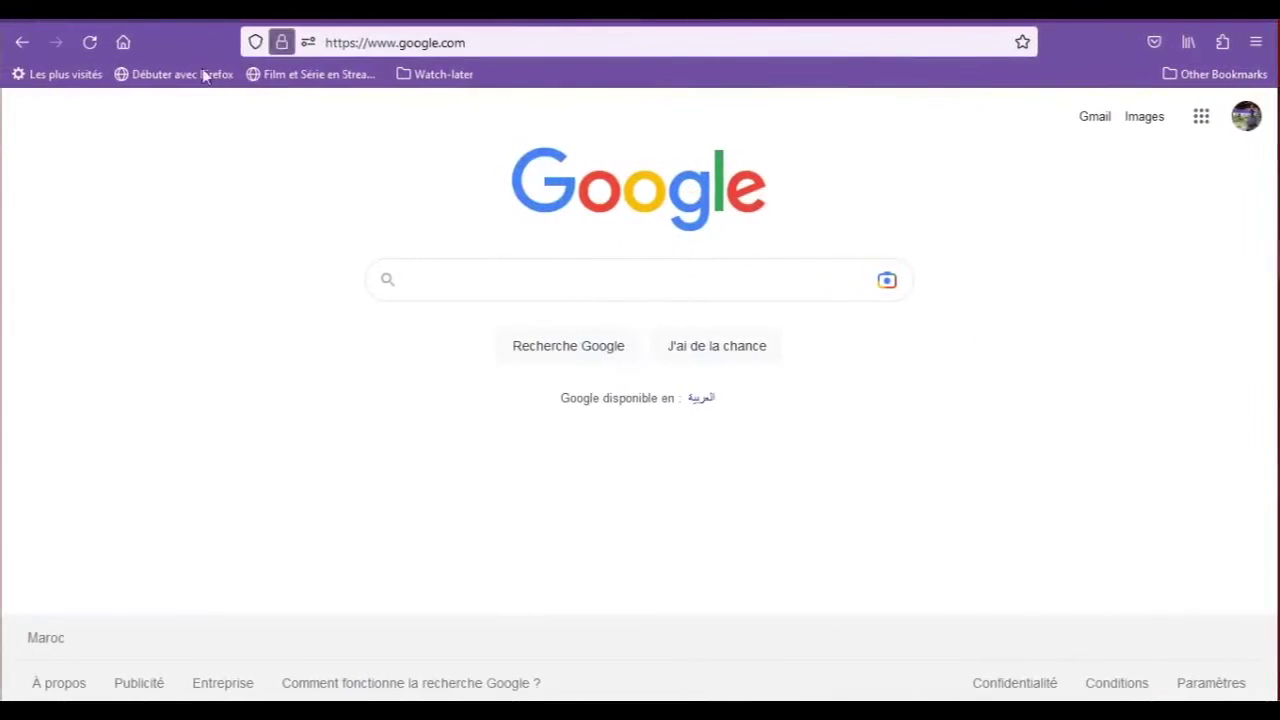
- Go to the leonardo.ai website
click(465, 42)
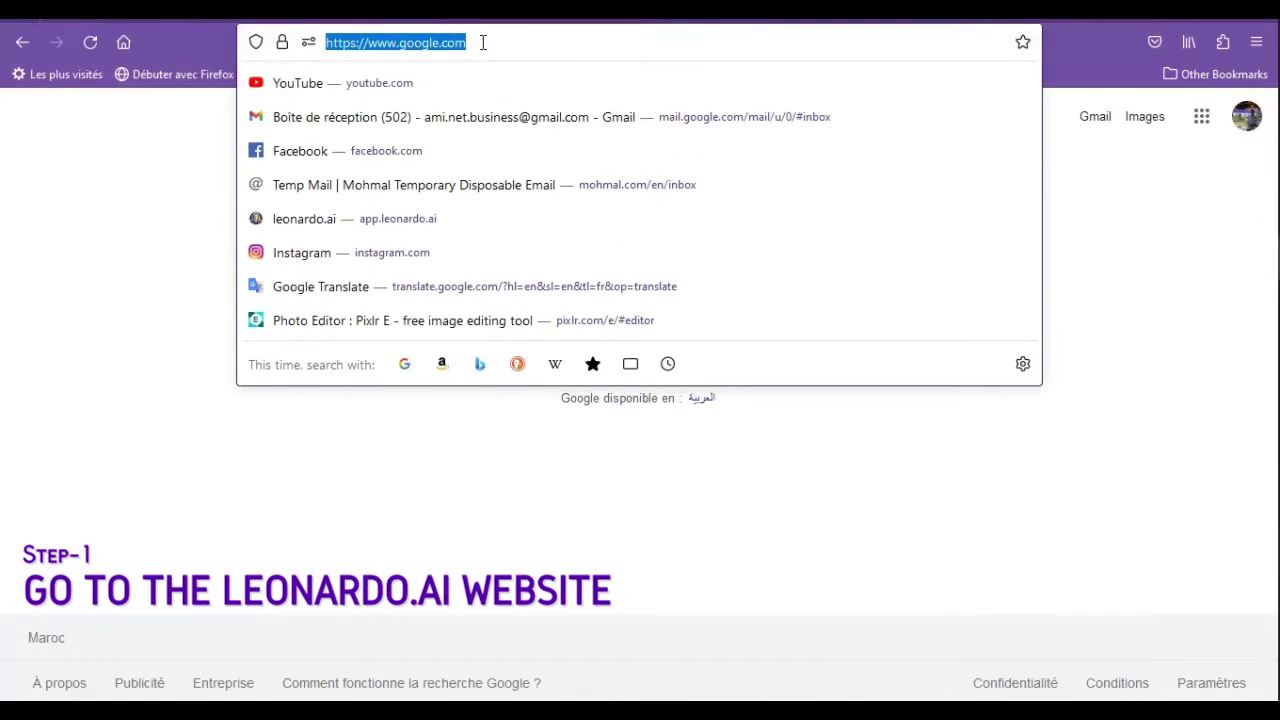
text(leona)
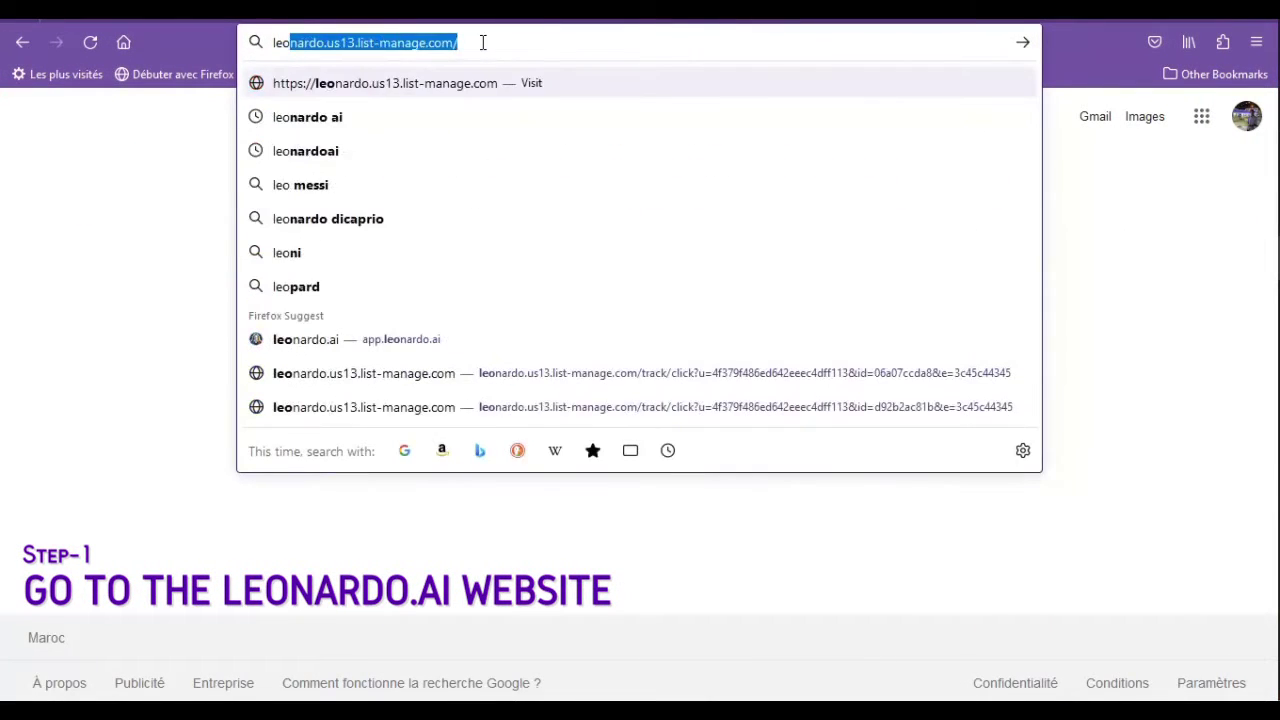
text(rdo.ai)
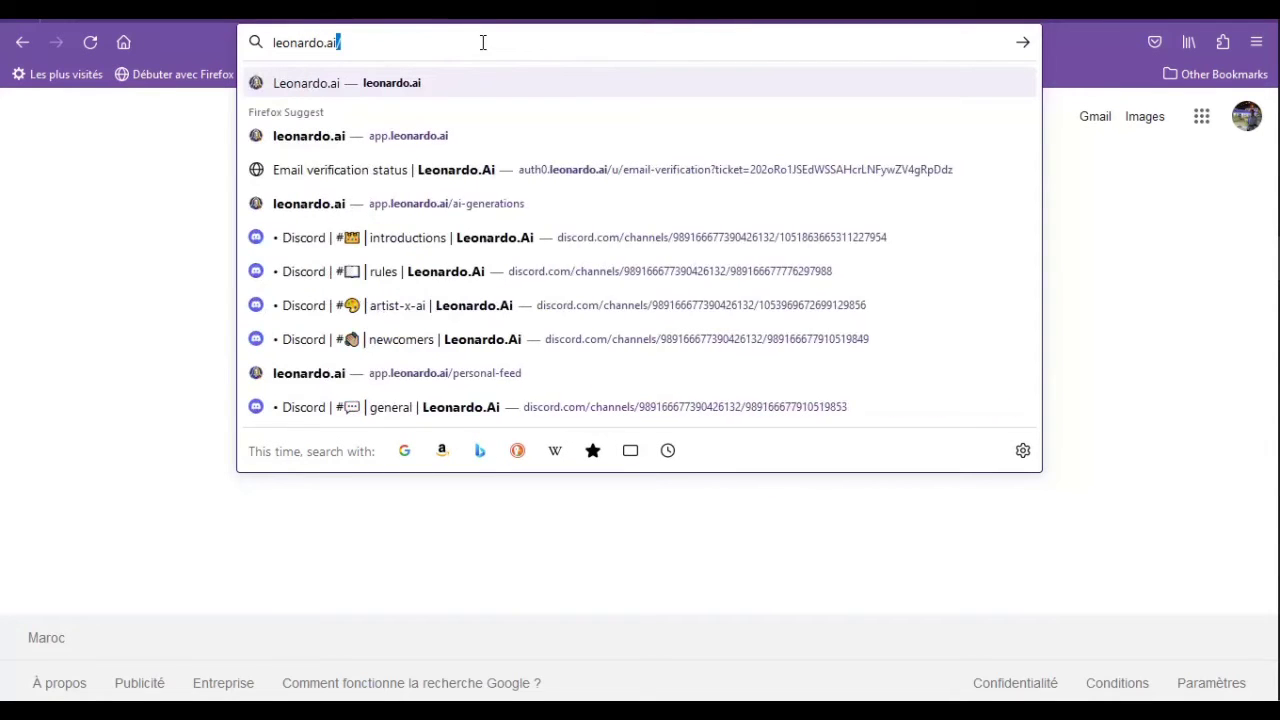
key(Return)
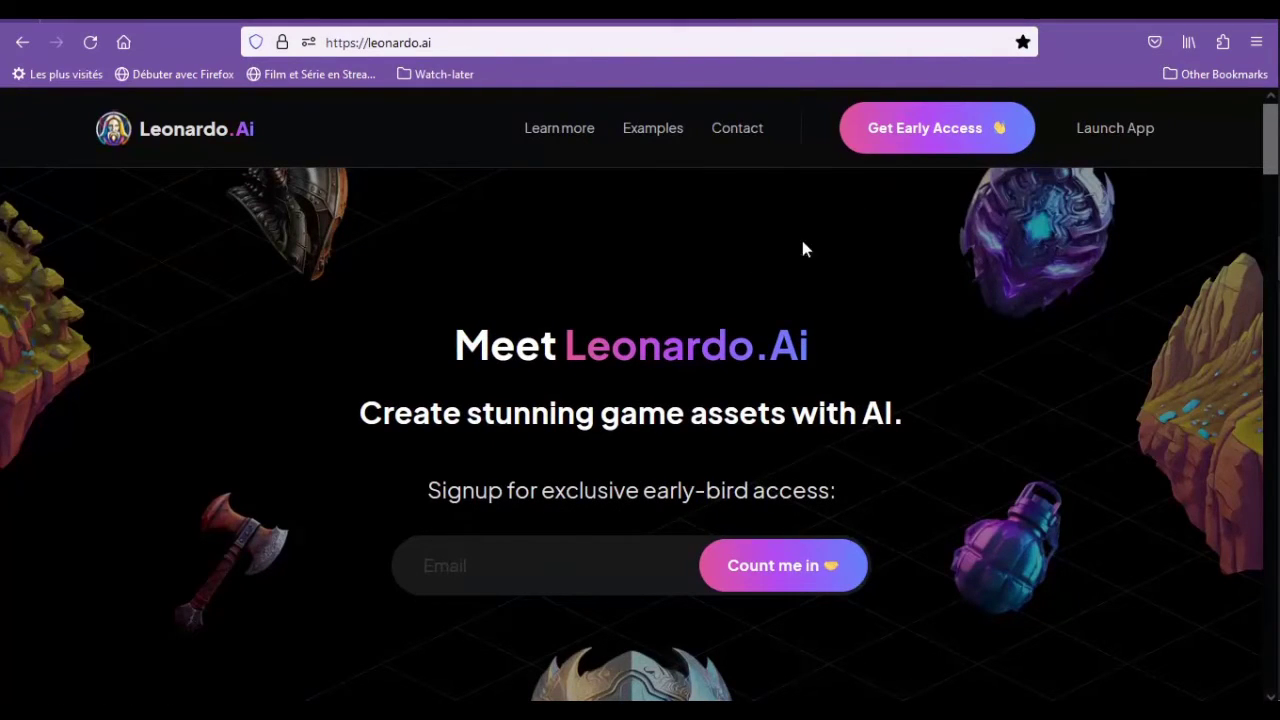
- Sign up for Leonardo.Ai early access with the account's email address
click(938, 132)
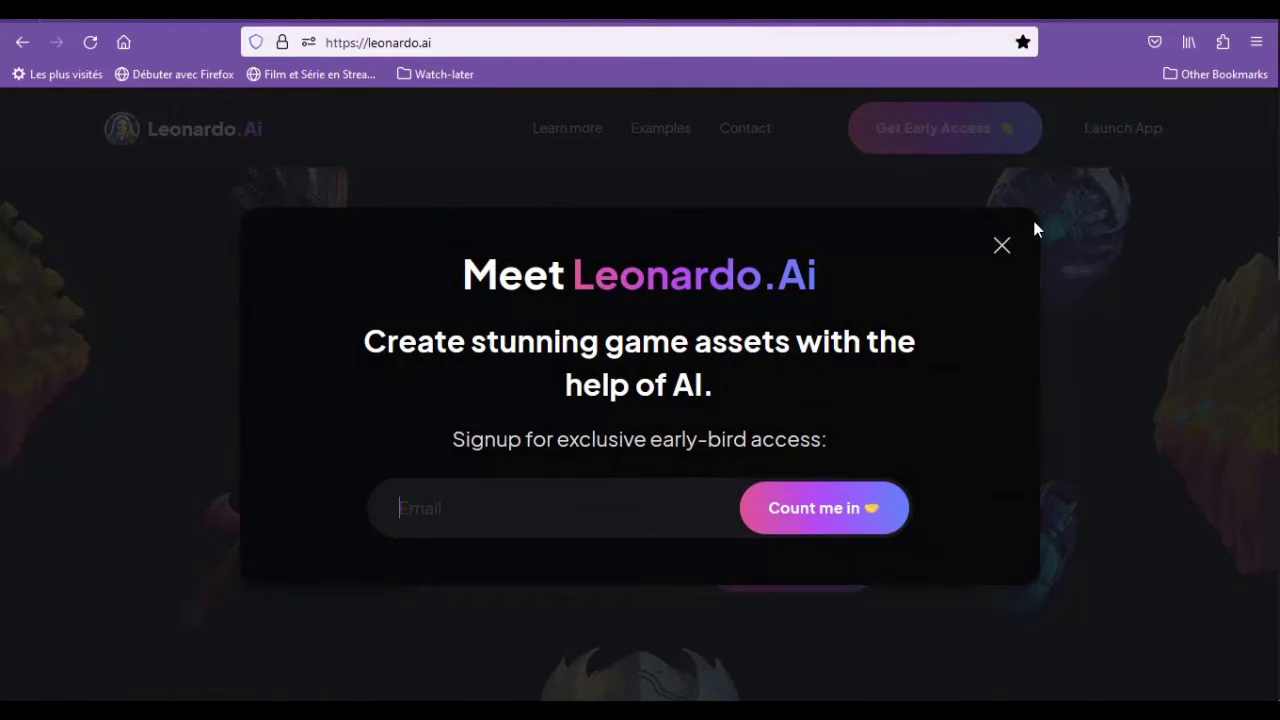
click(498, 517)
key(ctrl+v)
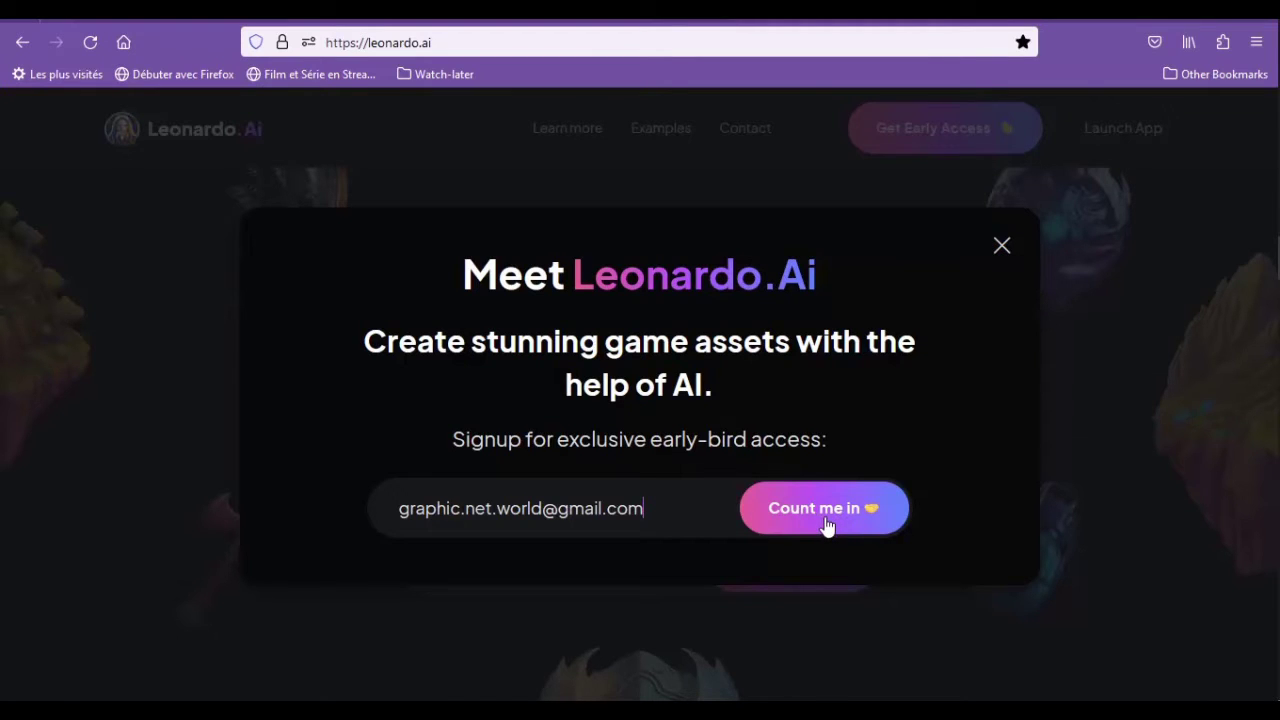
click(845, 515)
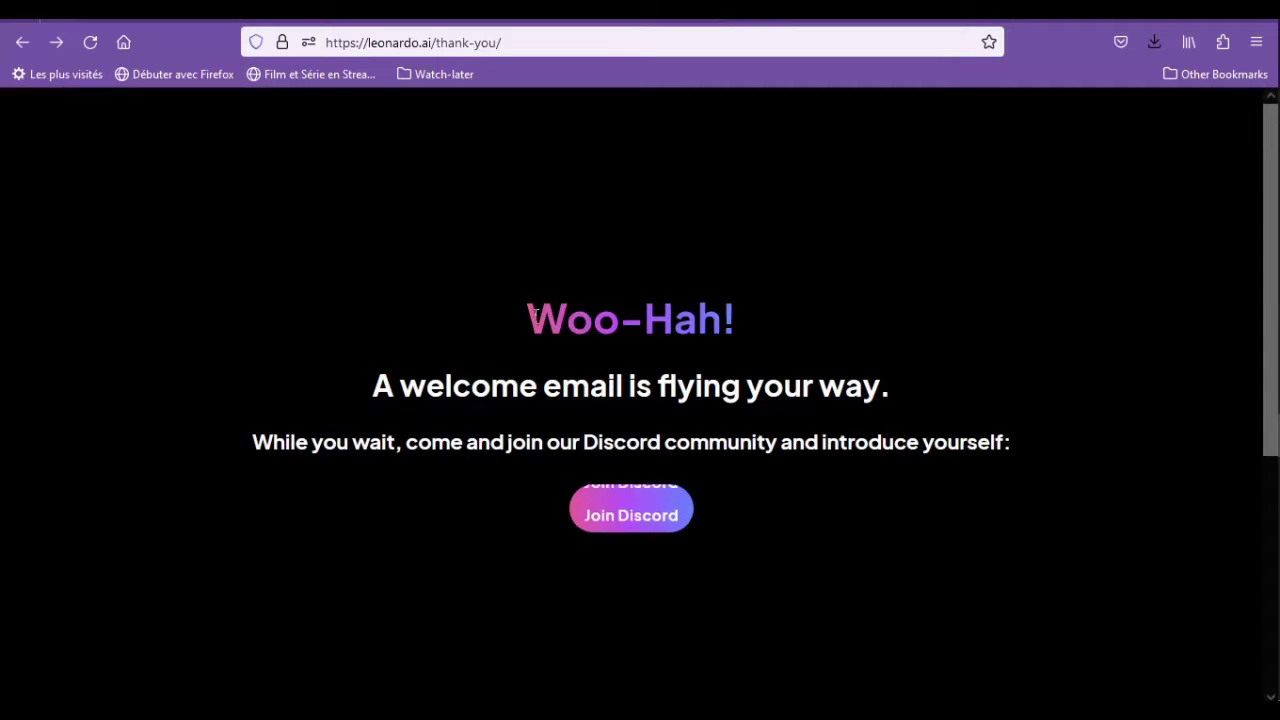
- Read the thank-you message and open the Discord invitation to the Leonardo.Ai community
drag(512, 320, 746, 343)
click(750, 345)
drag(1001, 443, 389, 388)
click(310, 398)
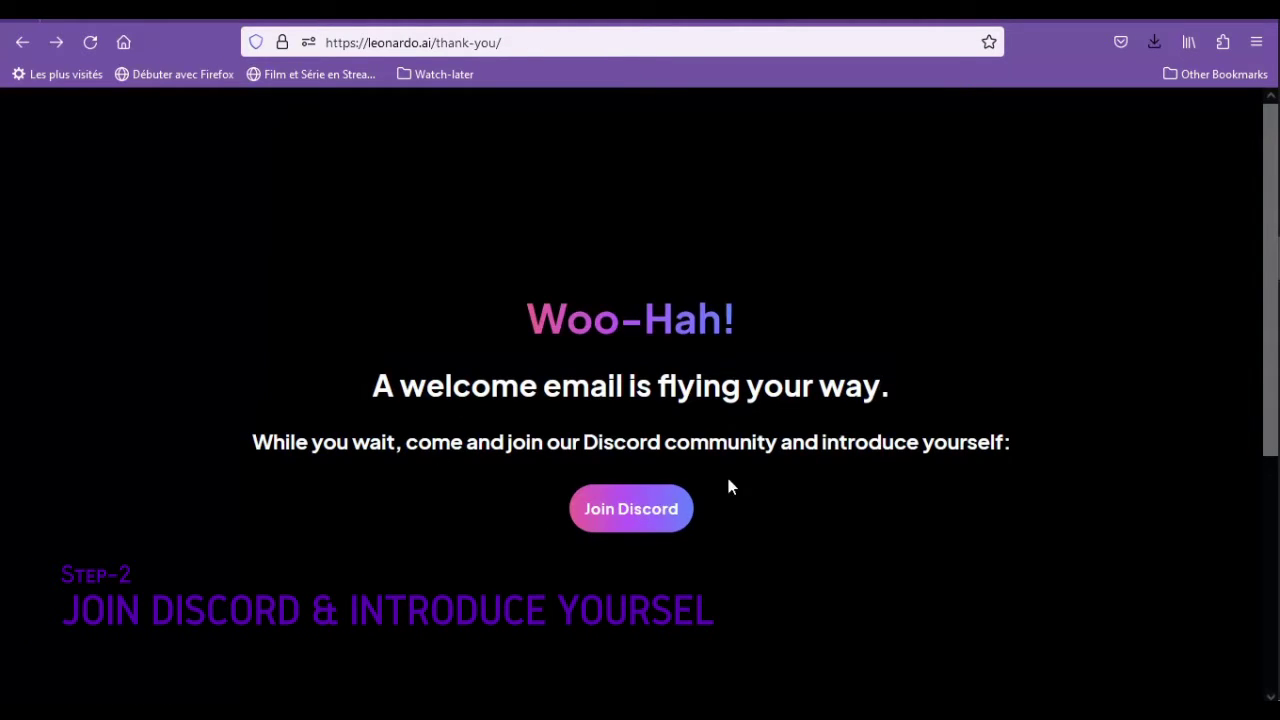
click(644, 515)
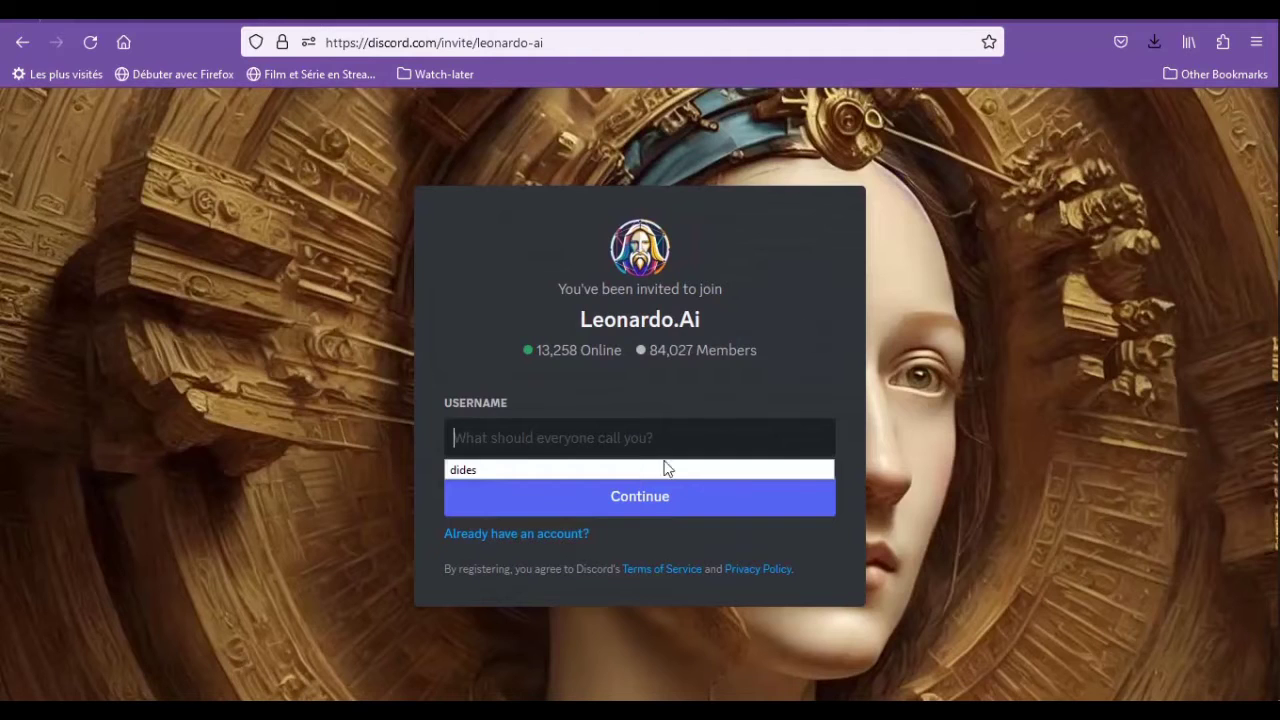
- Enter a username for the new Discord account and continue the registration
click(867, 450)
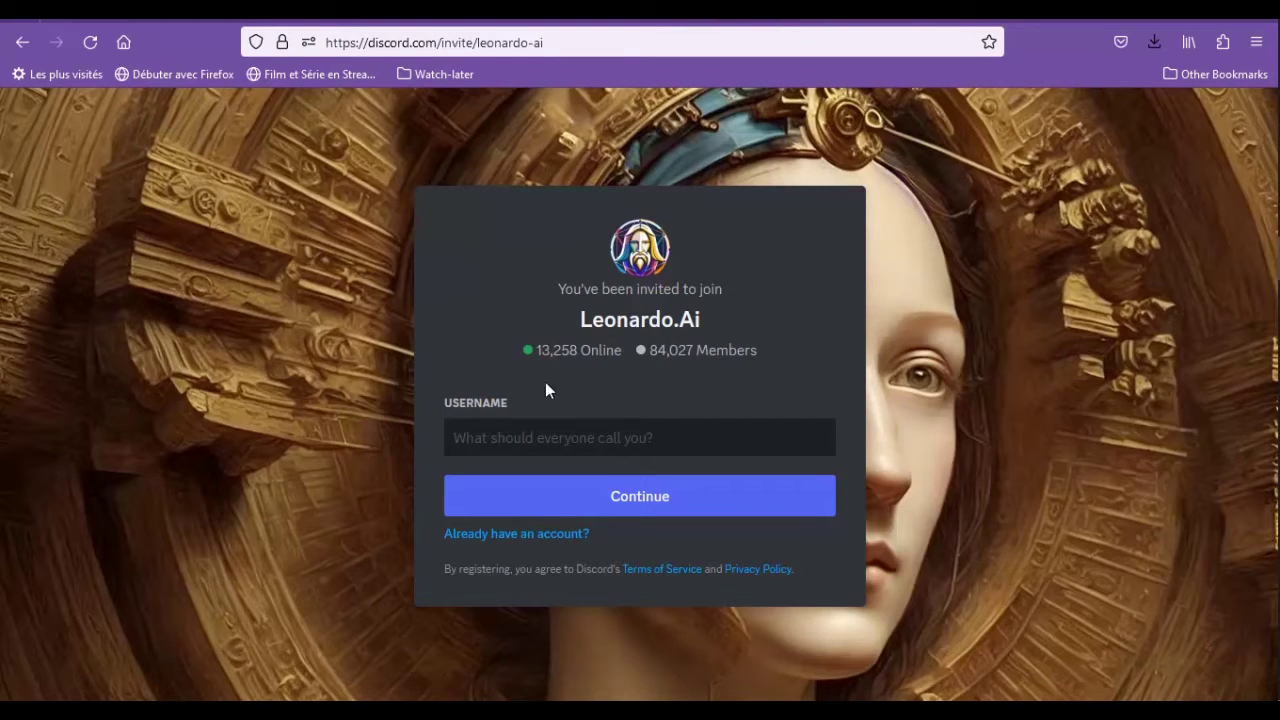
click(550, 438)
text(Manutri)
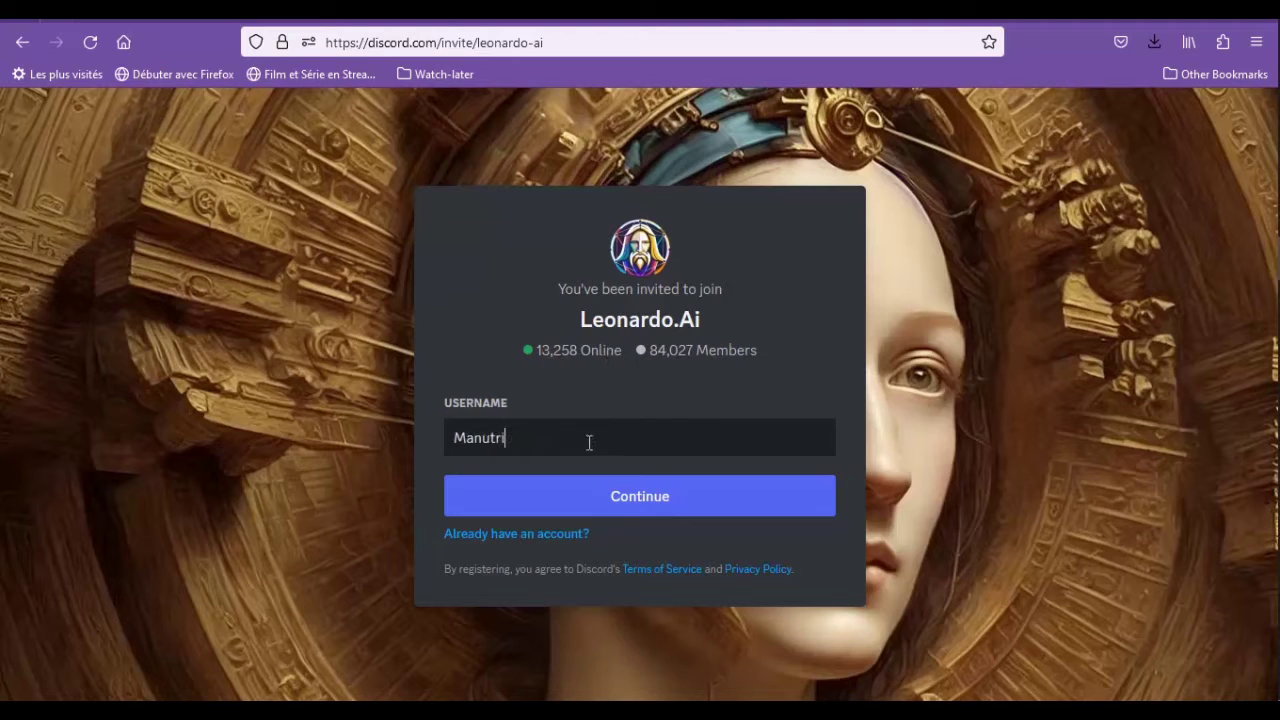
click(755, 497)
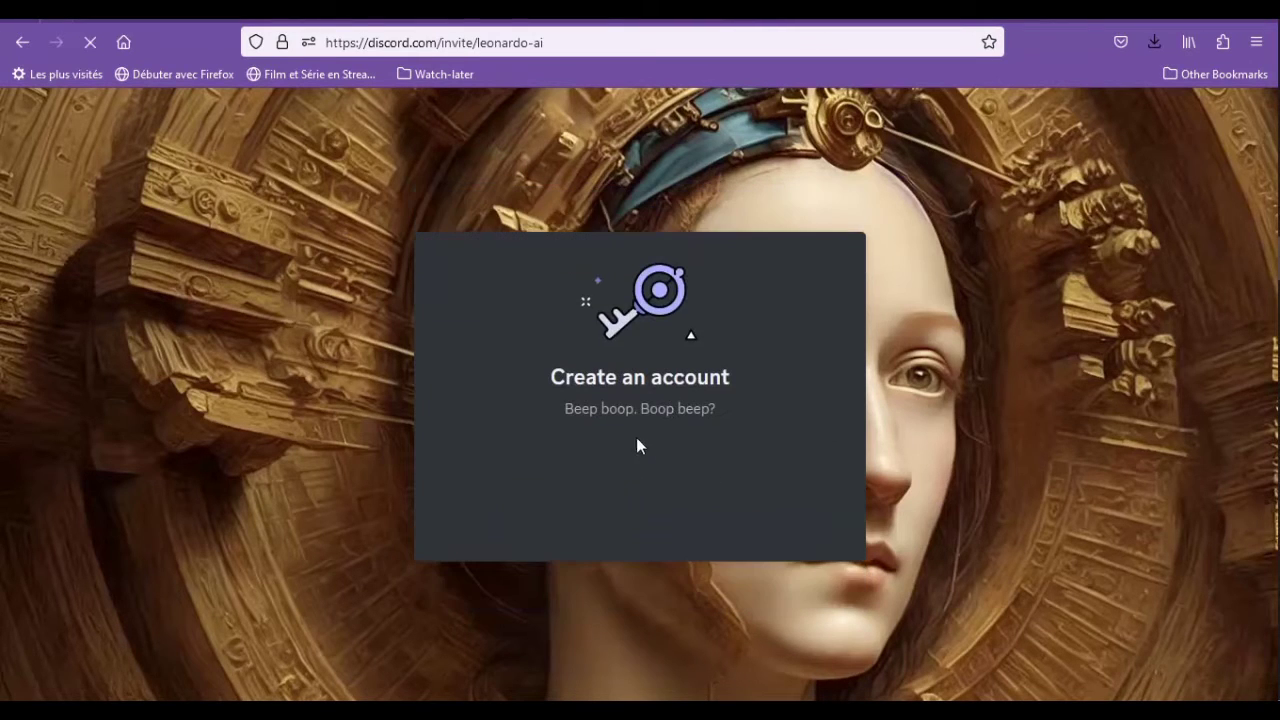
- Complete the human-verification check by selecting every image of a cow in its natural environment and submitting it
click(527, 491)
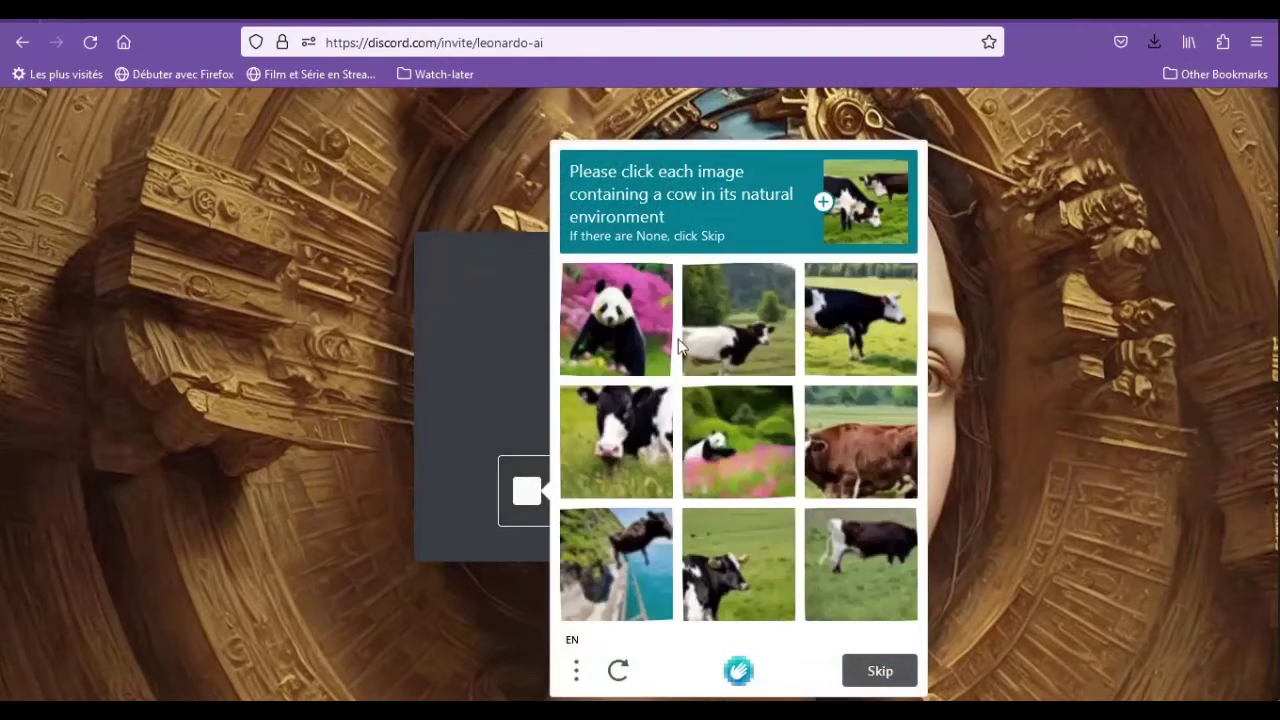
click(738, 319)
click(860, 319)
click(616, 441)
click(860, 441)
click(738, 564)
click(860, 564)
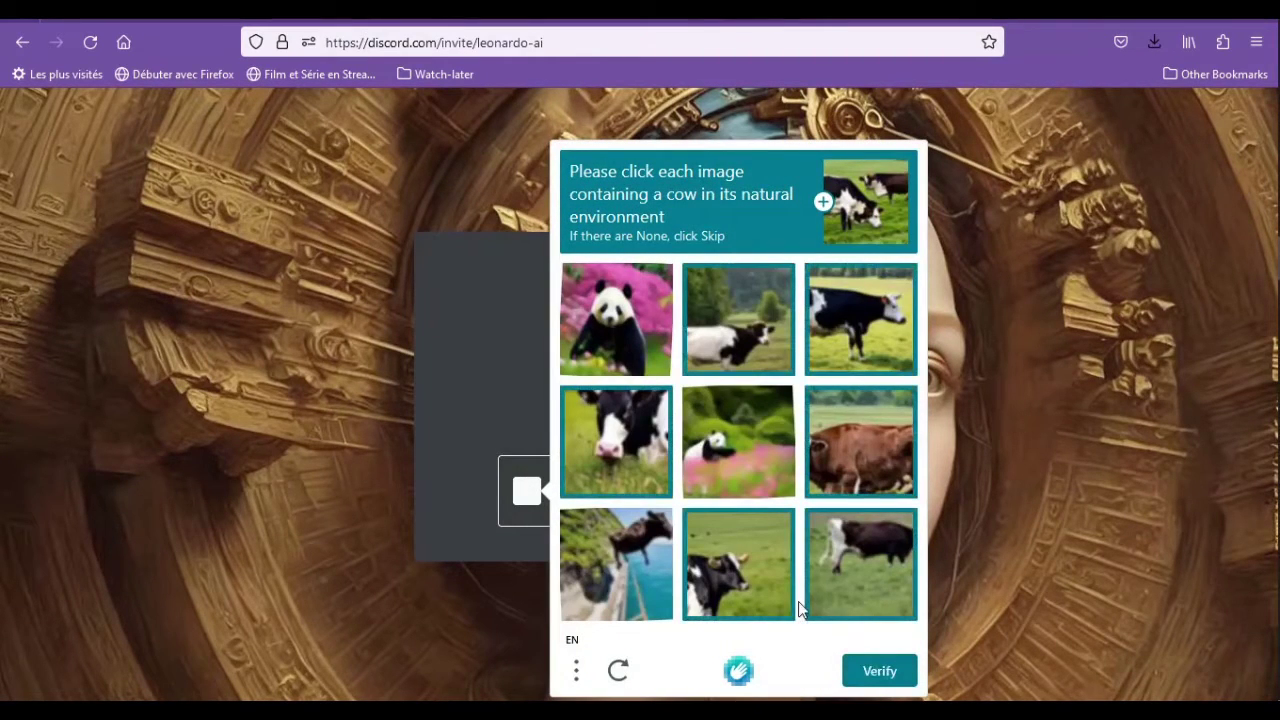
click(882, 672)
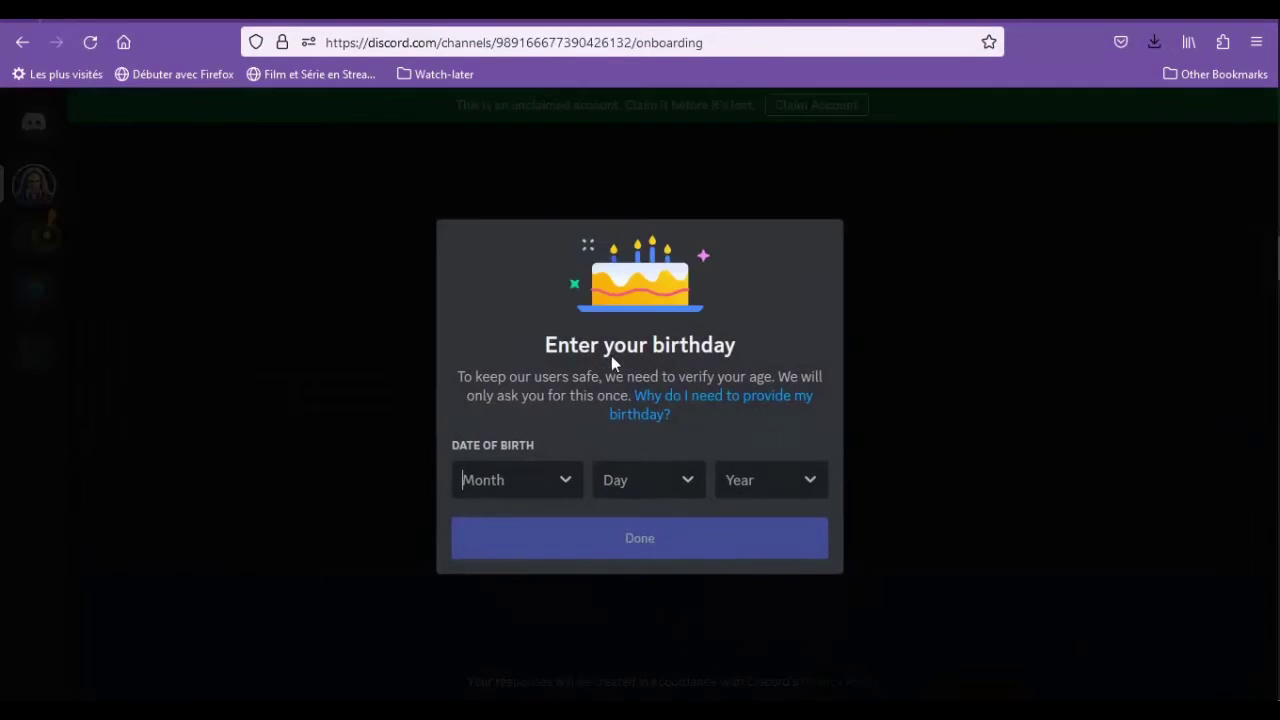
- Fill in the month, day and year of the date of birth and submit them
click(521, 480)
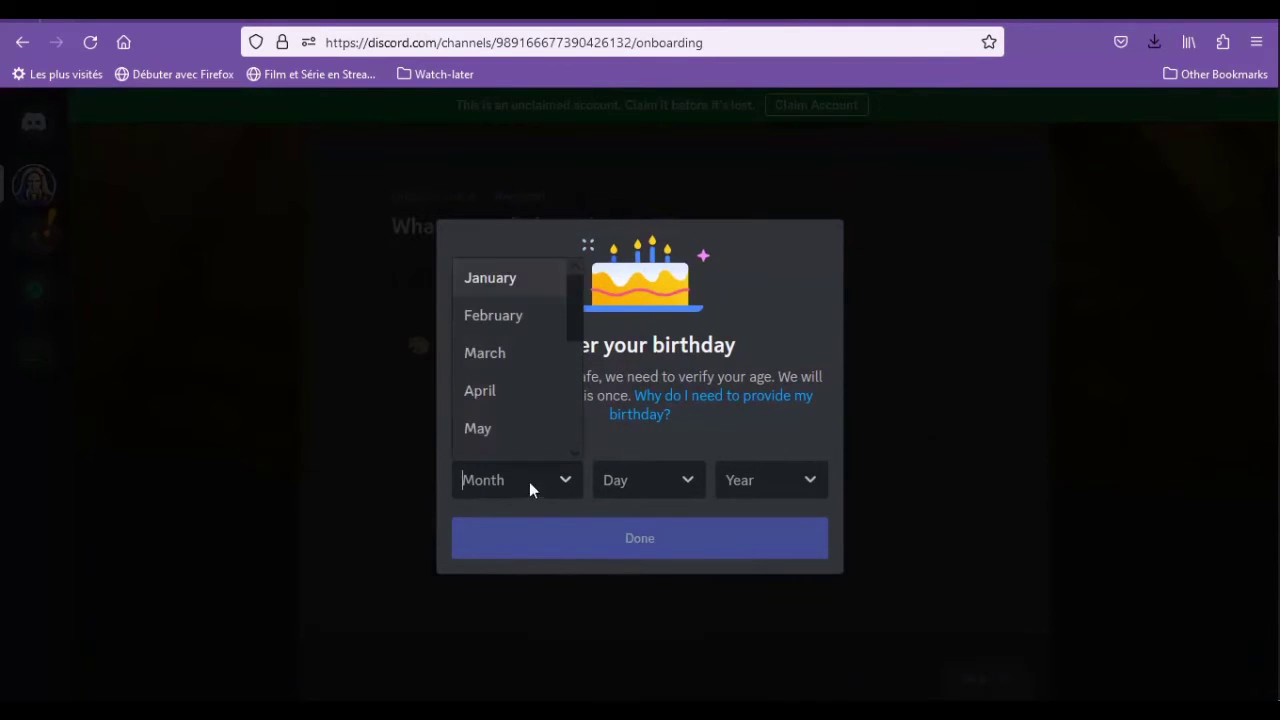
drag(576, 290, 587, 373)
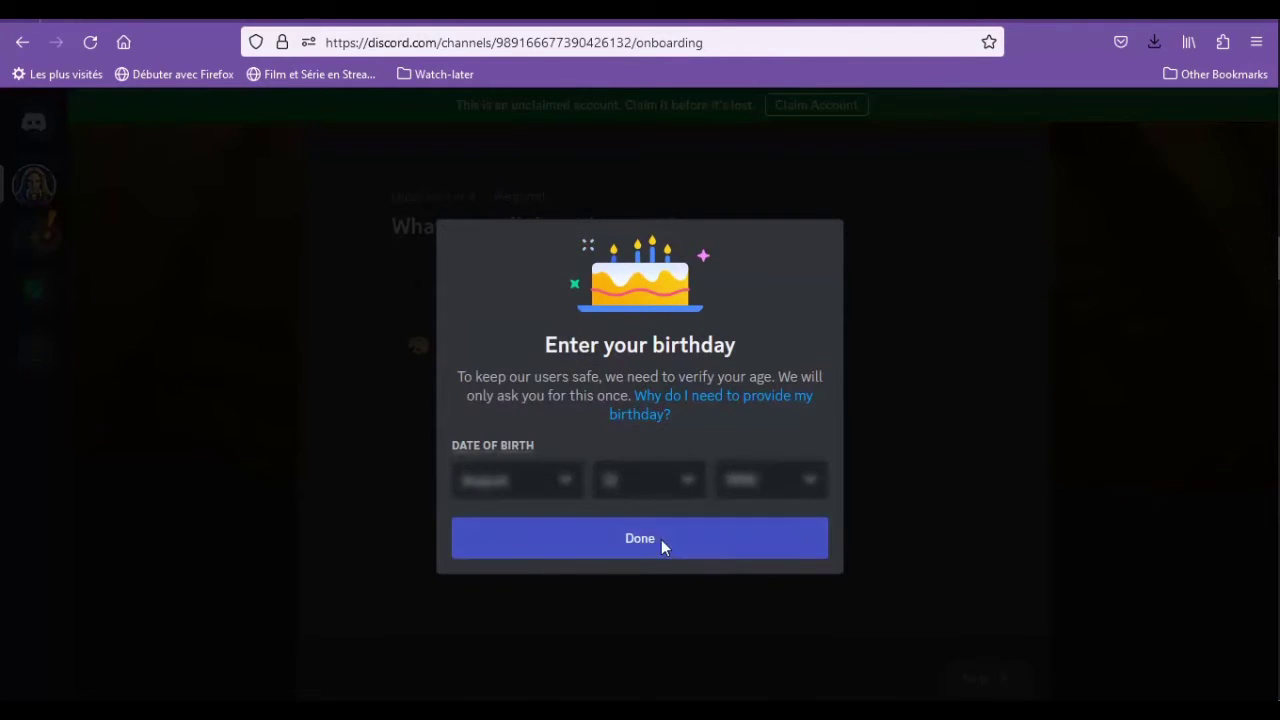
click(661, 541)
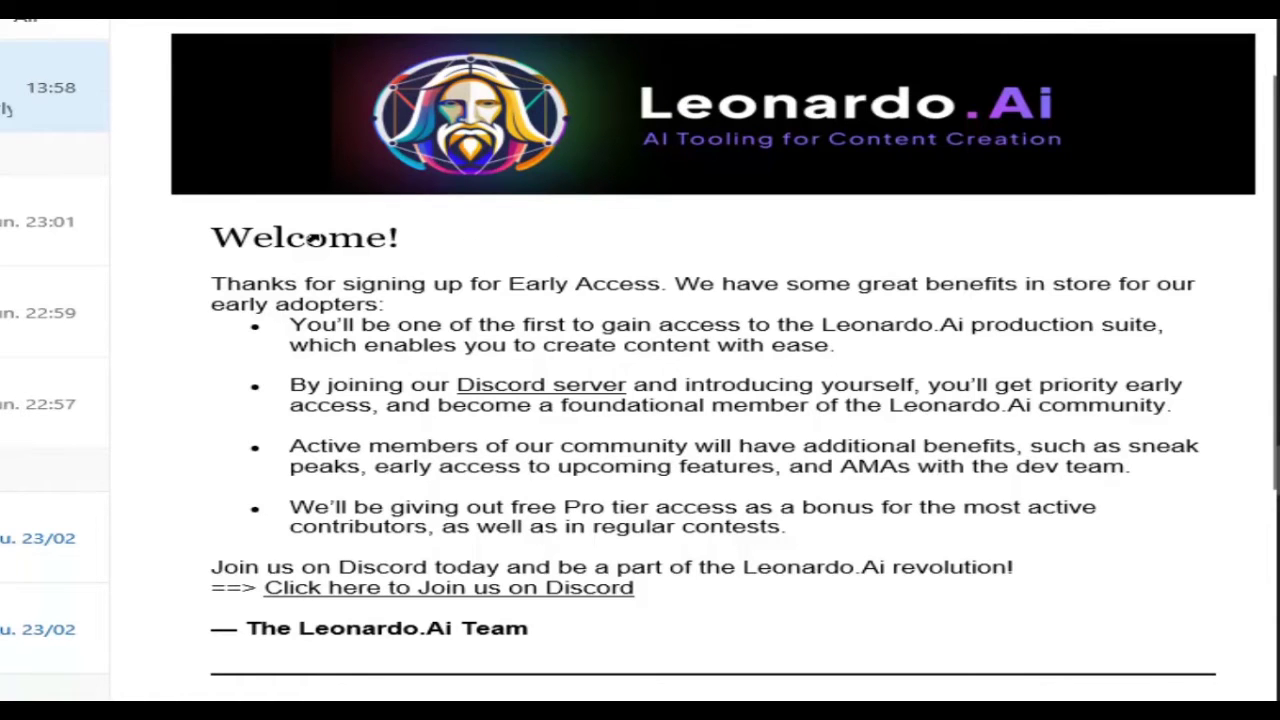
- Copy the link for joining the Discord server from the Leonardo.Ai welcome e-mail
scroll(520, 428, down, 1)
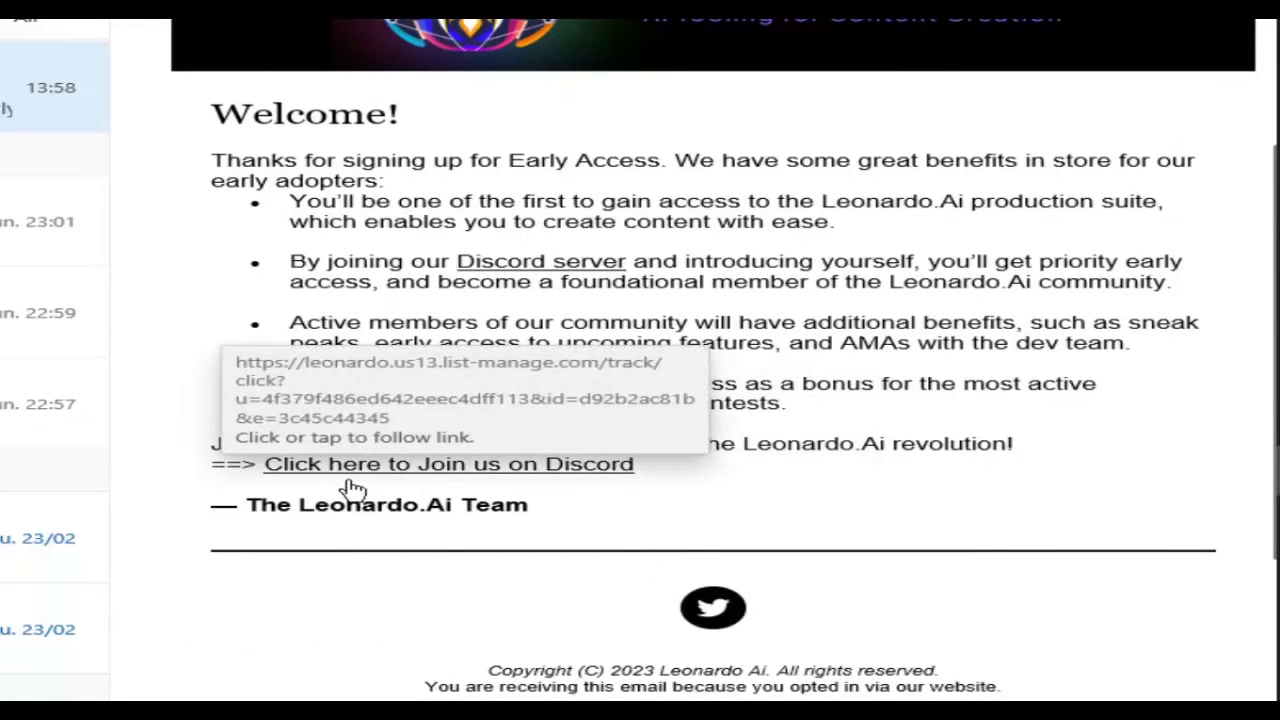
right_click(402, 470)
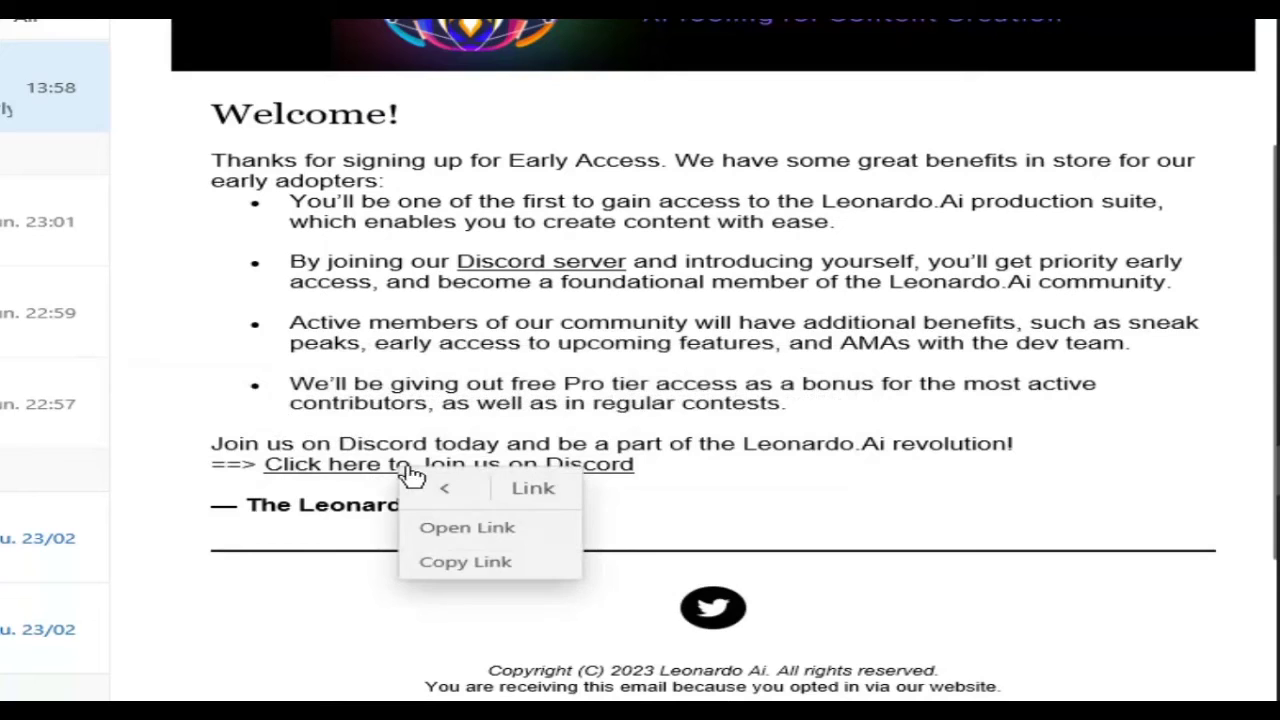
click(491, 562)
- Switch to Firefox, open the copied link in a new tab and accept the Leonardo.Ai invitation in Discord's web version
key(super+Tab)
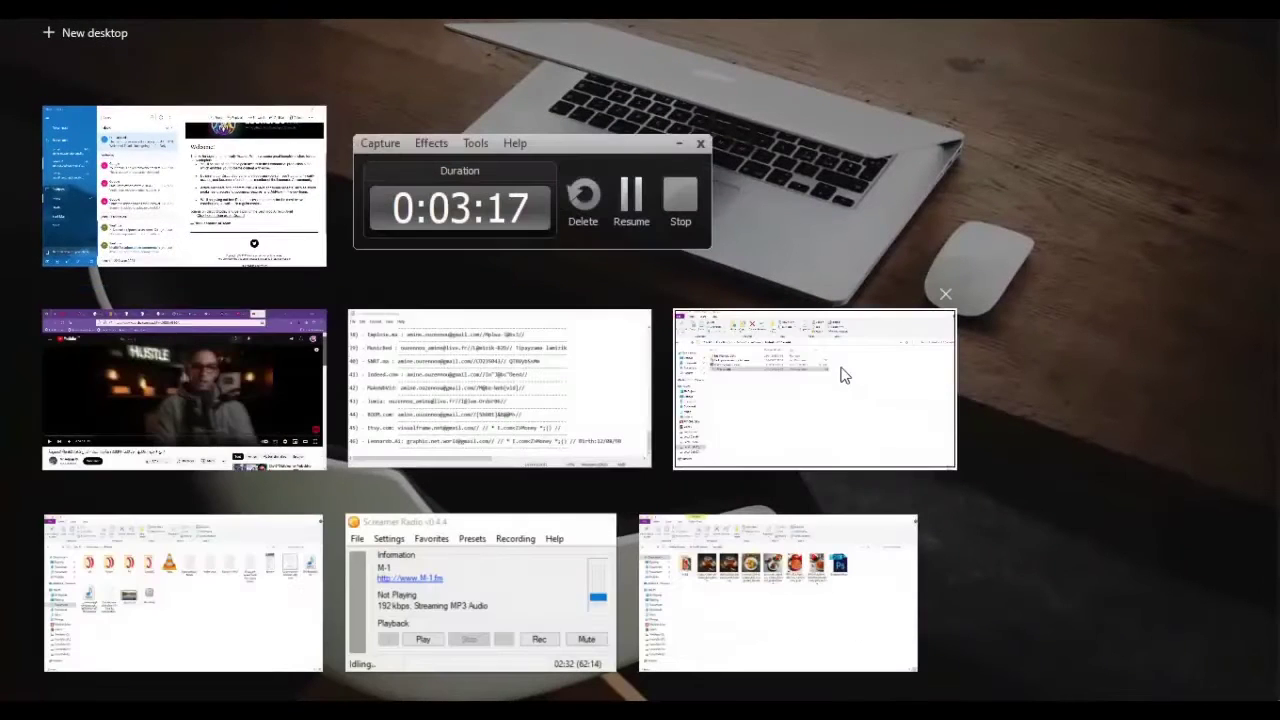
click(227, 366)
key(ctrl+t)
key(ctrl+v)
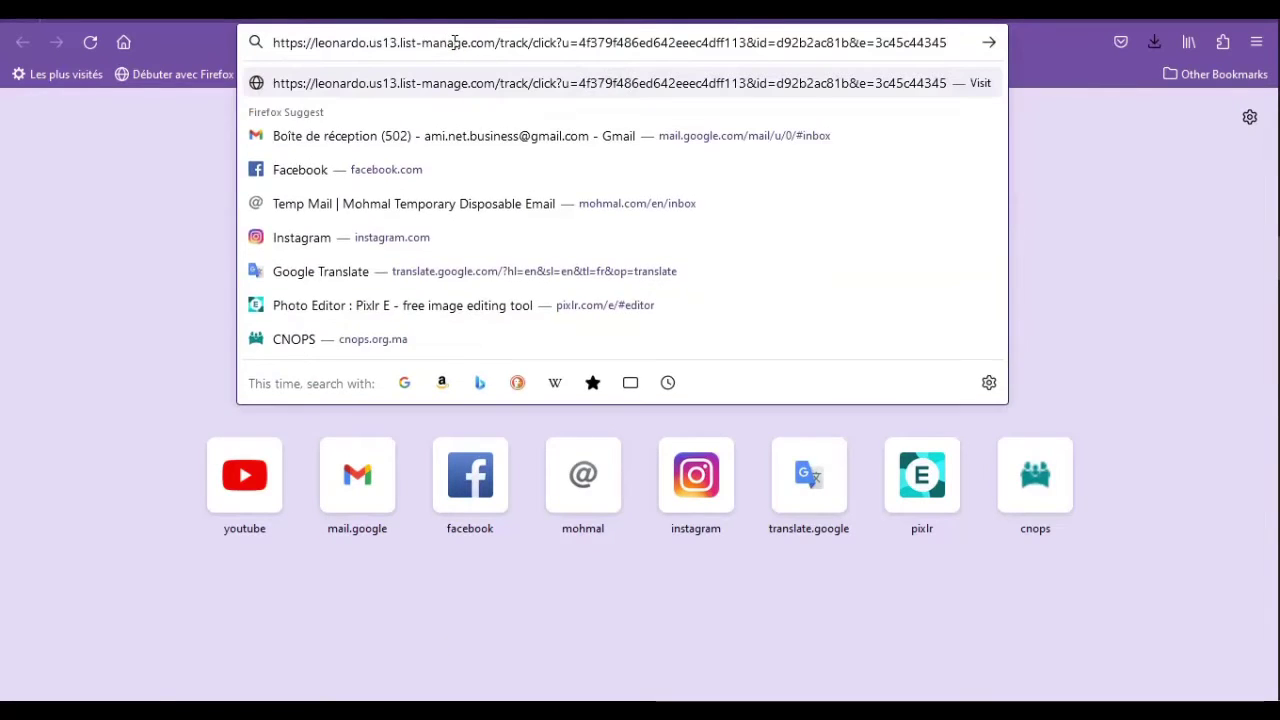
key(Return)
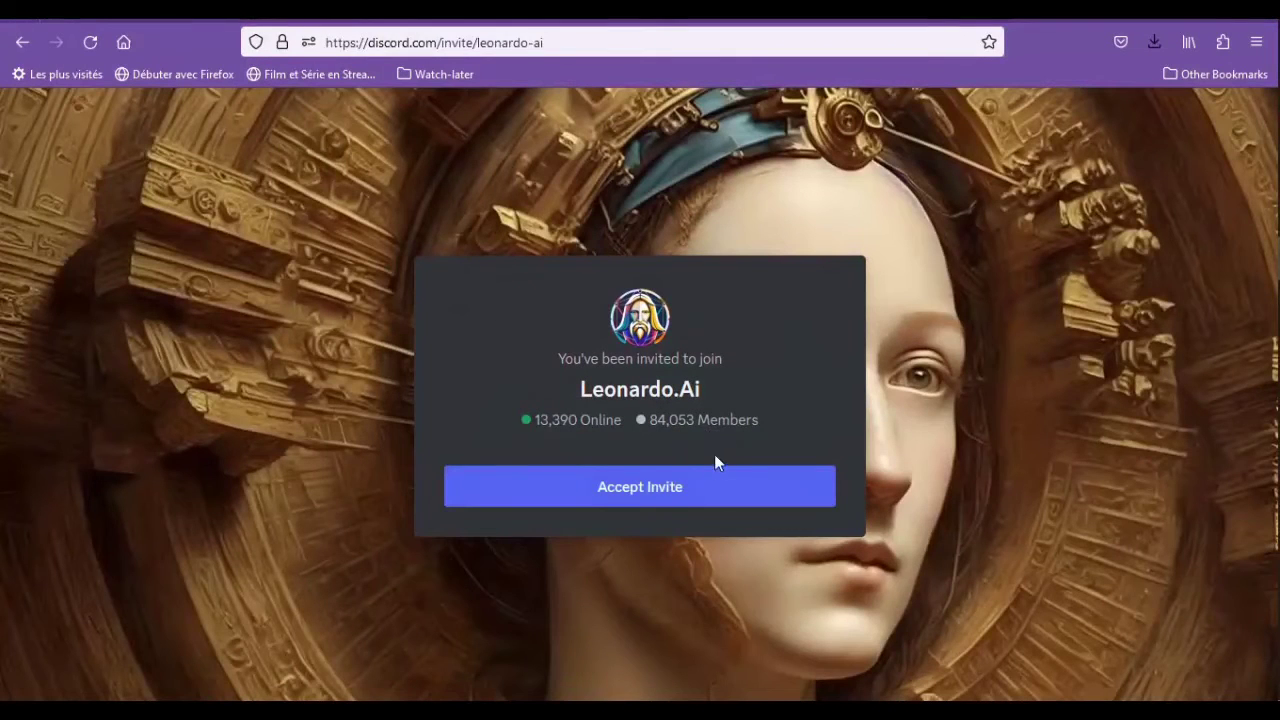
click(638, 496)
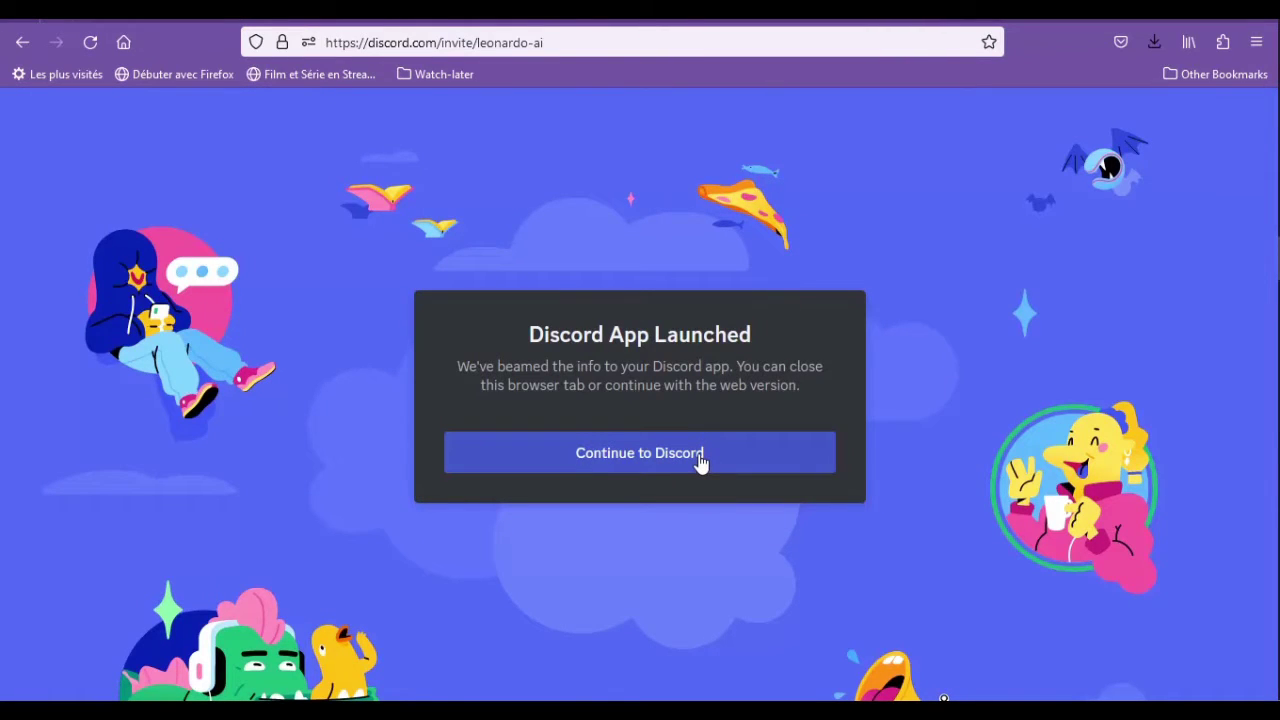
click(700, 457)
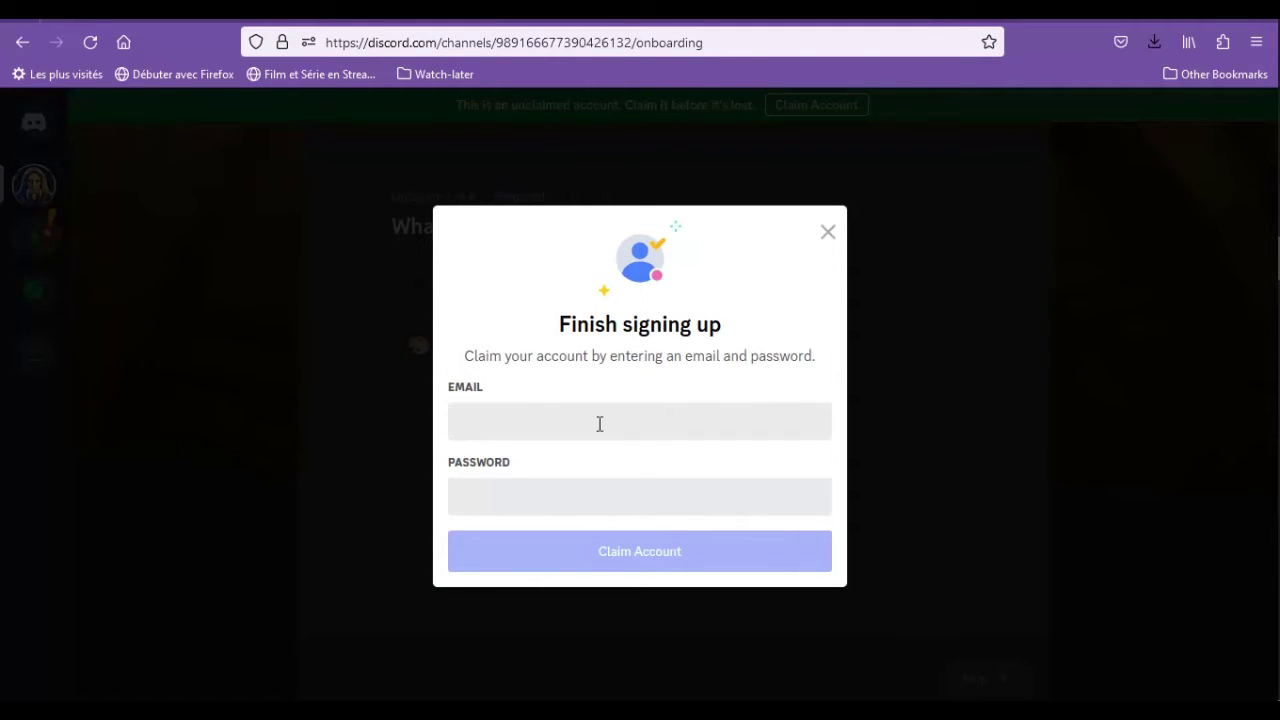
- Claim the Discord account by entering the e-mail address and account password, and decline saving the login in the browser
click(550, 497)
click(644, 421)
click(607, 421)
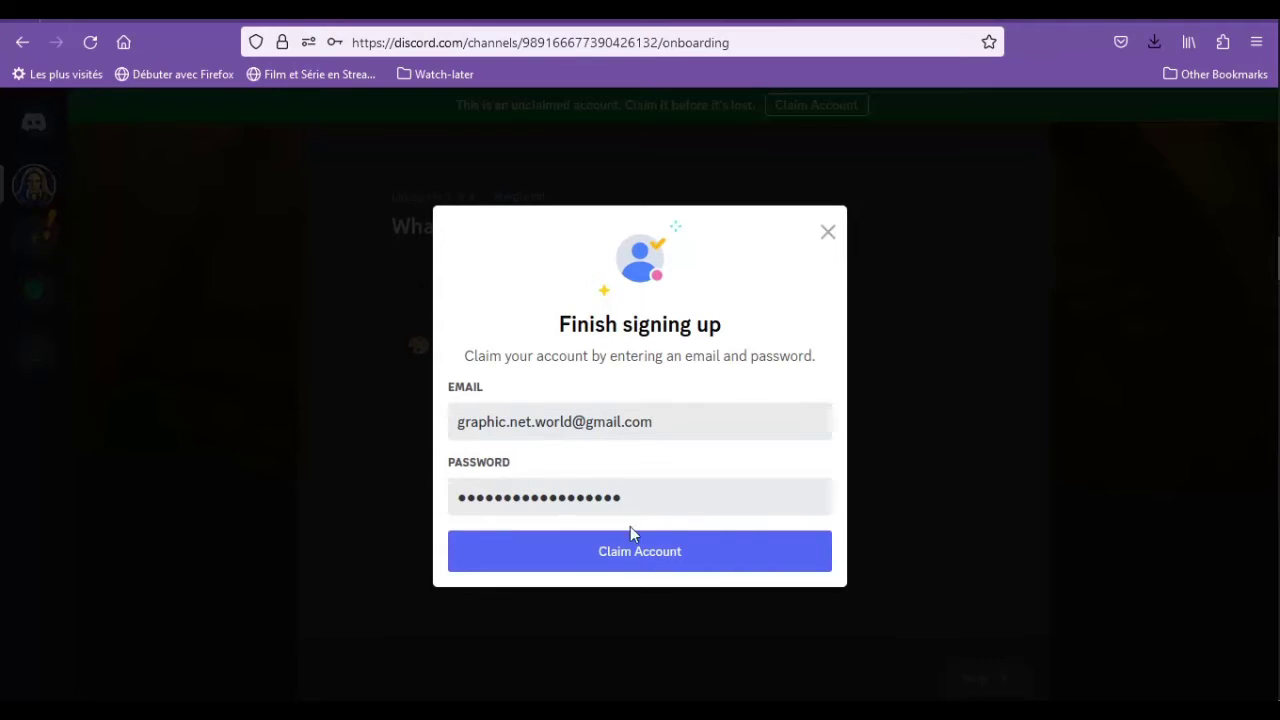
click(707, 557)
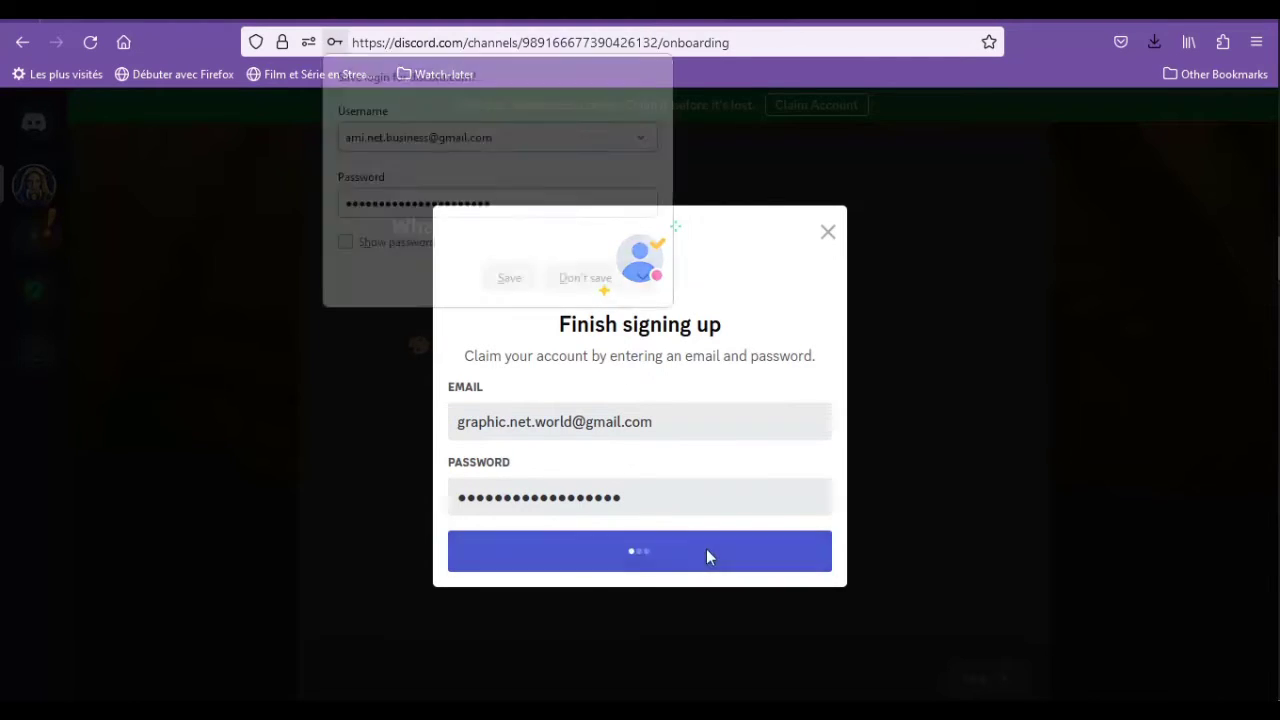
click(583, 279)
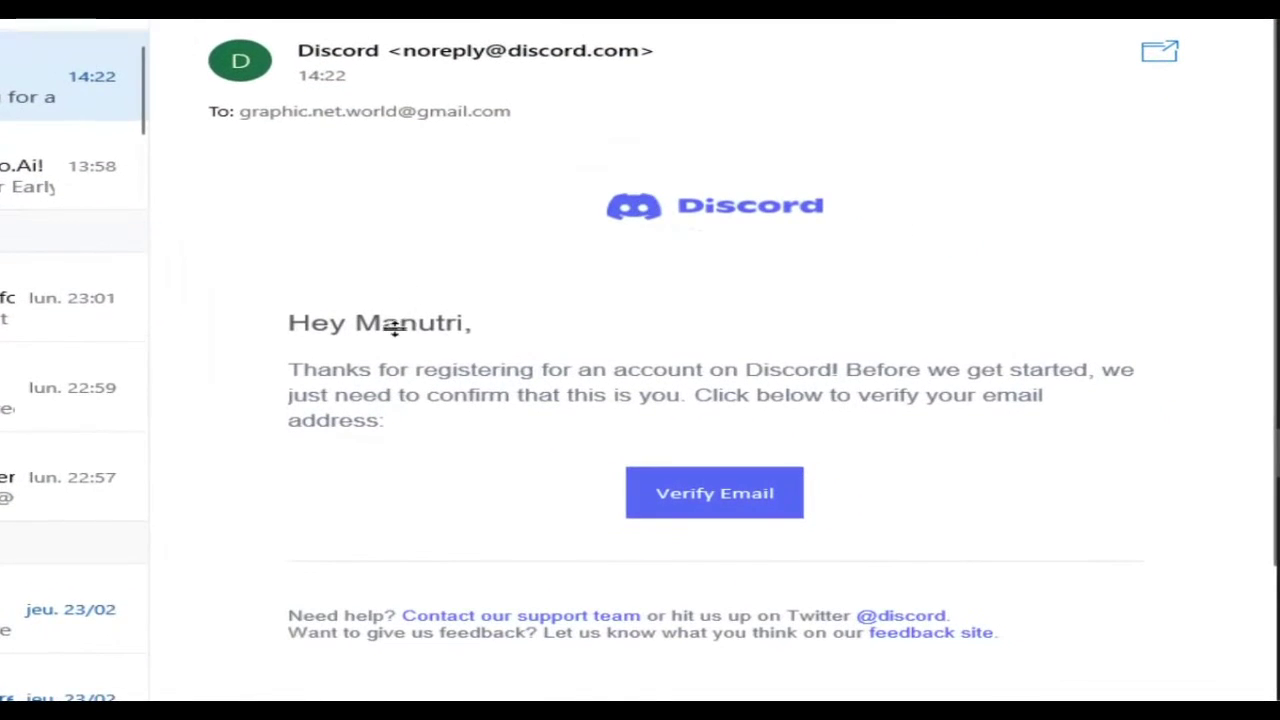
- Copy the Verify Email link from the Discord registration e-mail
drag(540, 115, 247, 145)
click(280, 200)
scroll(720, 466, down, 1)
click(718, 466)
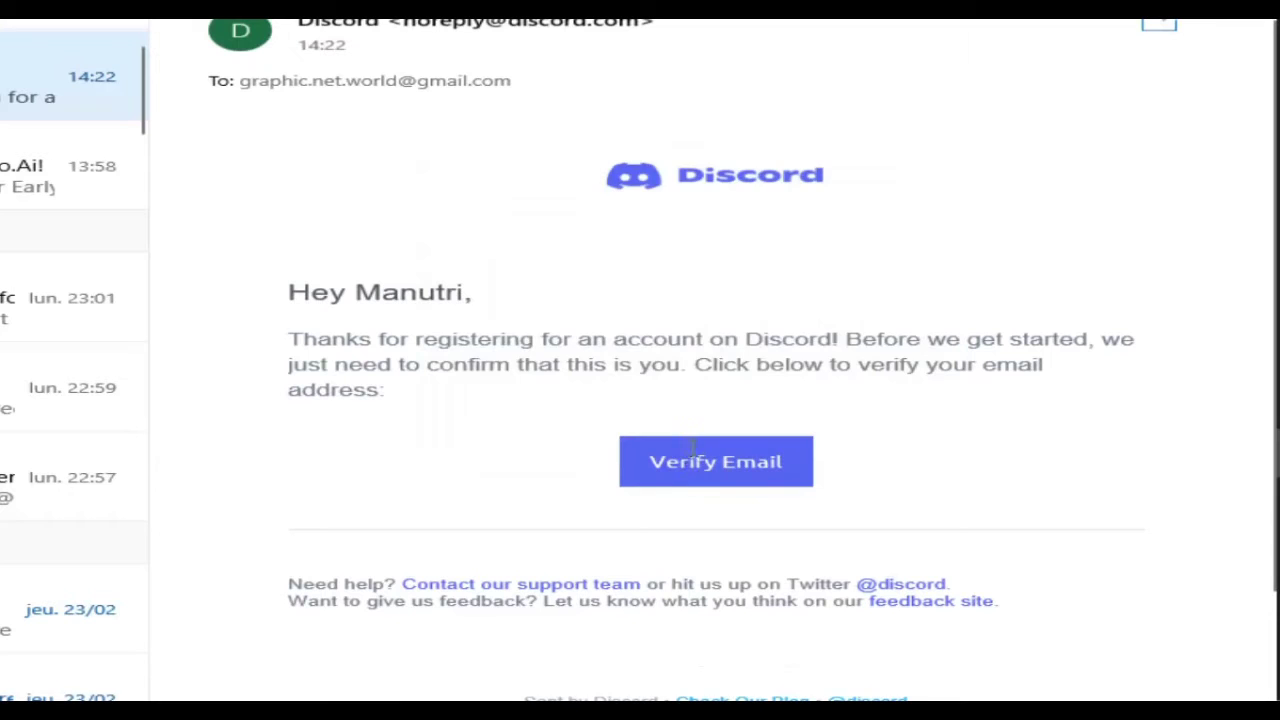
right_click(704, 466)
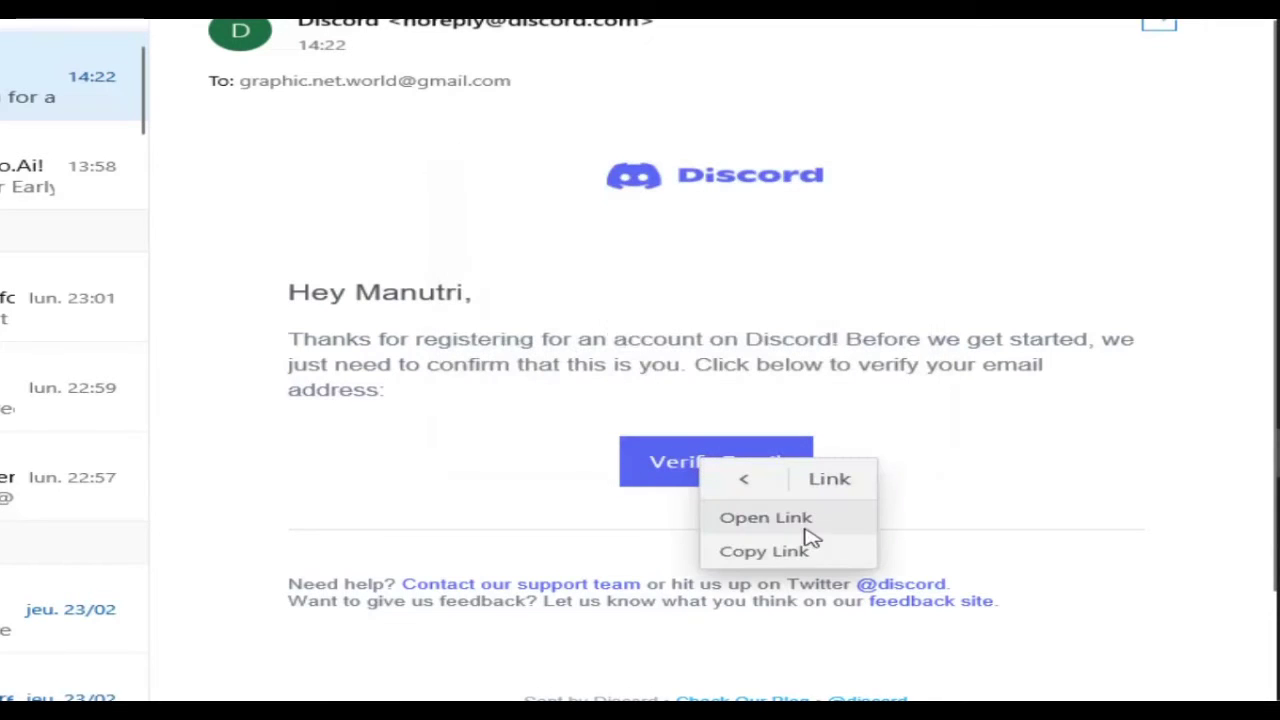
click(803, 560)
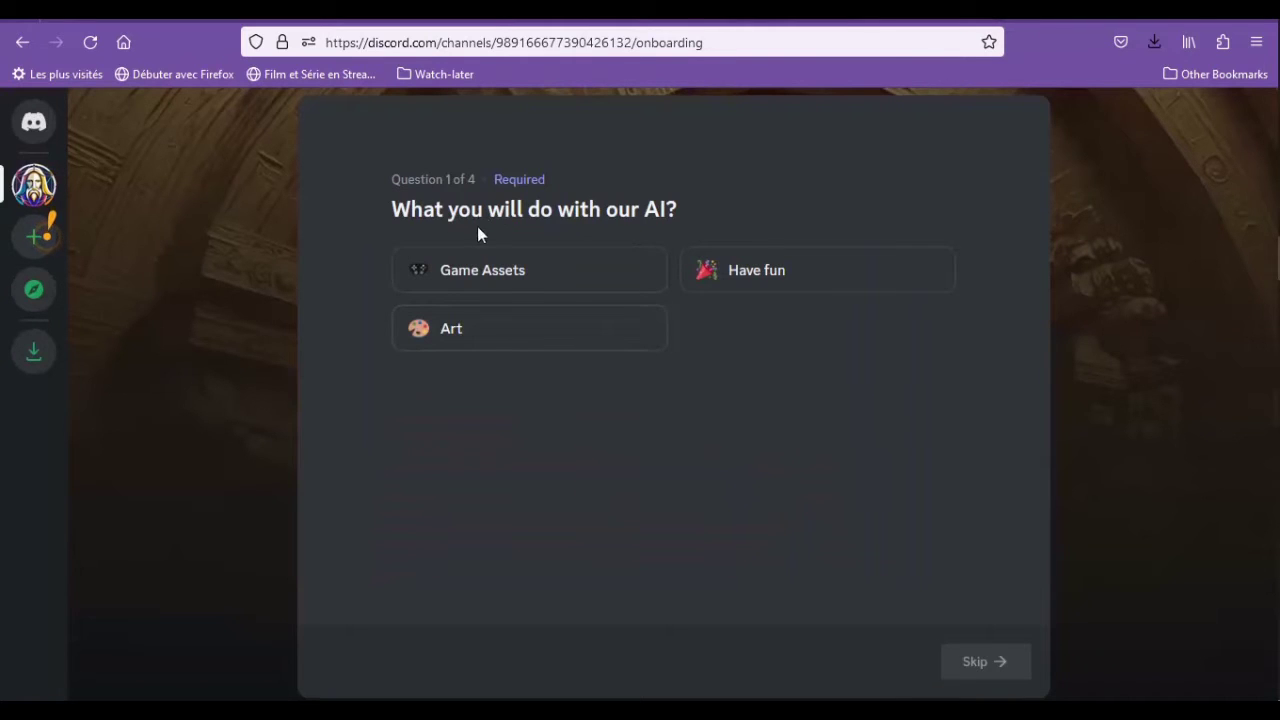
- Answer the first onboarding question with Art and select every creator type except Game Dev and Game Studio in the second
click(530, 328)
click(977, 662)
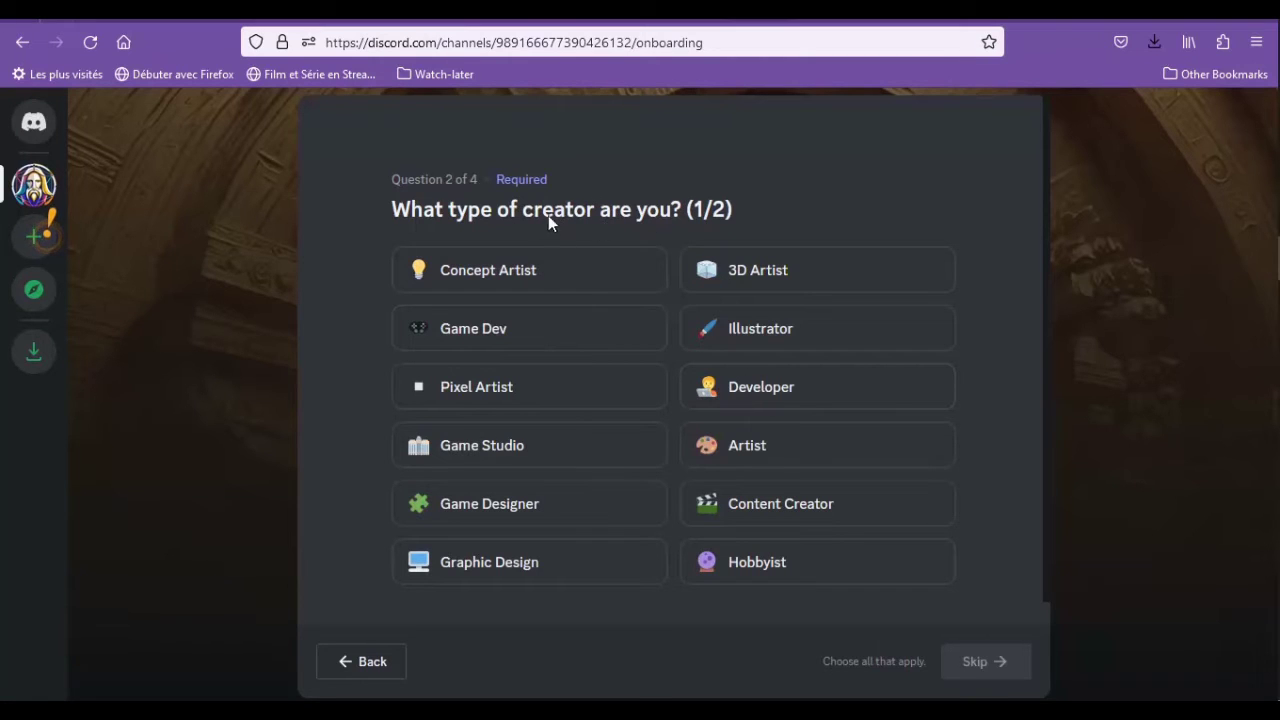
click(566, 289)
click(749, 292)
click(591, 286)
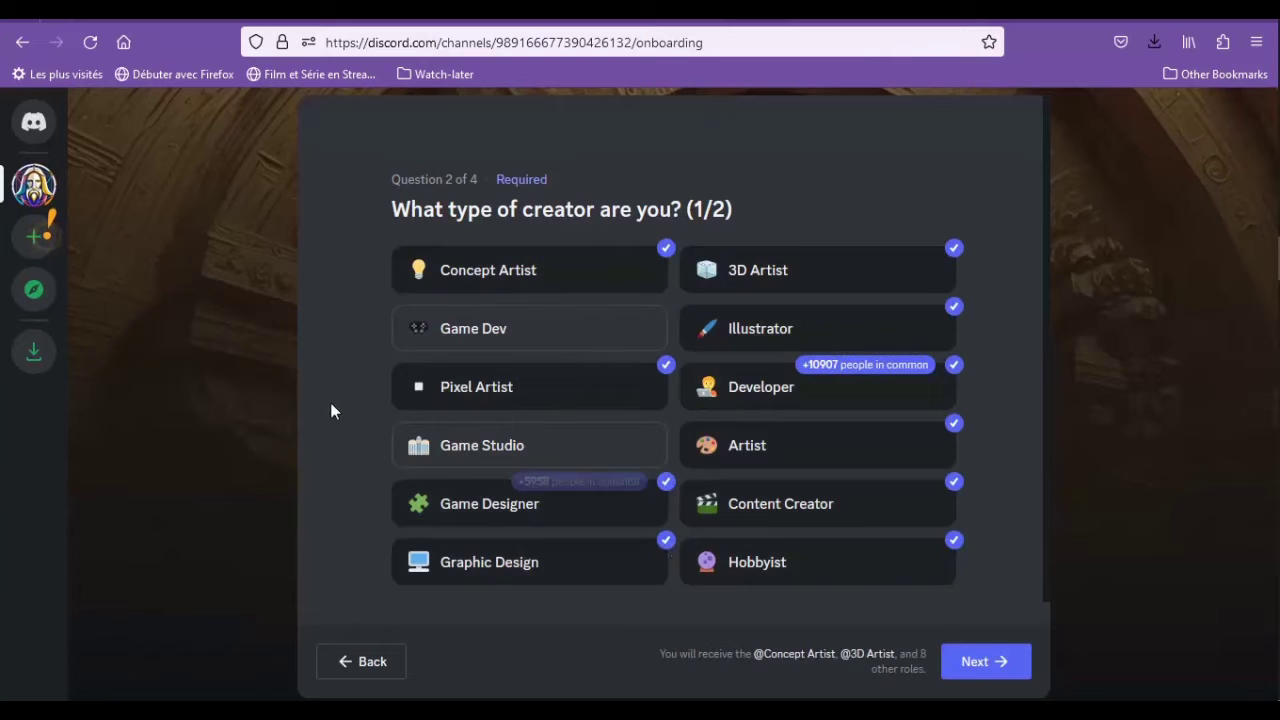
click(968, 660)
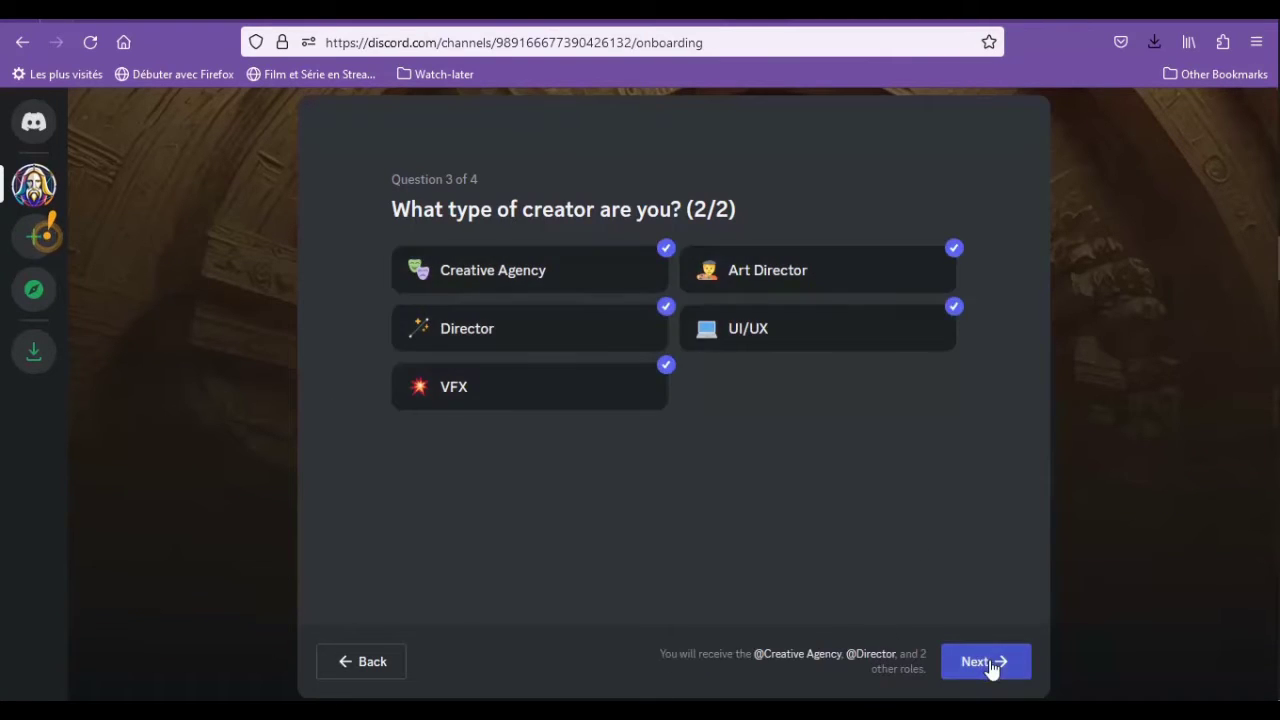
- Submit all five creator types in question 3, acknowledge both statements in question 4 and finish the onboarding
click(985, 661)
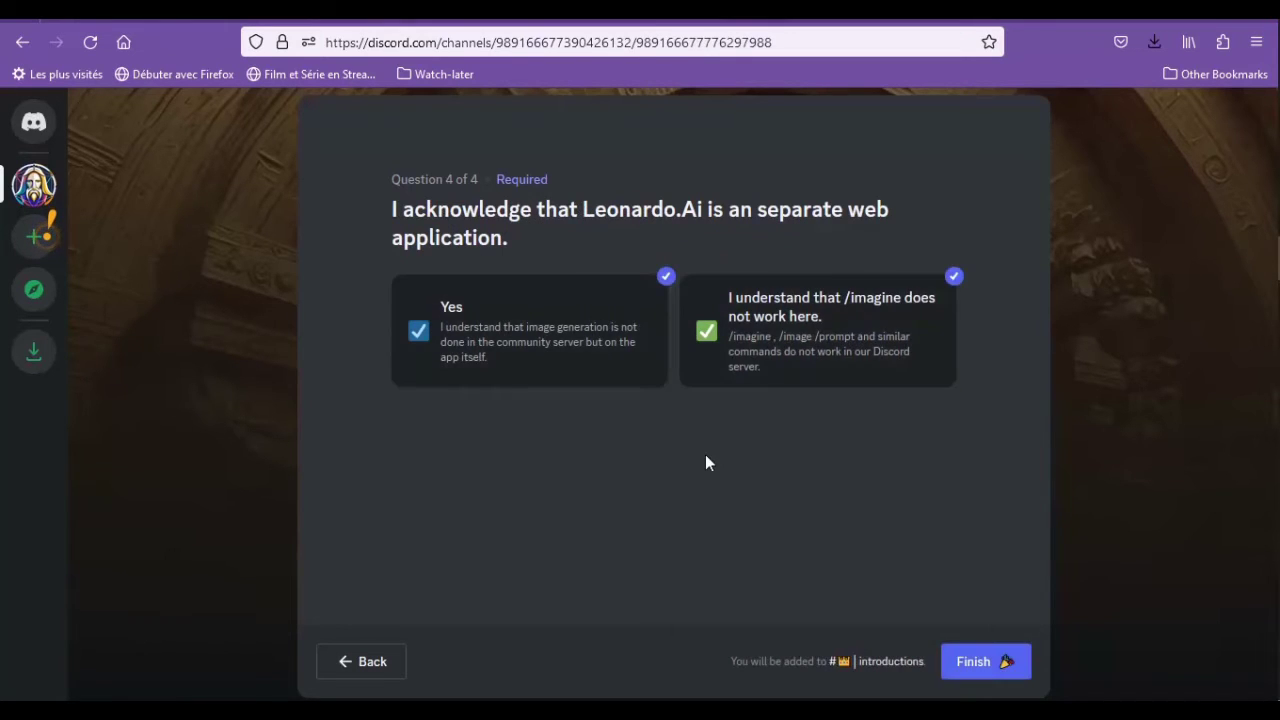
key(Return)
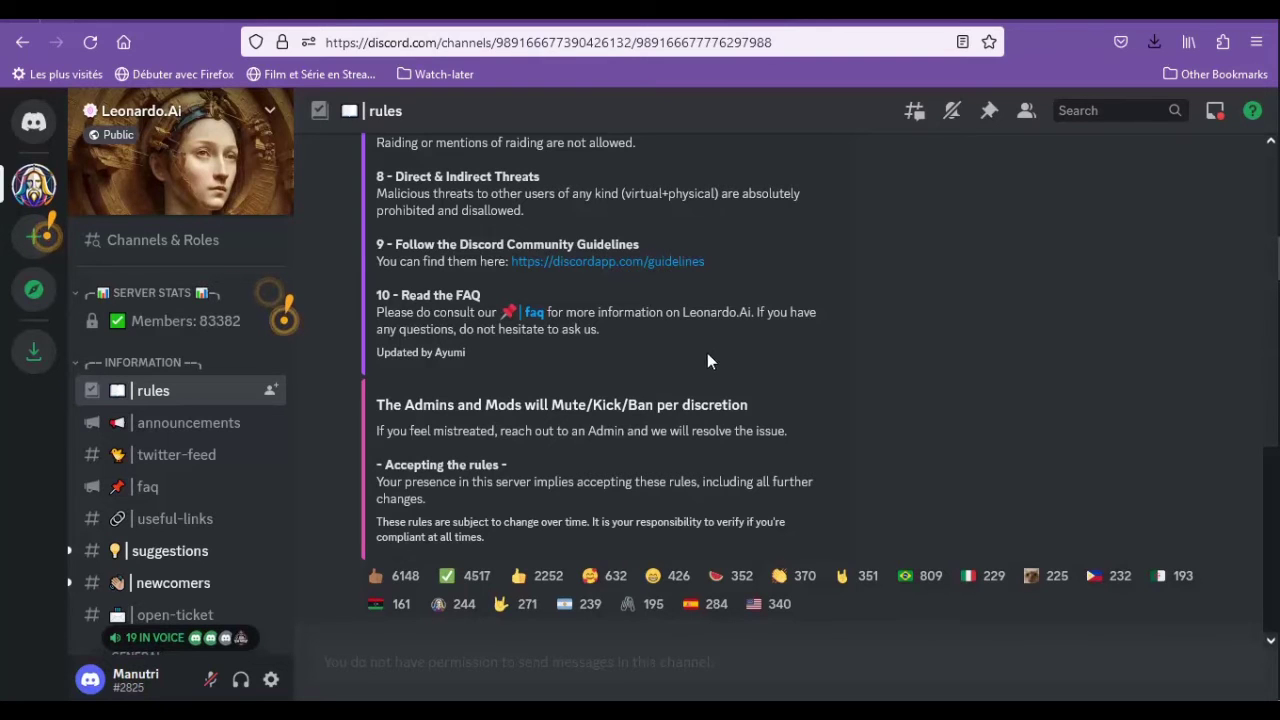
- Read through the Leonardo.Ai server rules from the closing notes back up to the first rule
scroll(483, 231, up, 2)
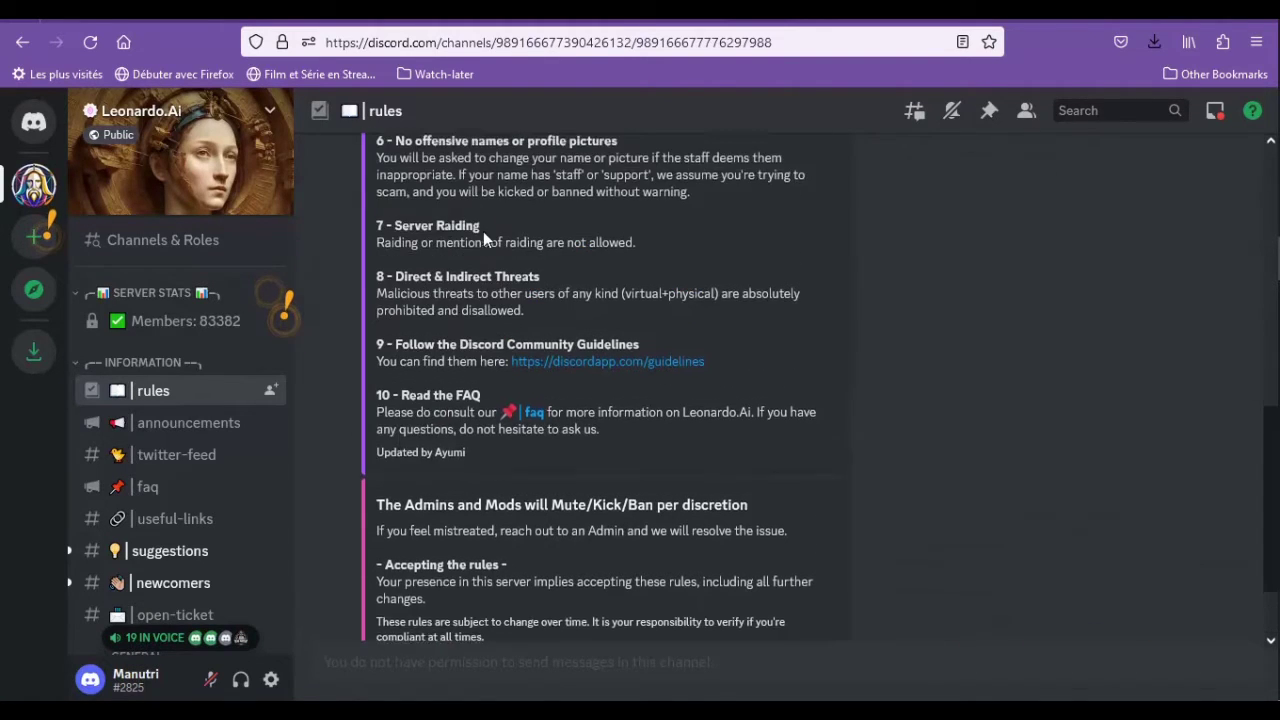
scroll(530, 273, up, 8)
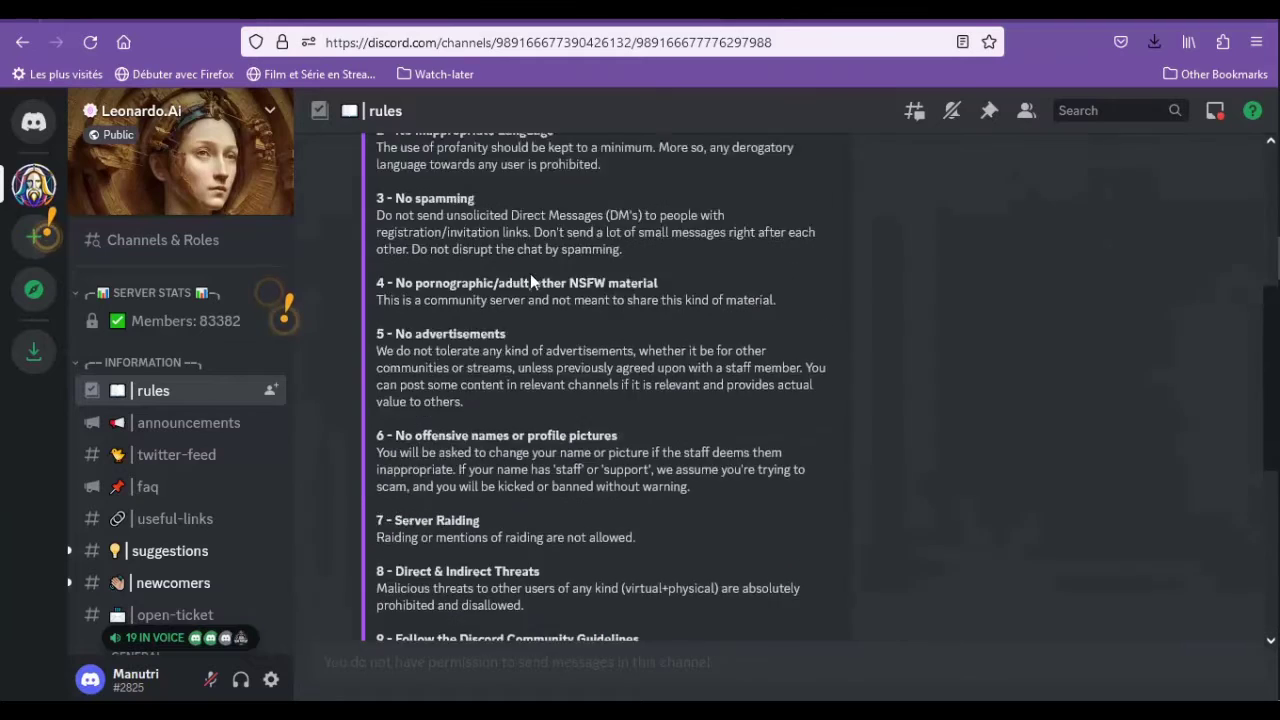
scroll(527, 275, up, 2)
scroll(514, 297, down, 4)
scroll(525, 409, up, 6)
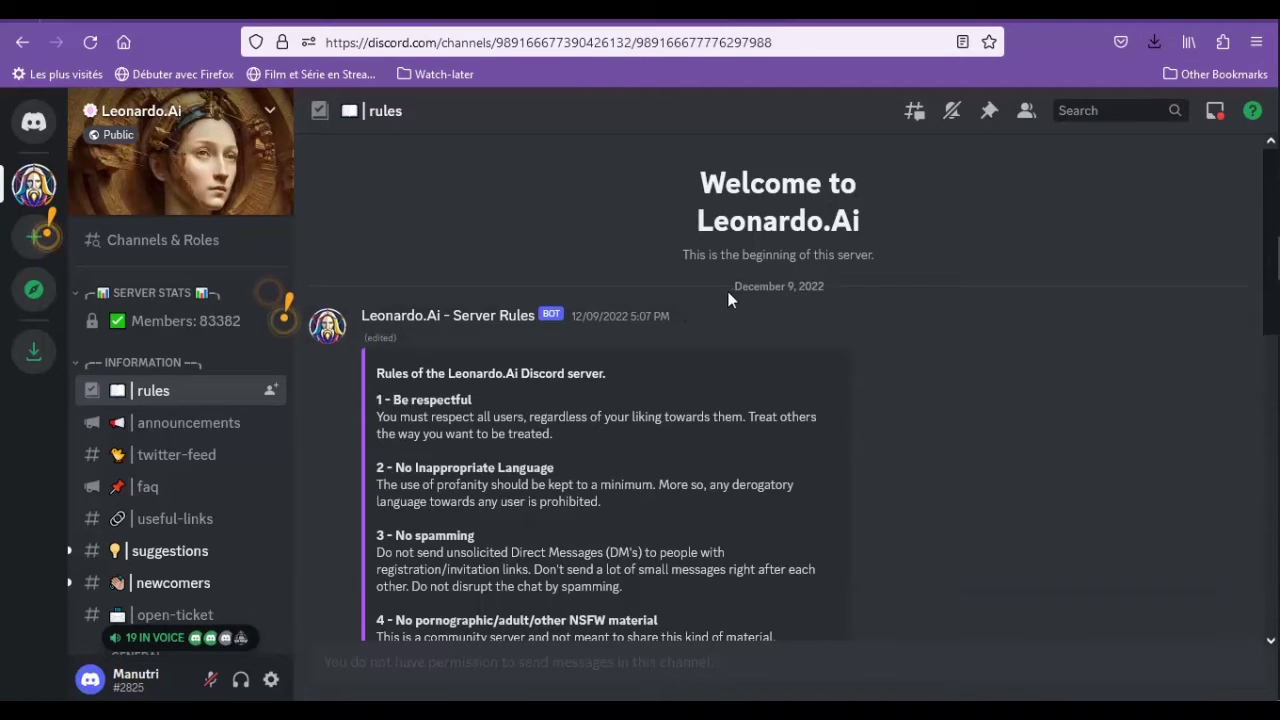
scroll(731, 297, down, 3)
scroll(401, 155, up, 1)
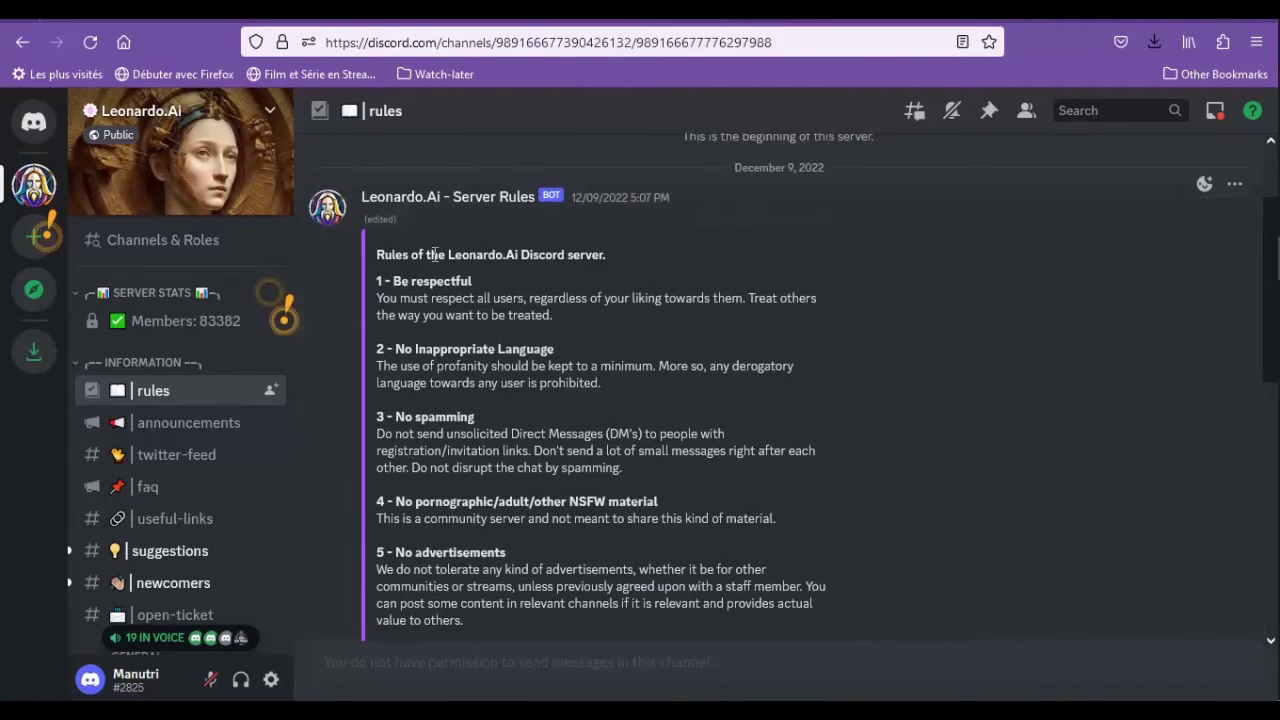
drag(614, 262, 374, 256)
click(407, 258)
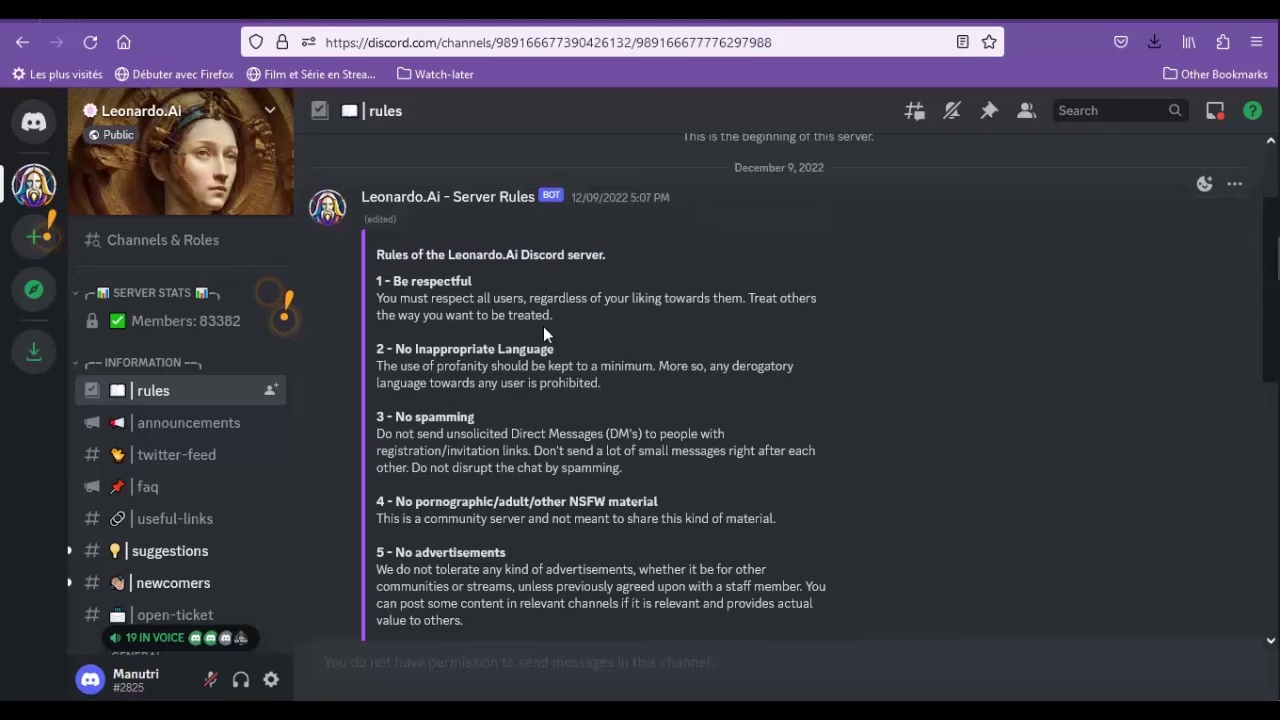
drag(606, 256, 447, 678)
- View the newcomers channel and open the introductions channel
scroll(191, 331, down, 3)
click(191, 337)
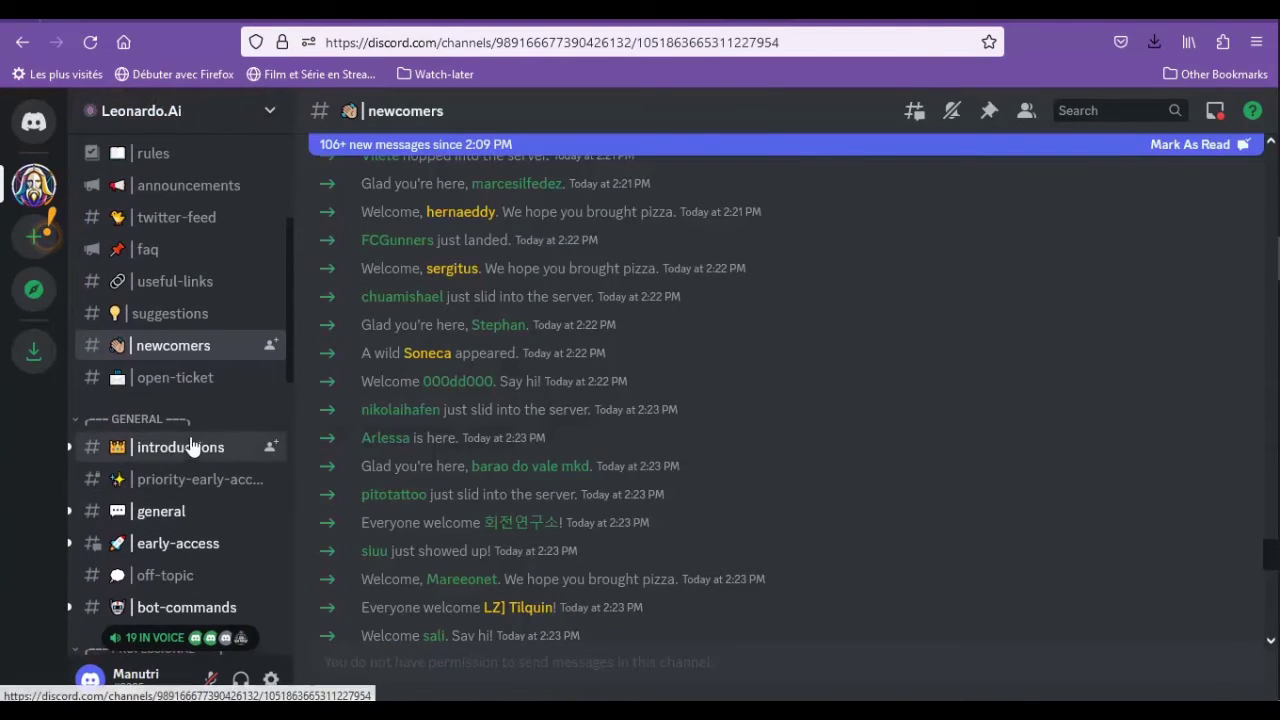
click(195, 452)
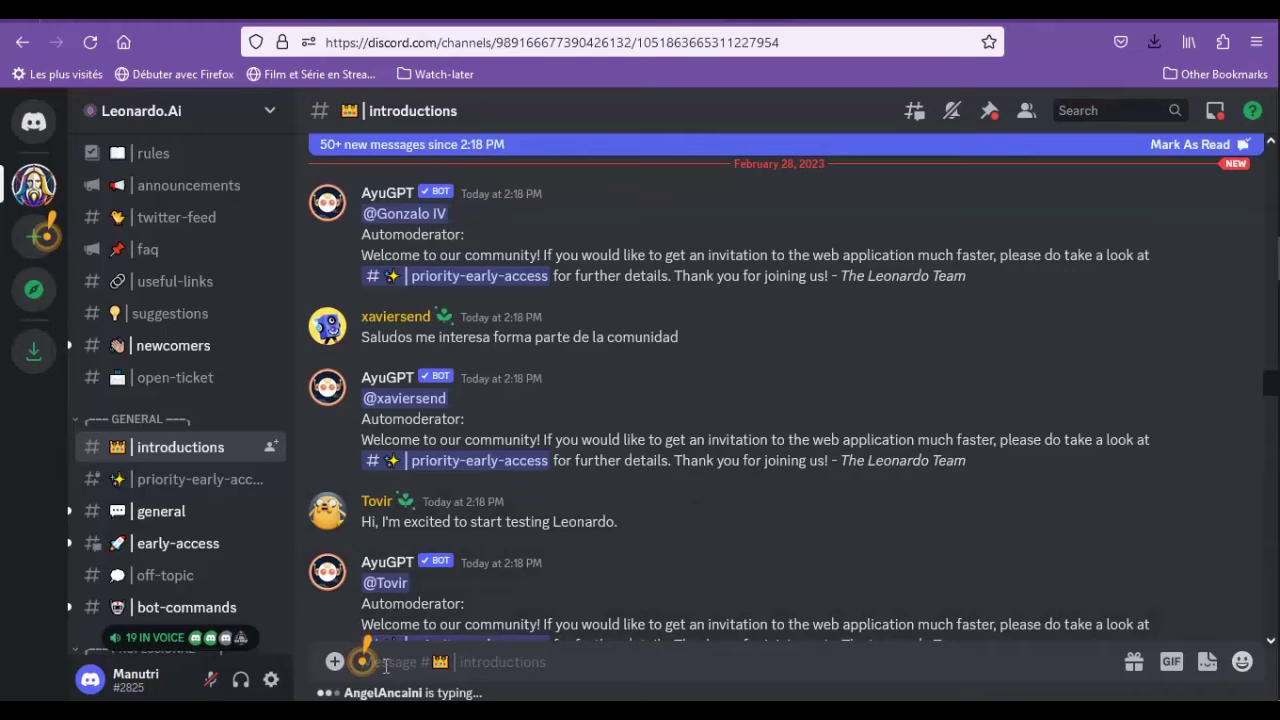
- Post the introduction "Hi, this is a Great artistic Ai Platform, and I would like to join and discover more!"
text(Hi,)
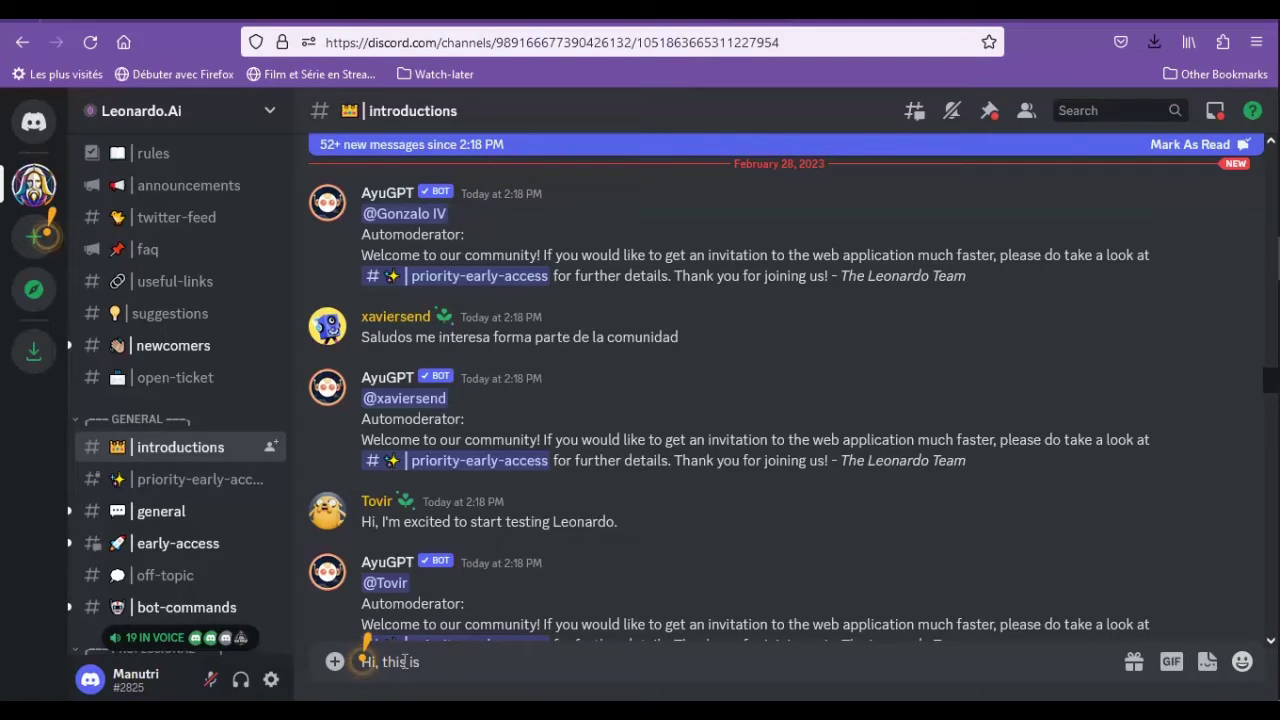
text(this is a Great artistic Ai Platform, and I would like to joing and discover more)
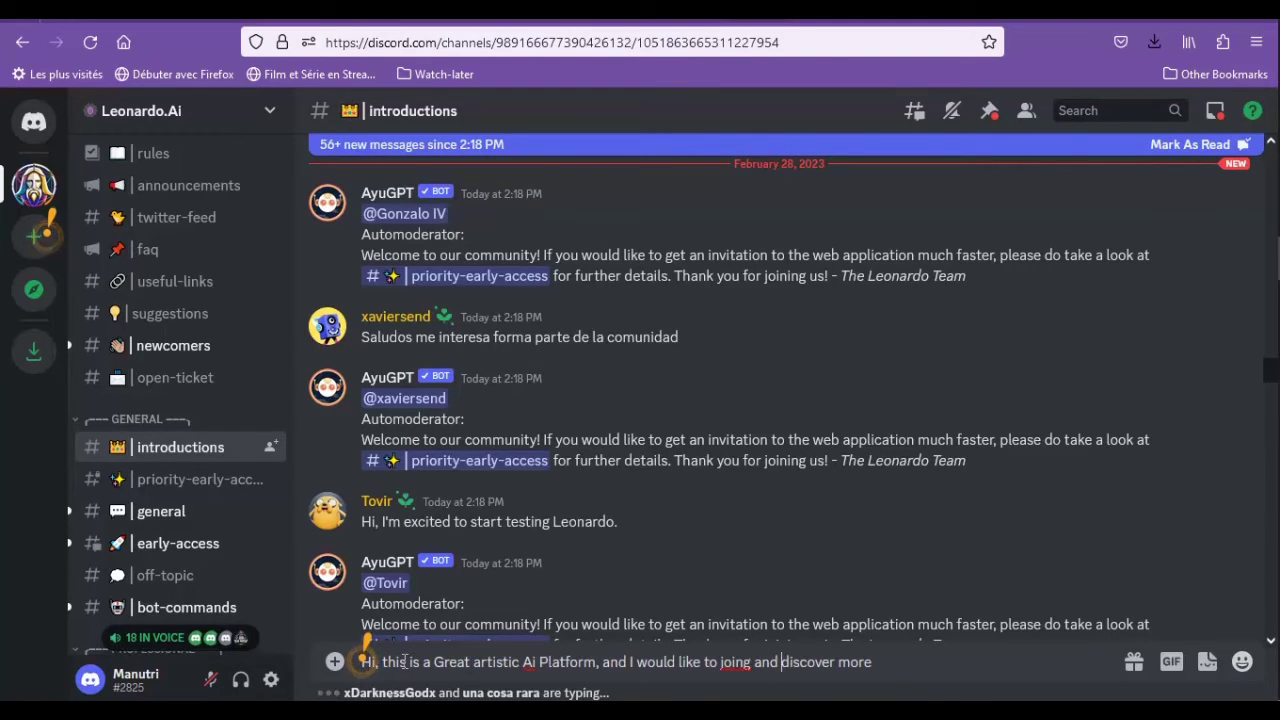
key(Right)
key(Right)
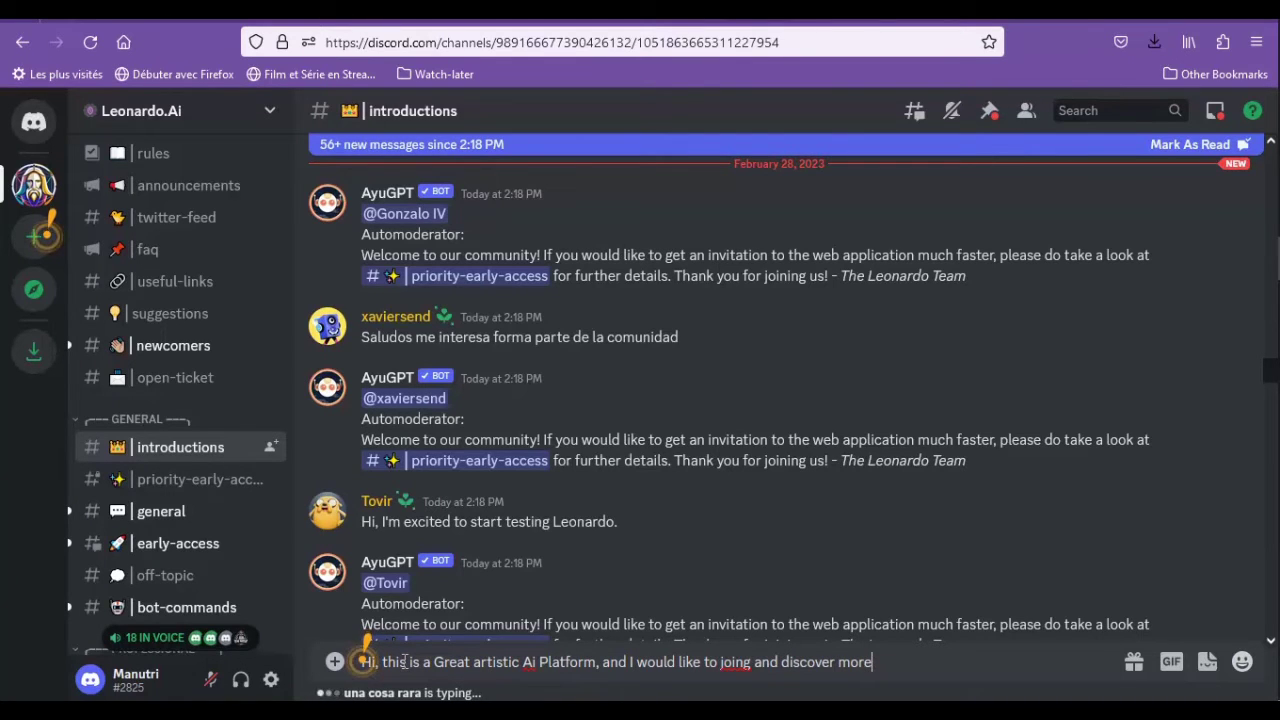
key(ctrl+Left)
key(ctrl+Left)
key(ctrl+Left)
key(Left)
key(BackSpace)
key(End)
text(!)
key(Return)
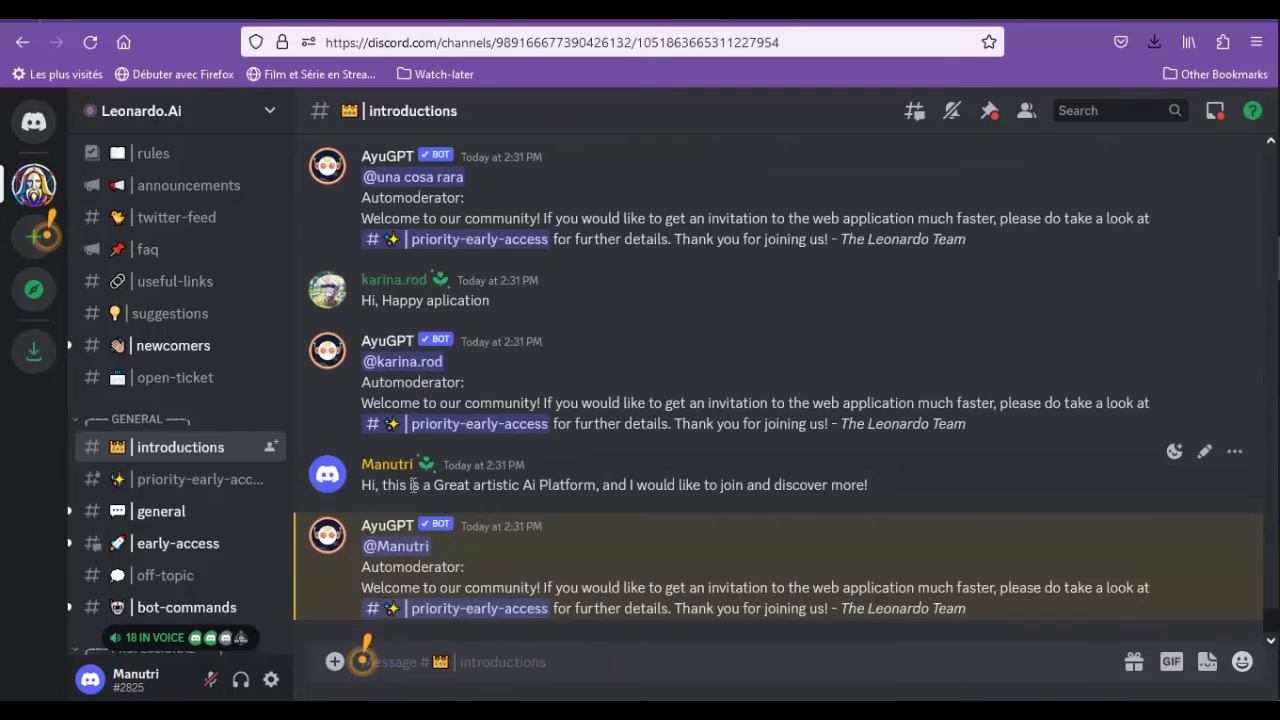
- Read the automoderator's reply to the introduction and open the priority-early-access channel it links to
drag(975, 612, 362, 545)
click(487, 590)
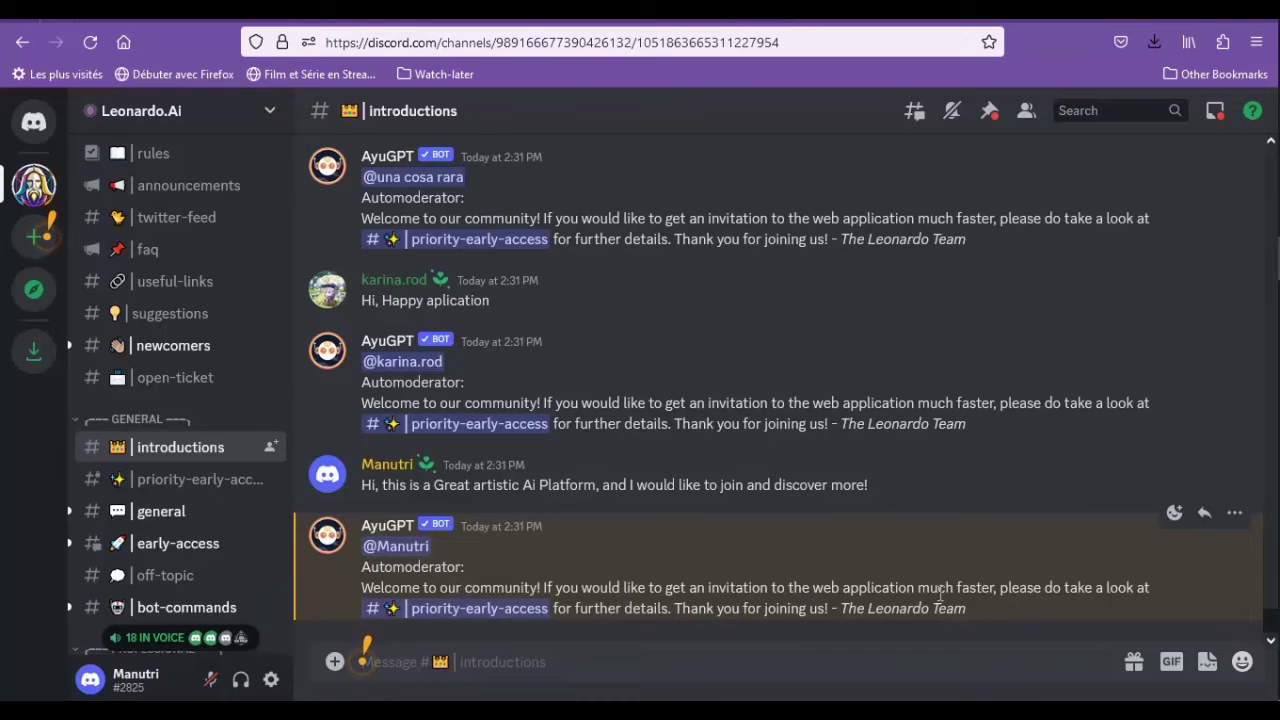
click(481, 612)
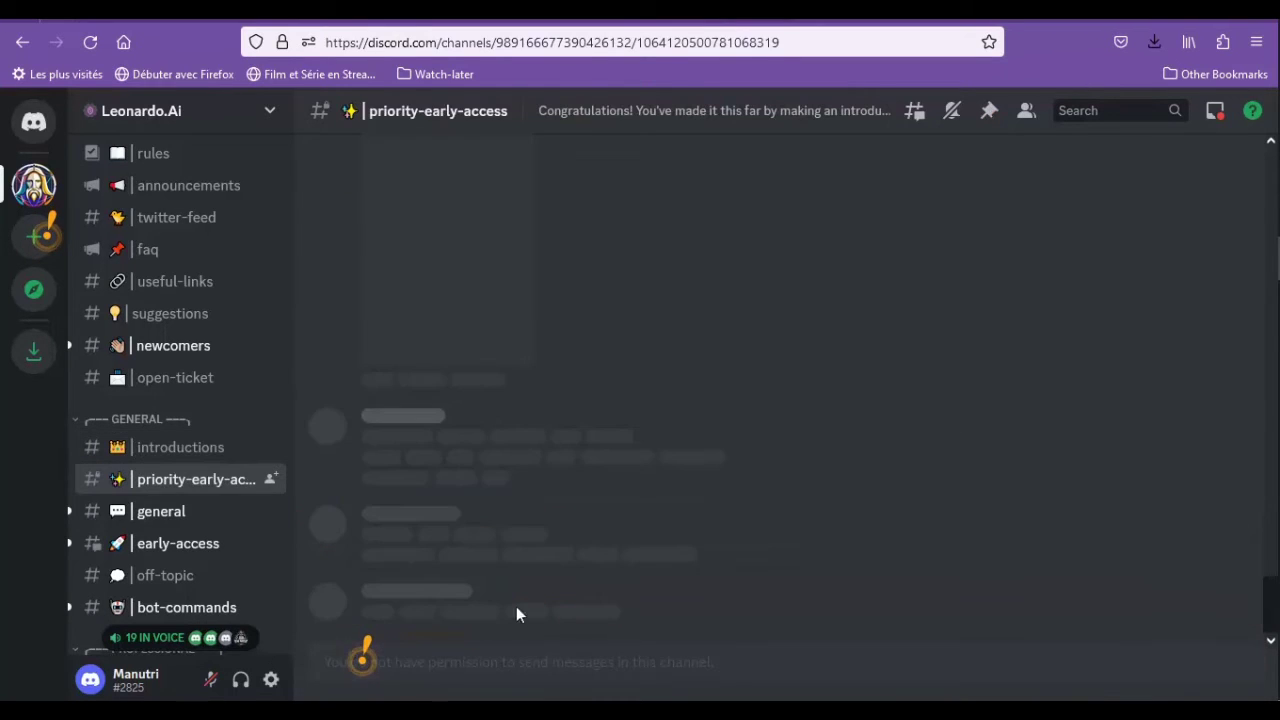
- Open the whitelist form linked in the channel's welcome message and confirm leaving for the external site
scroll(600, 420, up, 5)
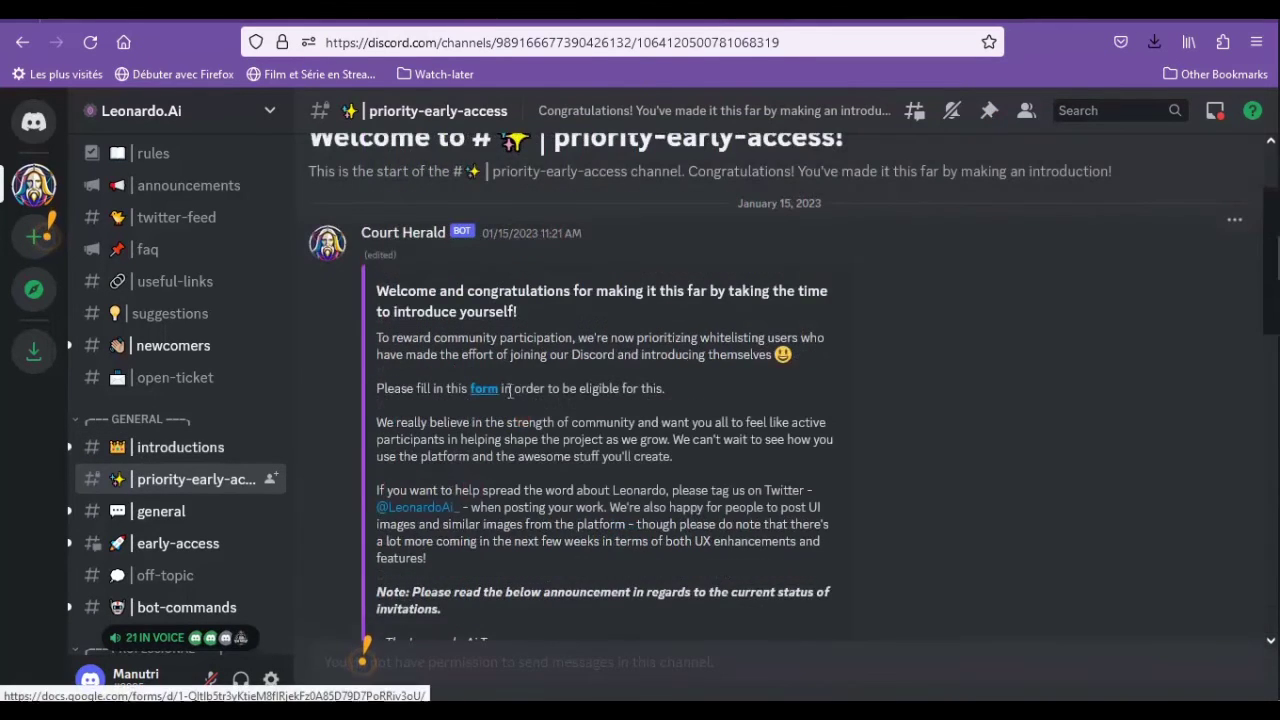
drag(512, 389, 452, 389)
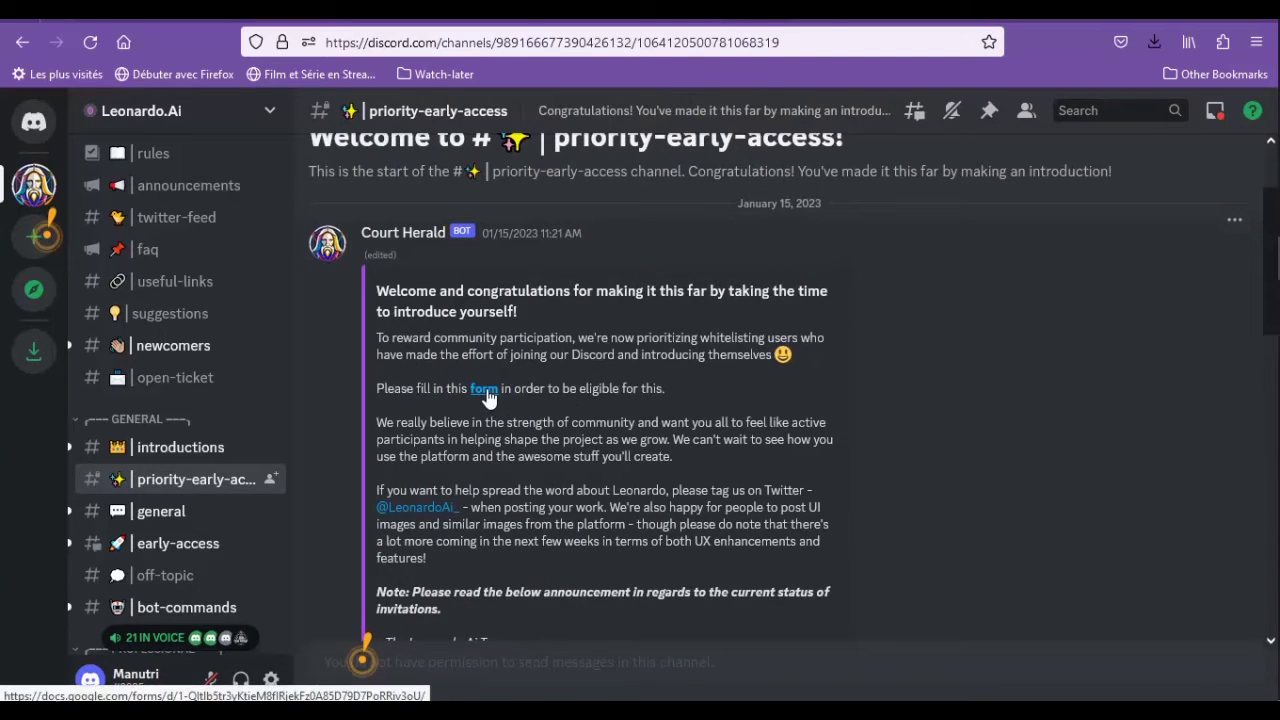
click(488, 391)
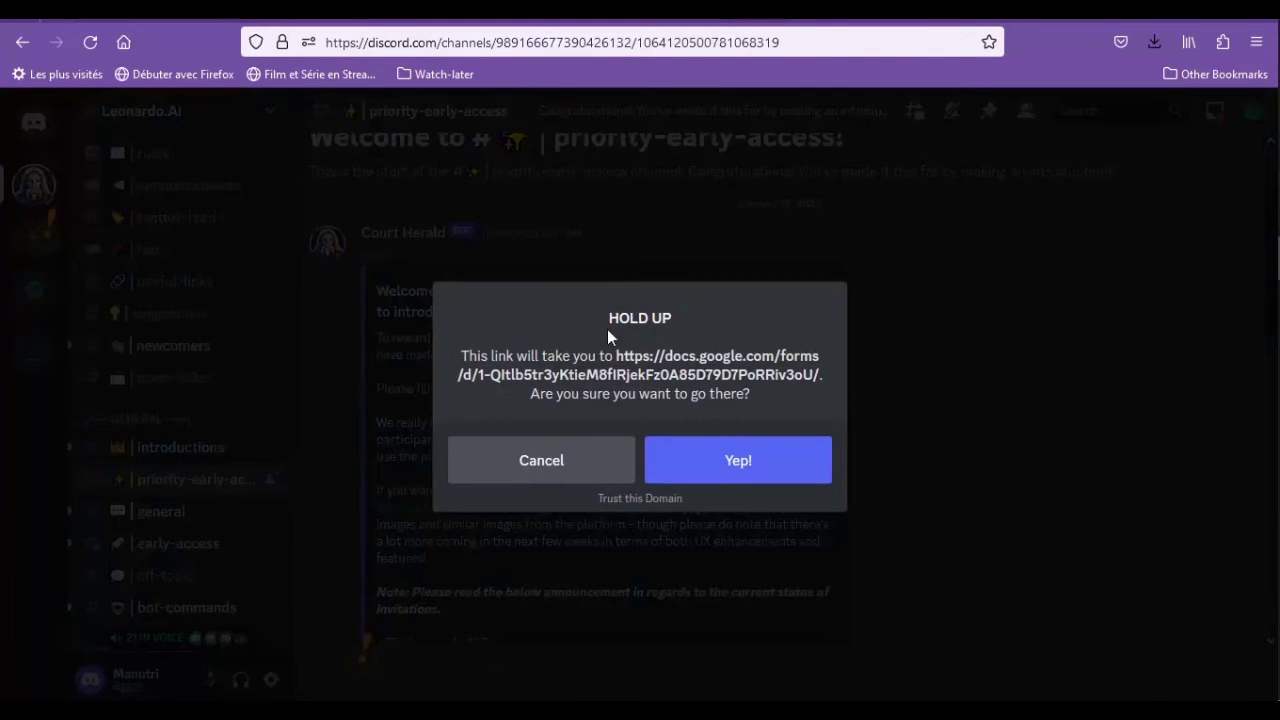
click(737, 460)
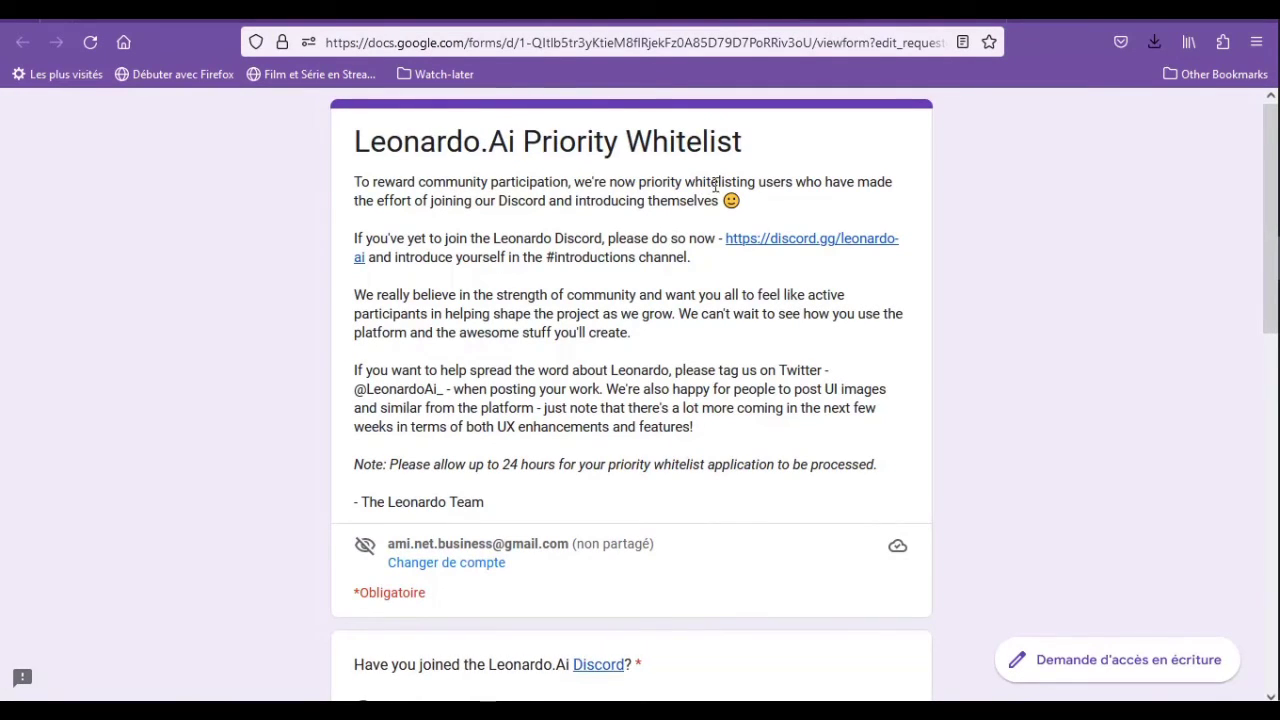
- Complete the Priority Whitelist form with the Discord questions answered, the Discord username, e-mail address and first name, and submit it
scroll(385, 186, down, 5)
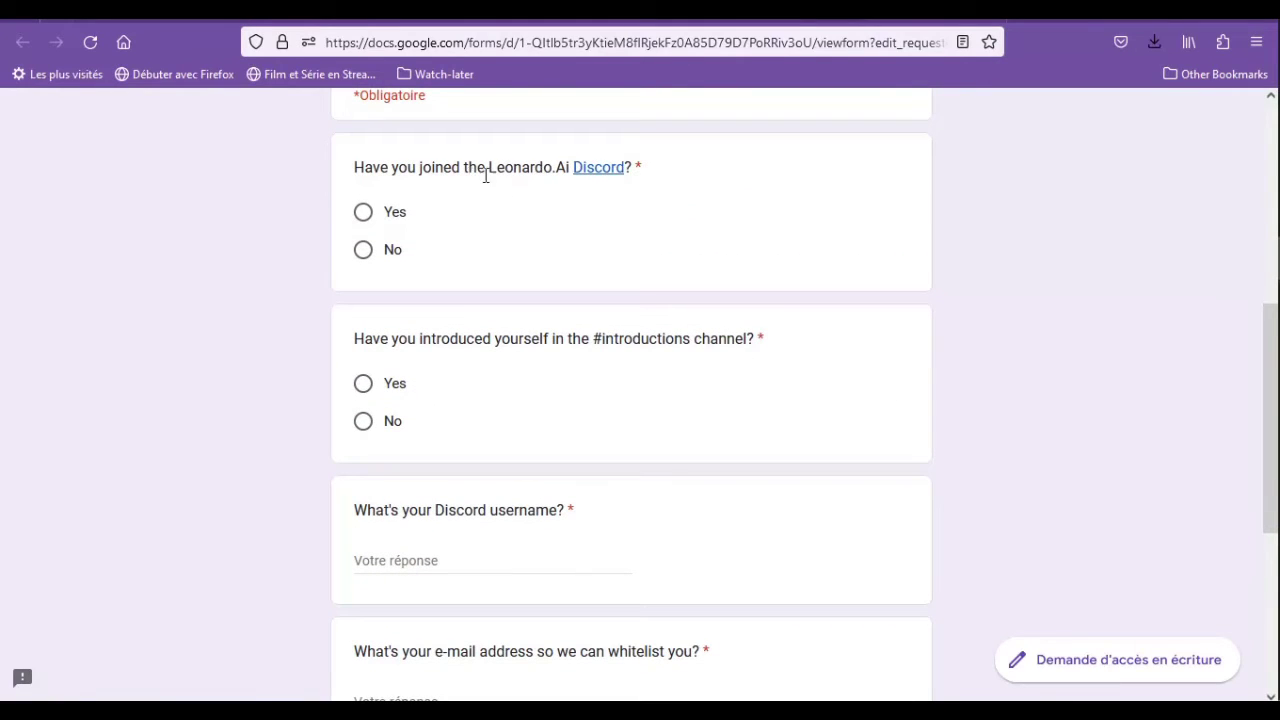
click(364, 213)
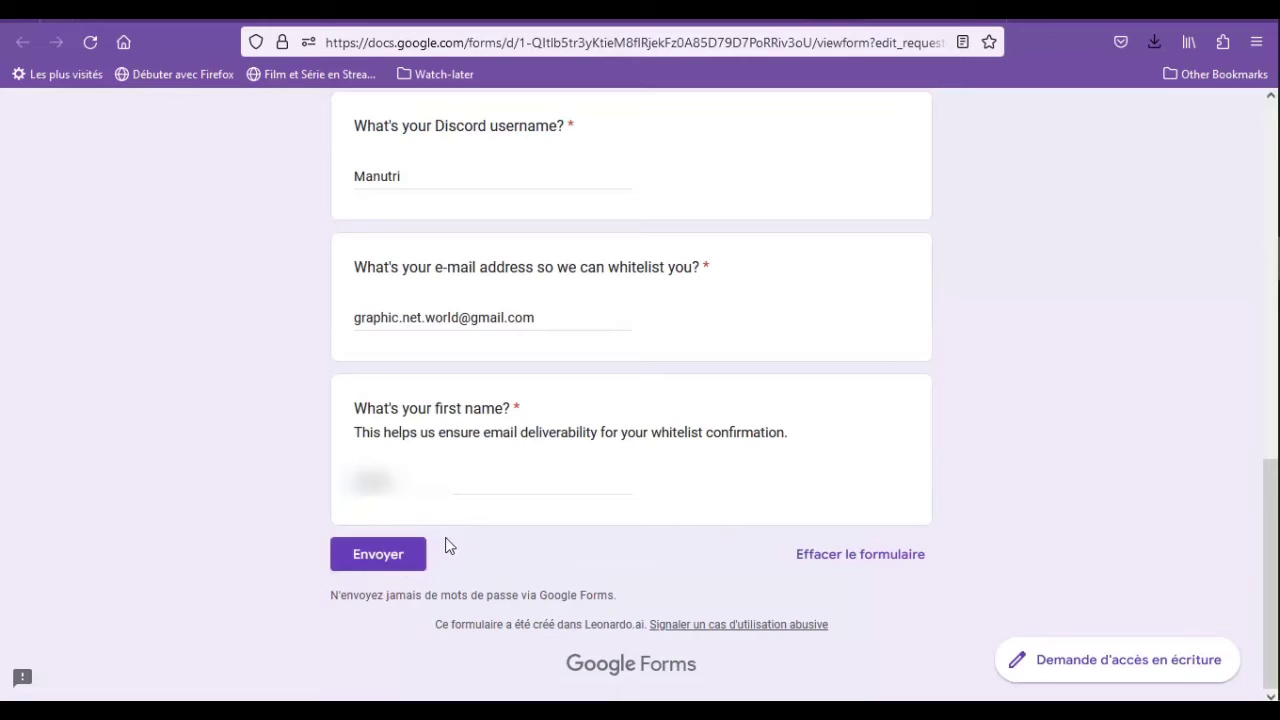
click(386, 562)
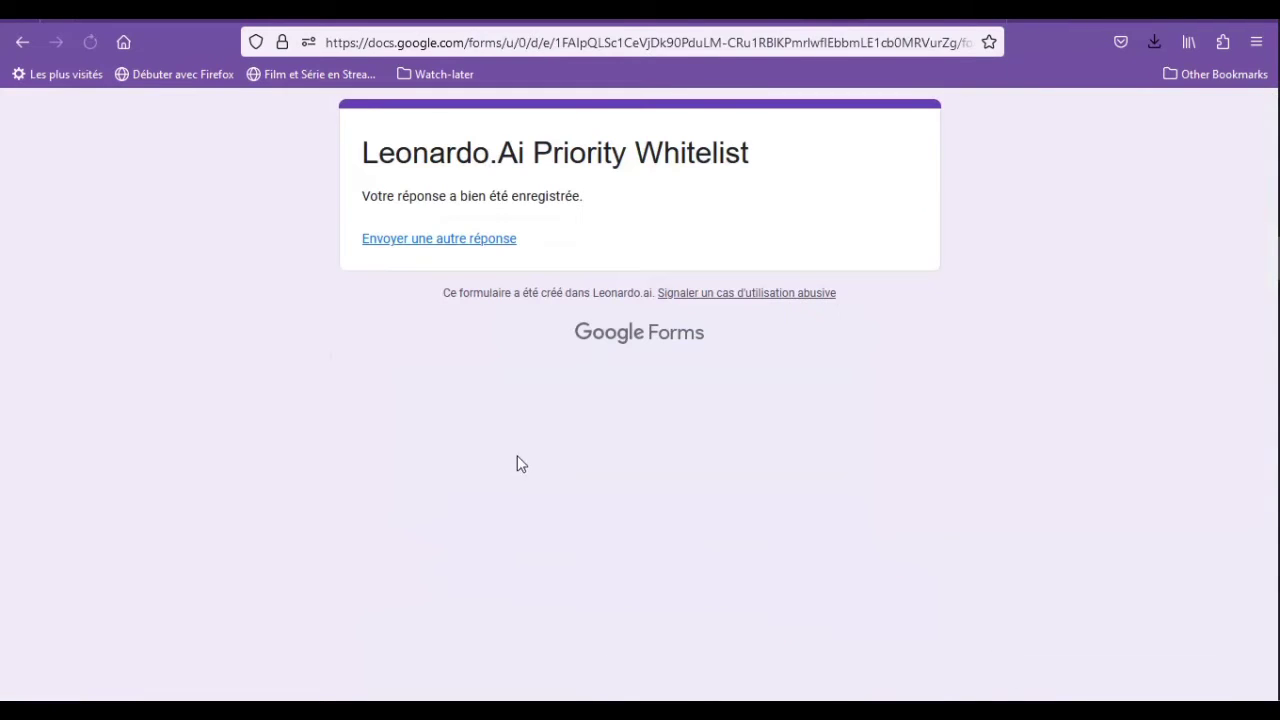
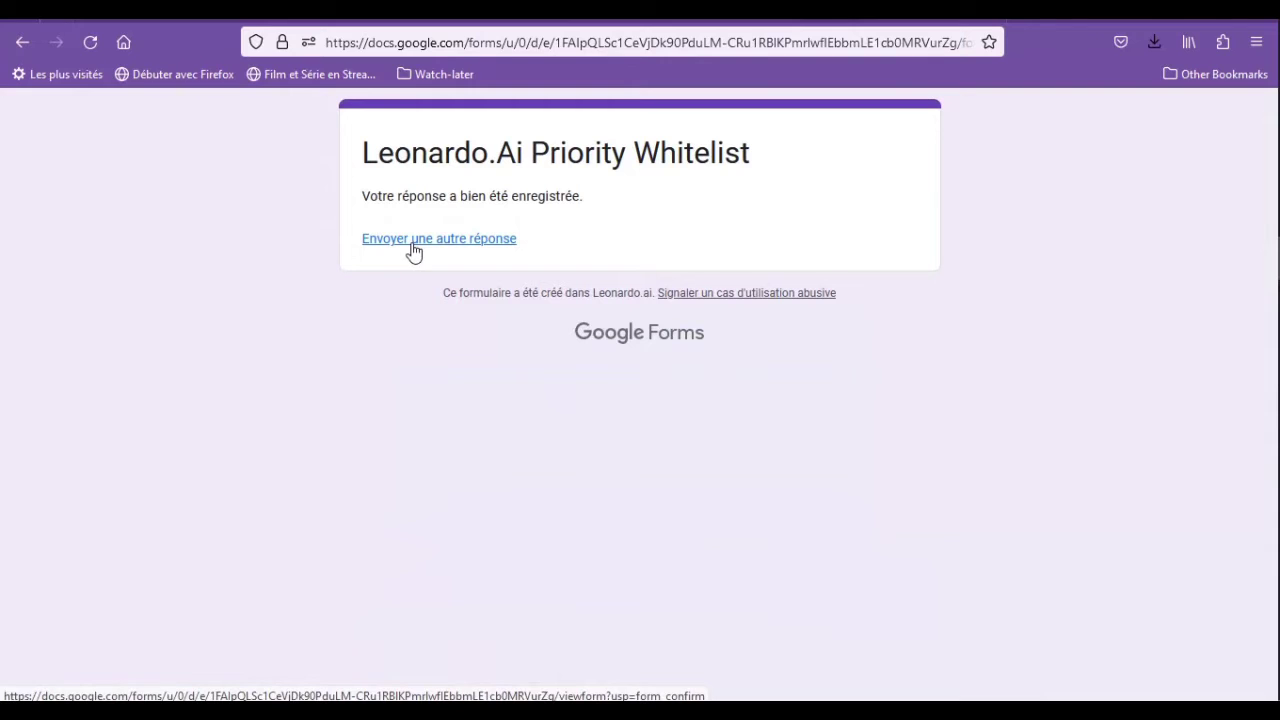
drag(779, 155, 351, 177)
drag(592, 200, 374, 203)
click(779, 204)
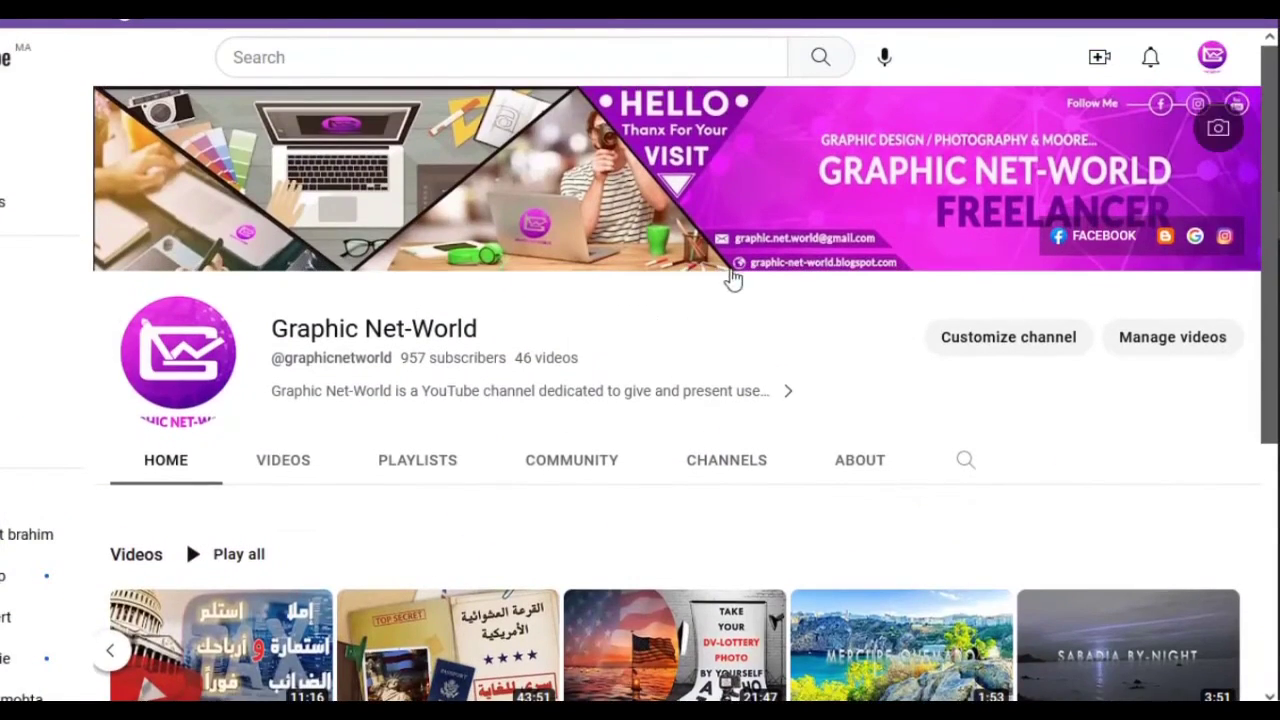
- Switch to the Graphic Net-World YouTube channel and examine its About page description, join date and view stats
triple_click(489, 334)
click(580, 301)
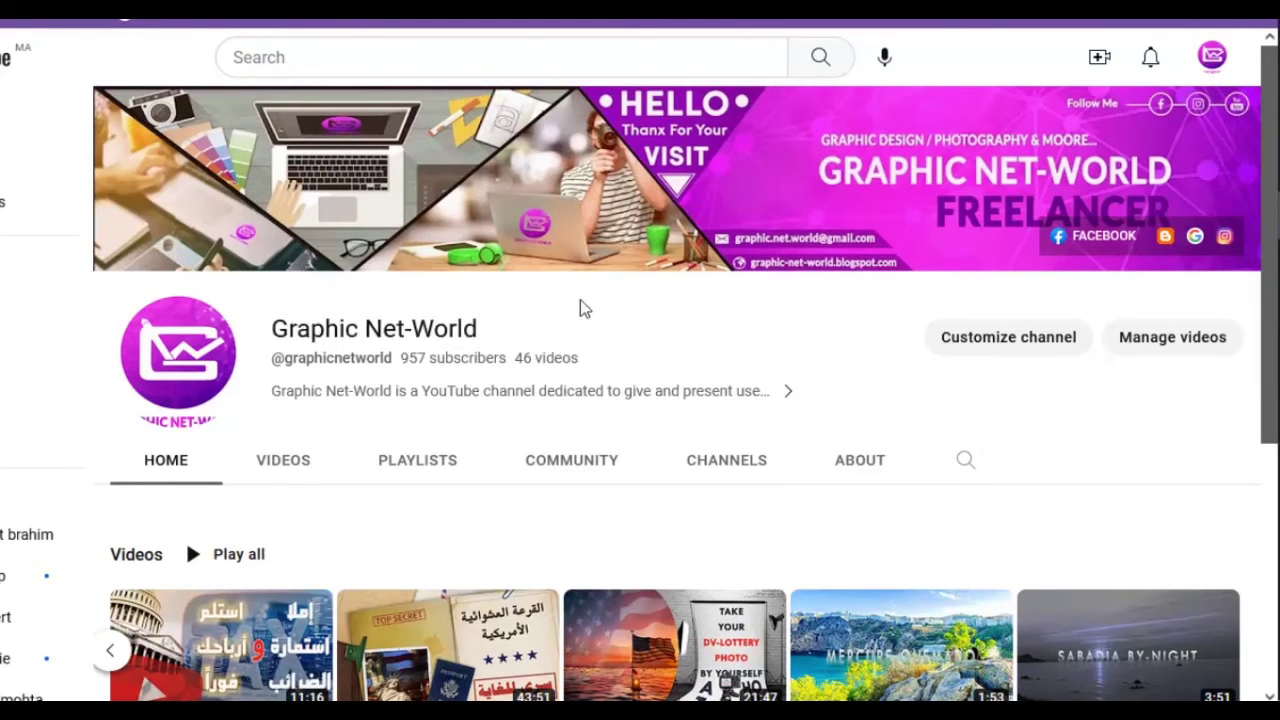
click(868, 476)
scroll(800, 474, down, 2)
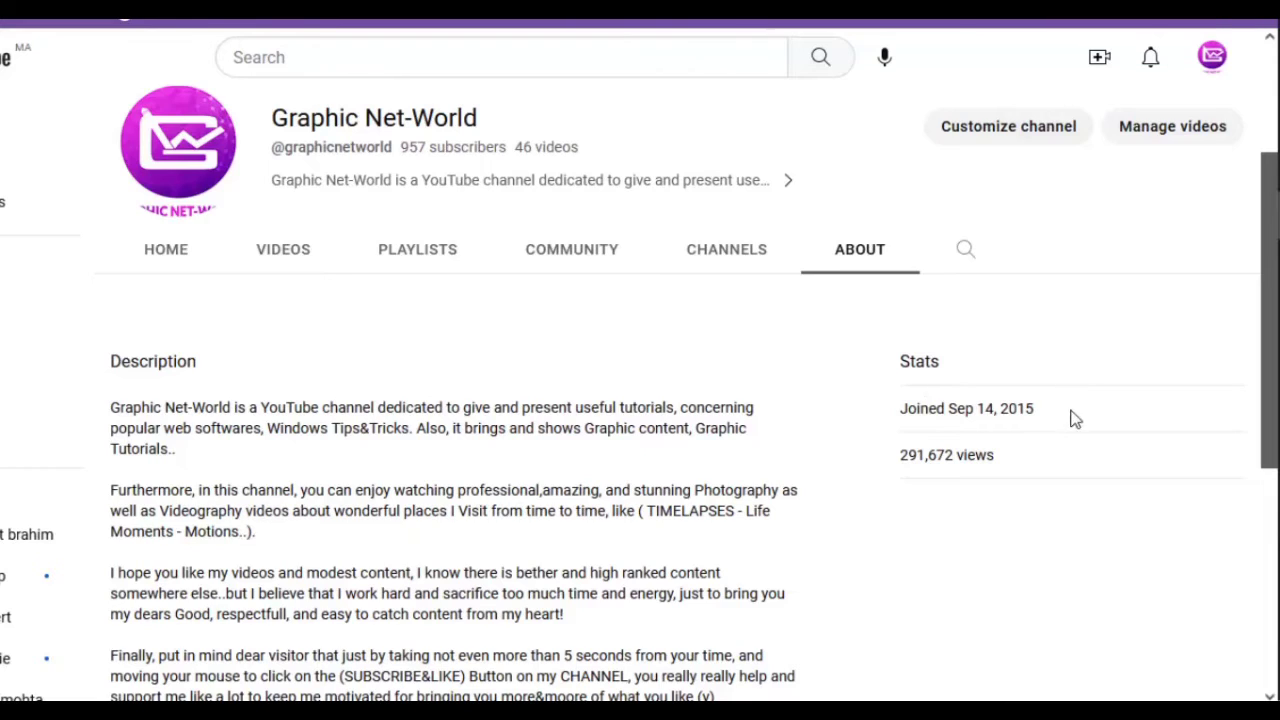
drag(1089, 417, 1005, 410)
click(1034, 410)
click(1022, 427)
drag(995, 455, 900, 455)
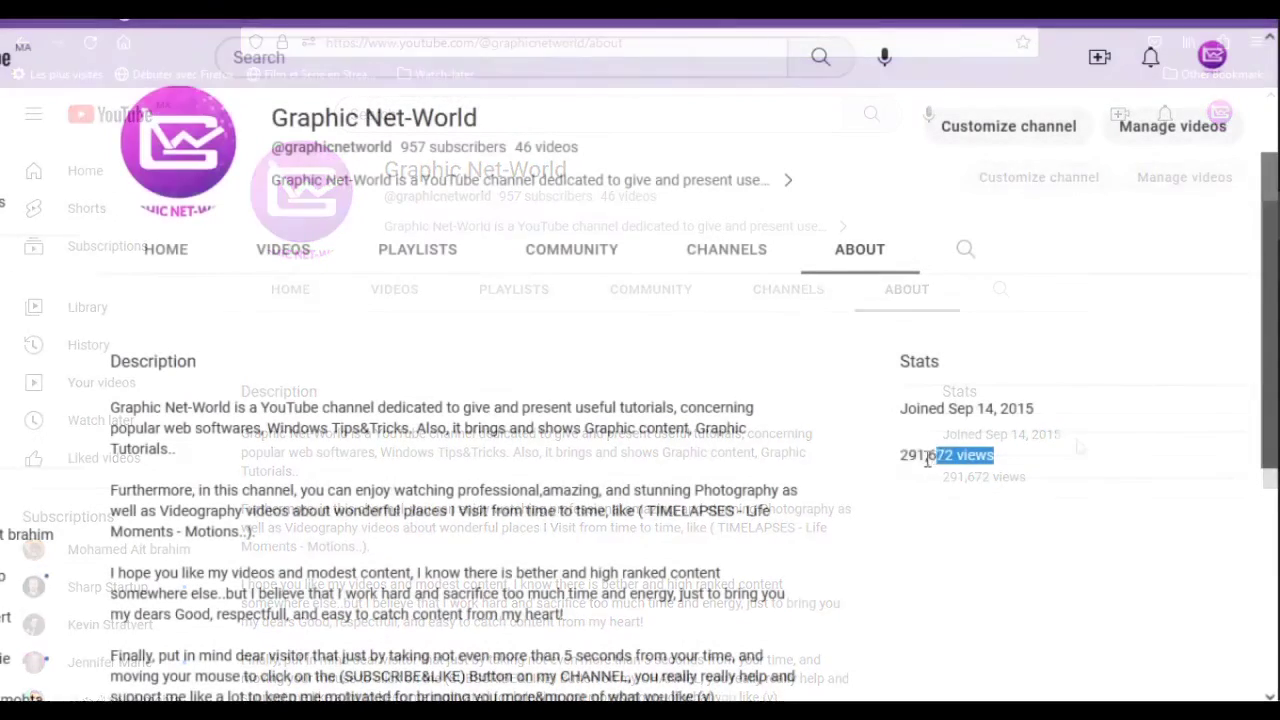
click(957, 463)
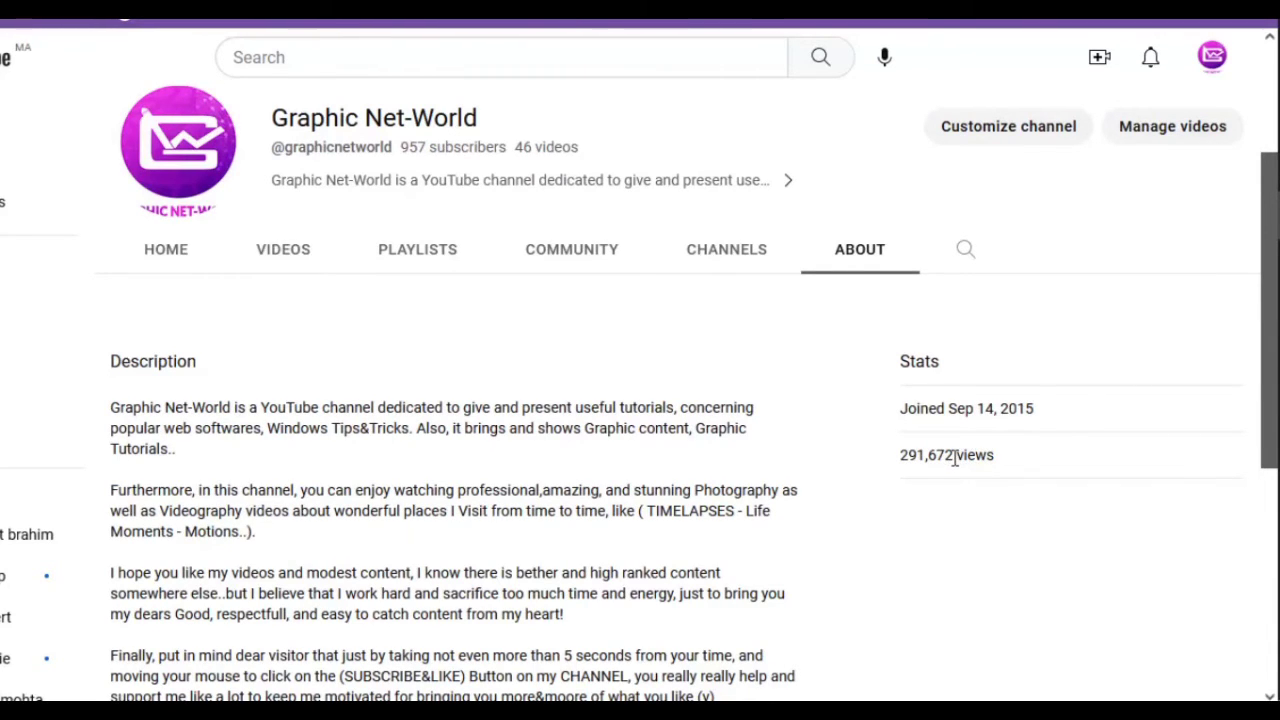
drag(1237, 490, 903, 457)
click(952, 457)
scroll(543, 380, up, 2)
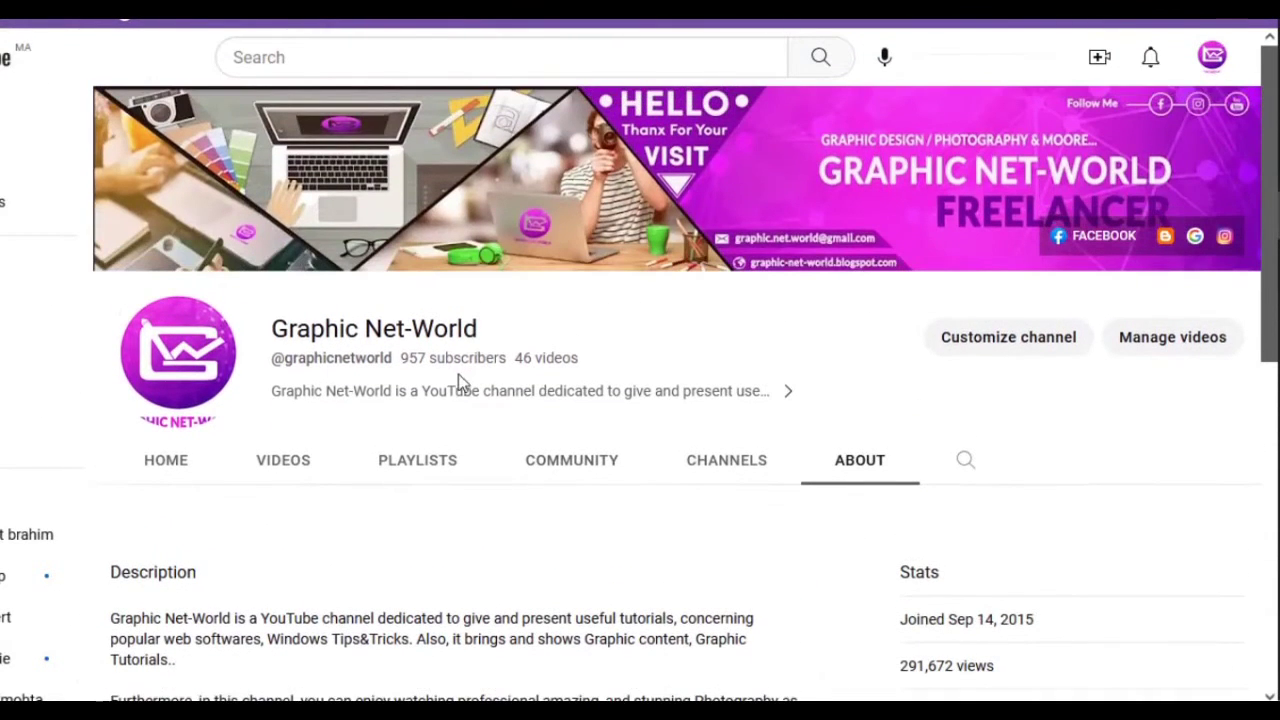
- Examine the channel's subscriber, video and total view figures
mouse_move(400, 360)
mouse_down()
mouse_move(411, 358)
mouse_move(400, 359)
mouse_up()
click(418, 362)
drag(490, 342, 272, 330)
click(414, 362)
click(433, 360)
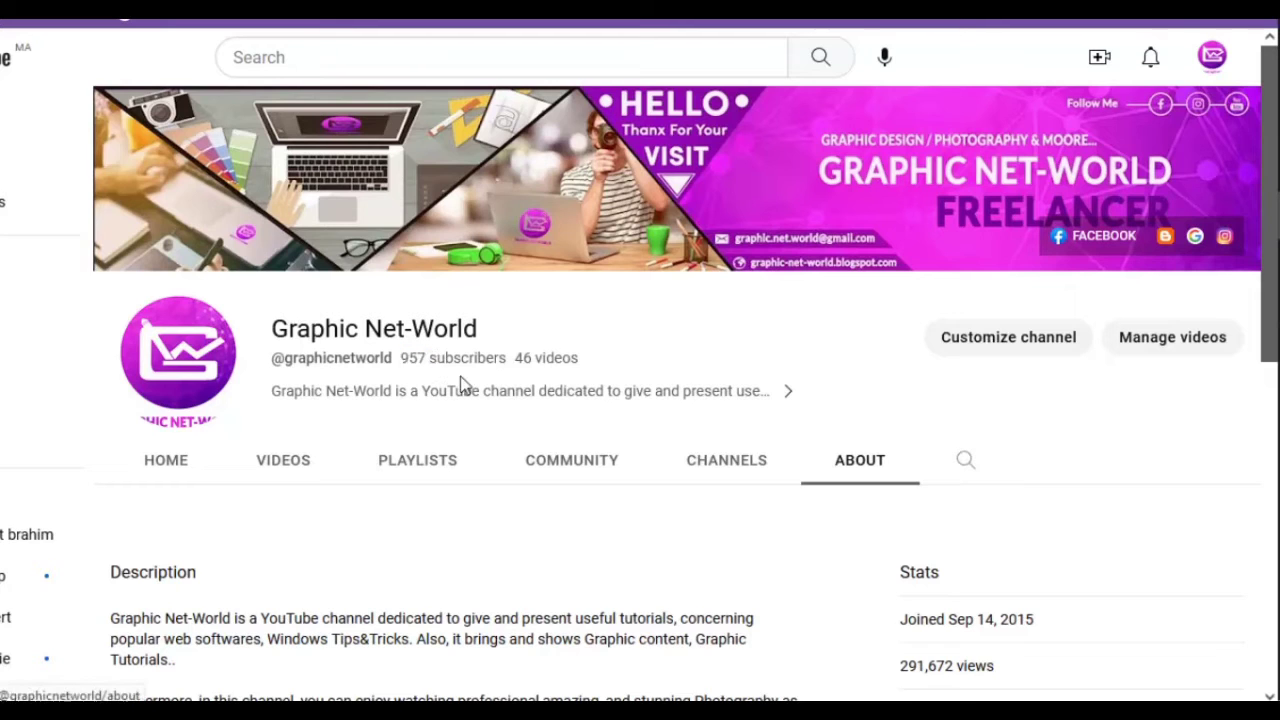
drag(433, 362, 418, 360)
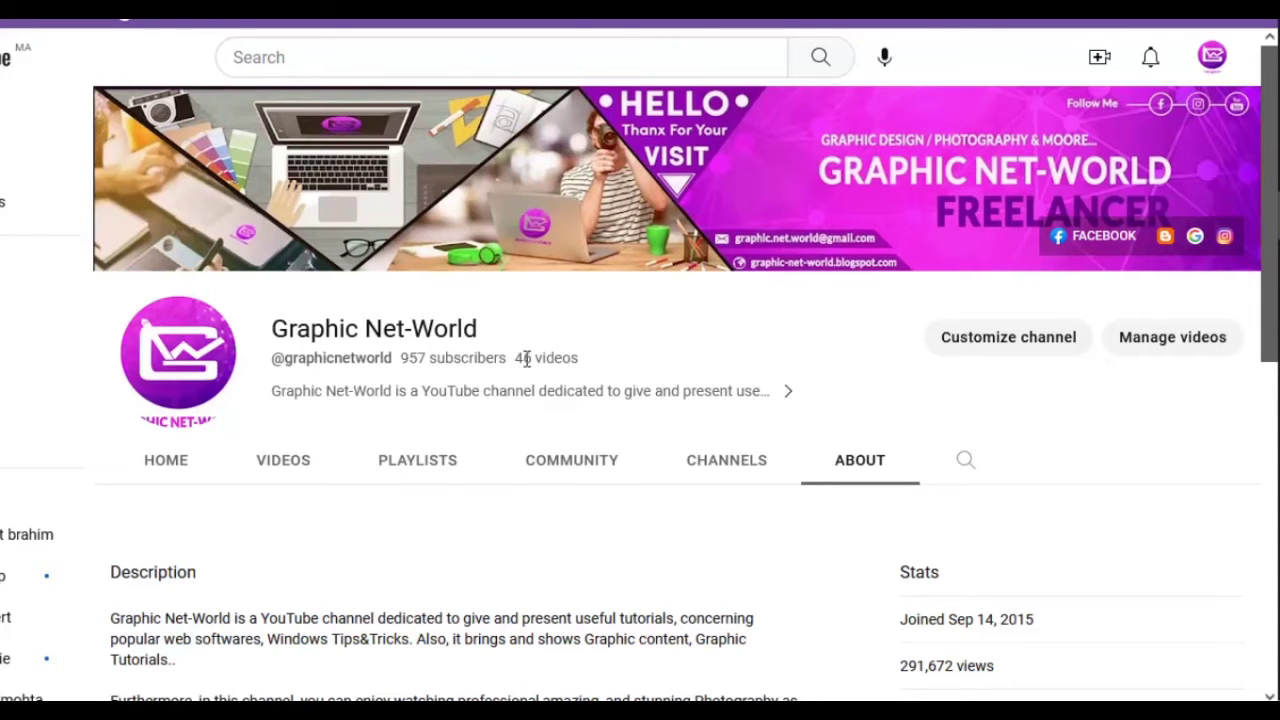
drag(903, 665, 916, 665)
click(960, 665)
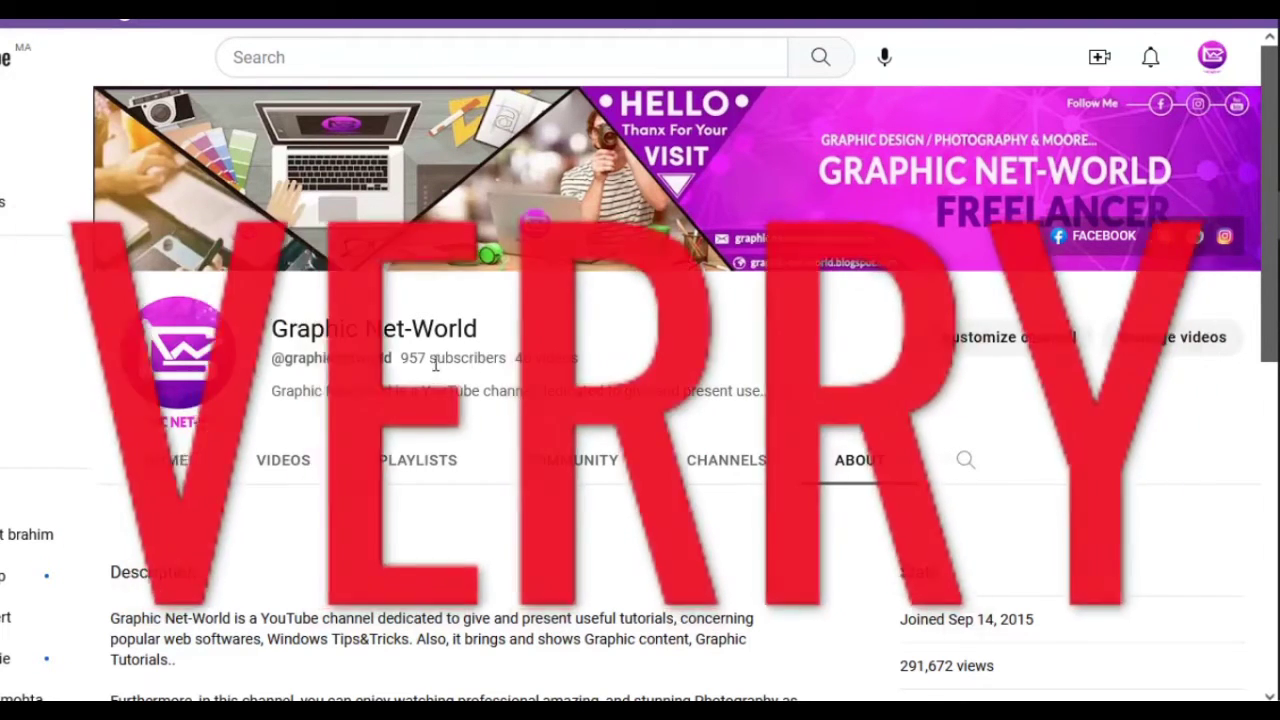
double_click(485, 357)
click(537, 369)
drag(461, 363, 426, 362)
click(465, 362)
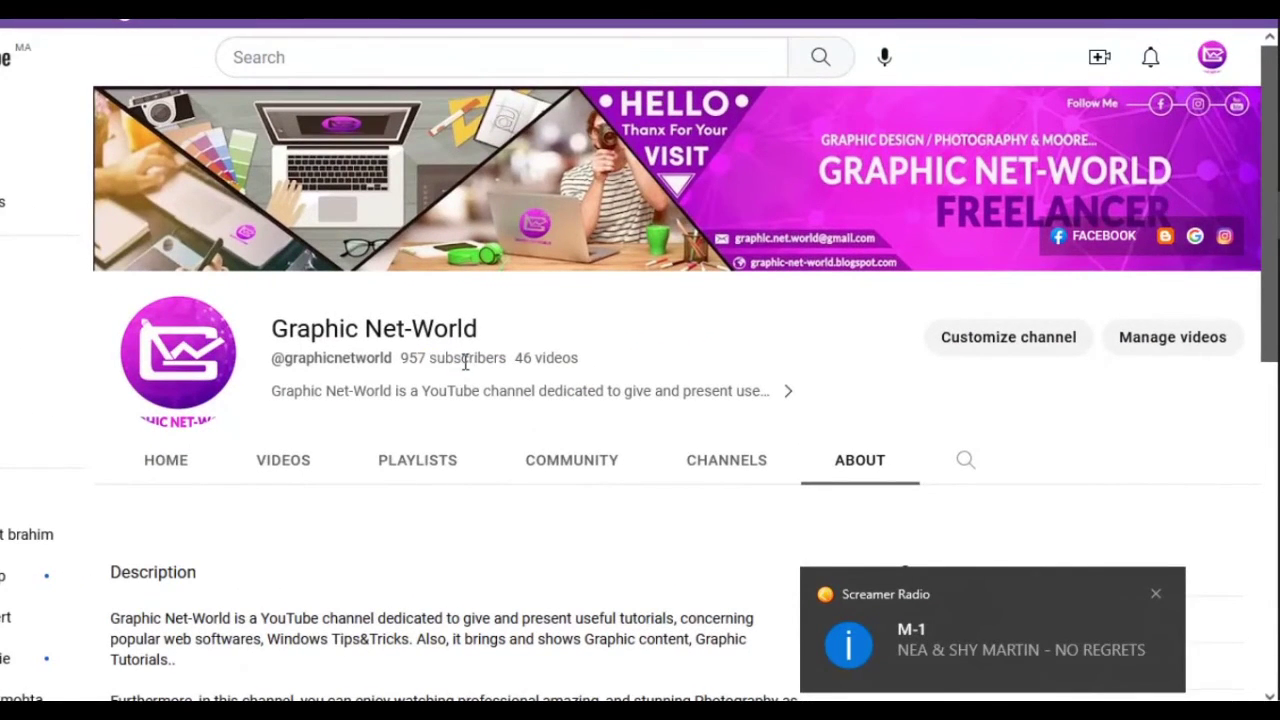
- Browse the channel's uploaded videos and home page, and return to its About page
click(1155, 596)
click(307, 462)
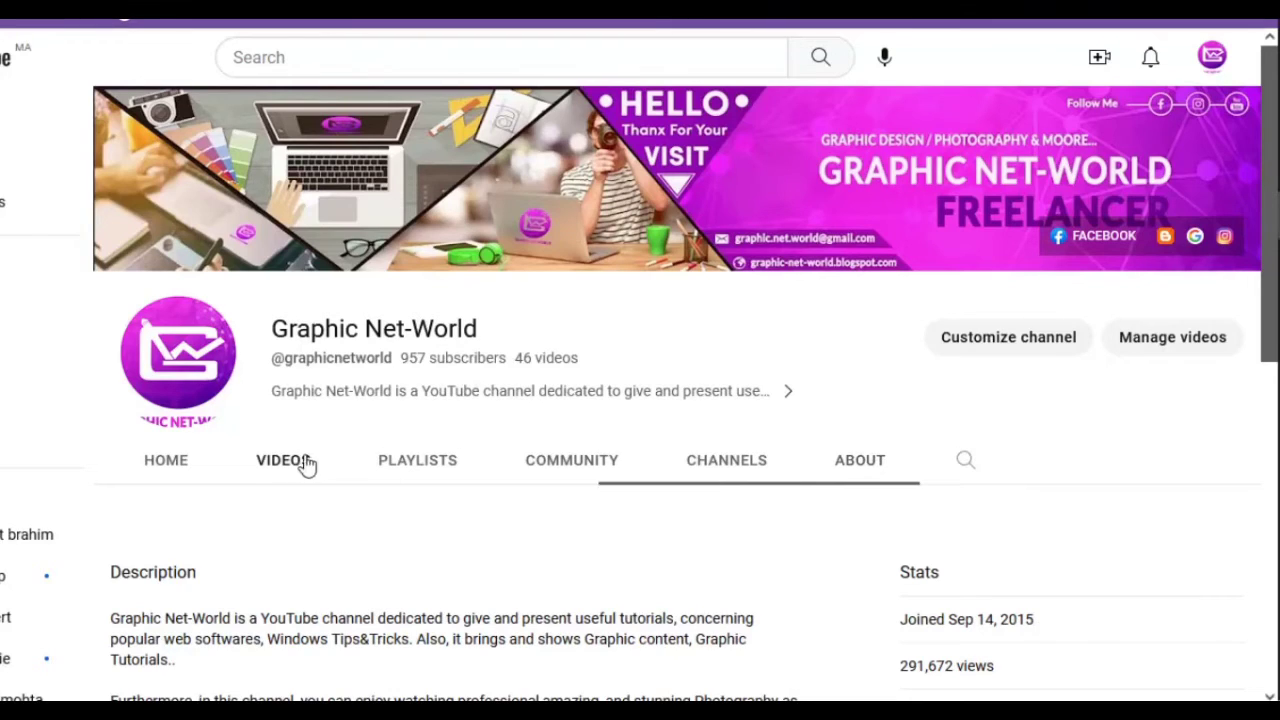
scroll(537, 349, down, 5)
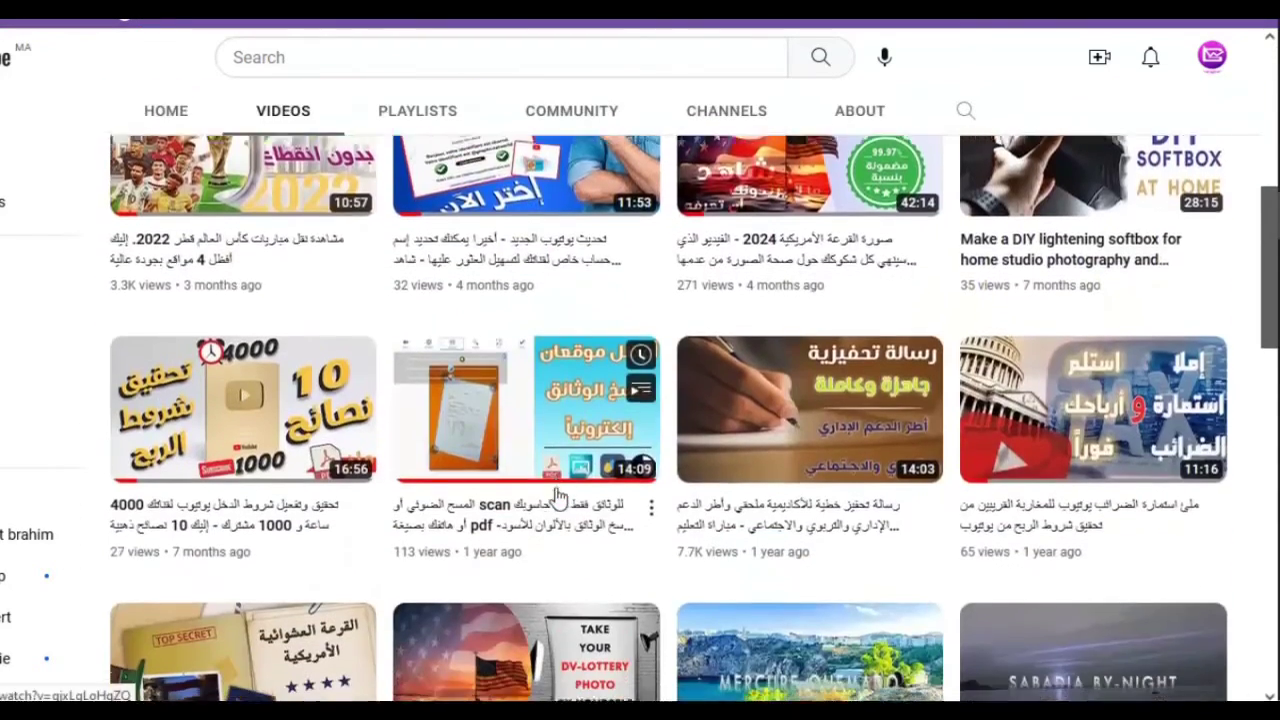
scroll(557, 497, down, 3)
scroll(594, 486, up, 8)
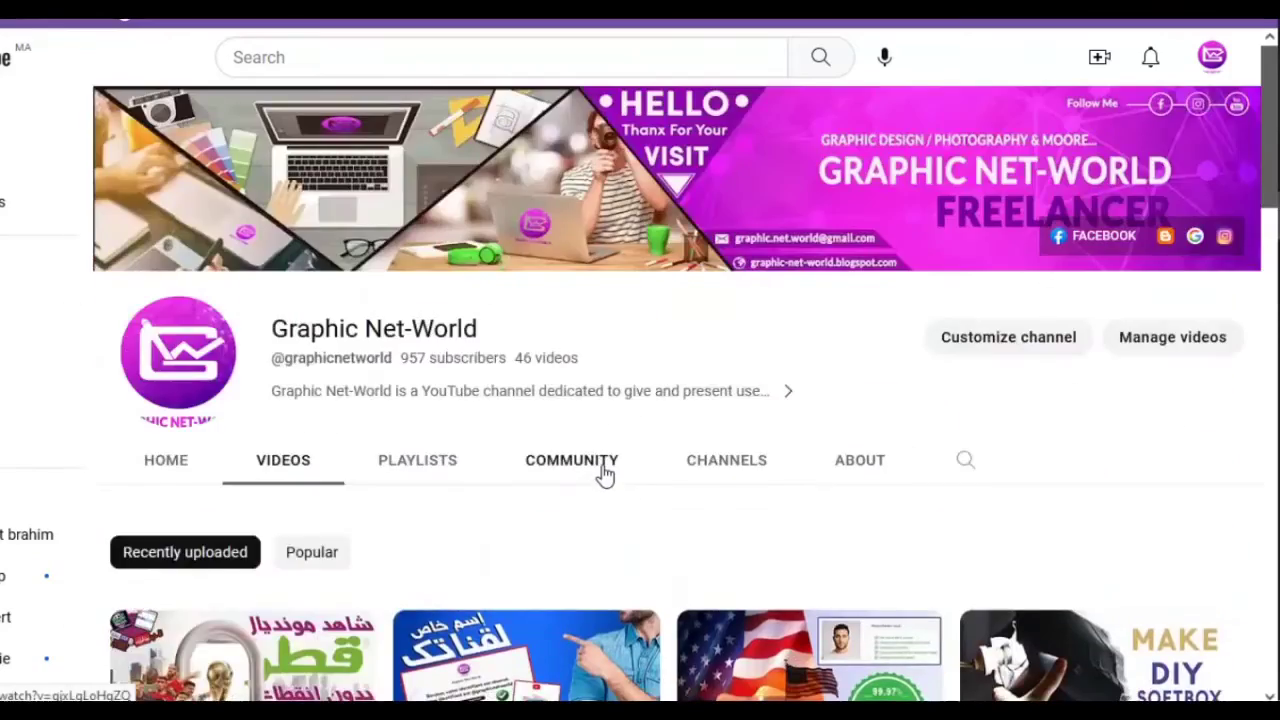
click(206, 472)
scroll(620, 410, down, 1)
scroll(600, 430, up, 1)
click(838, 463)
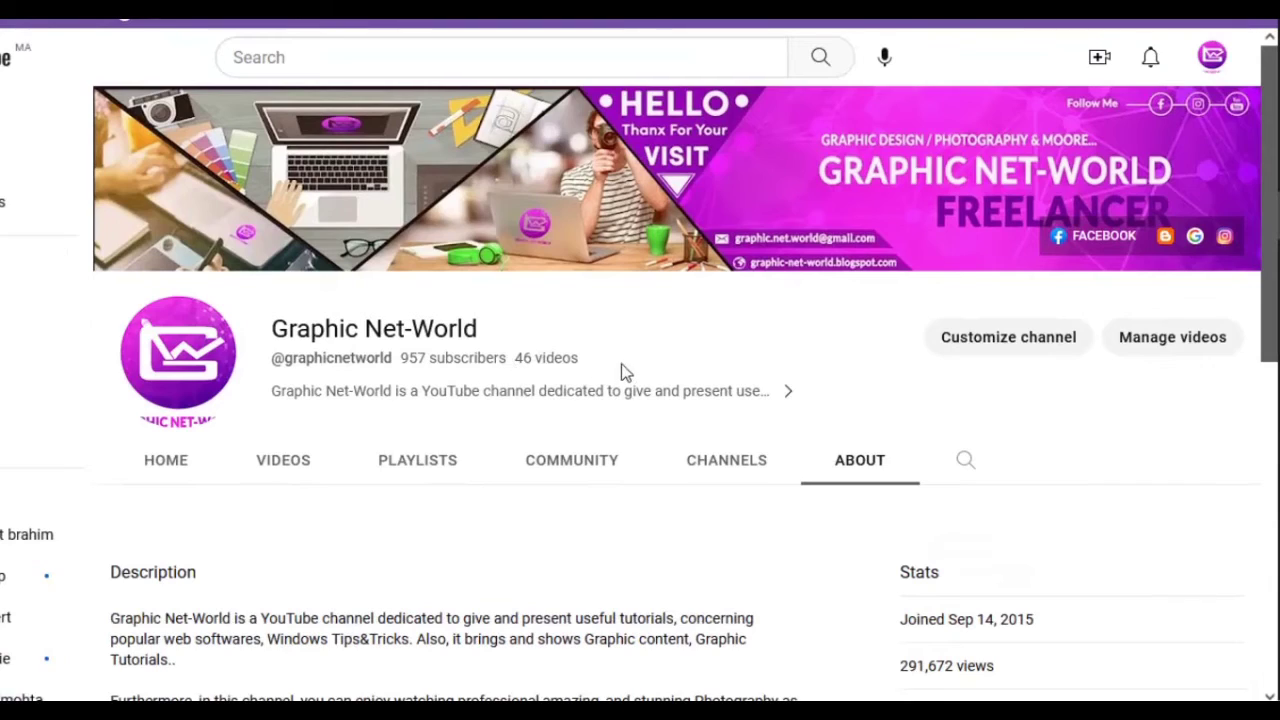
drag(508, 357, 417, 357)
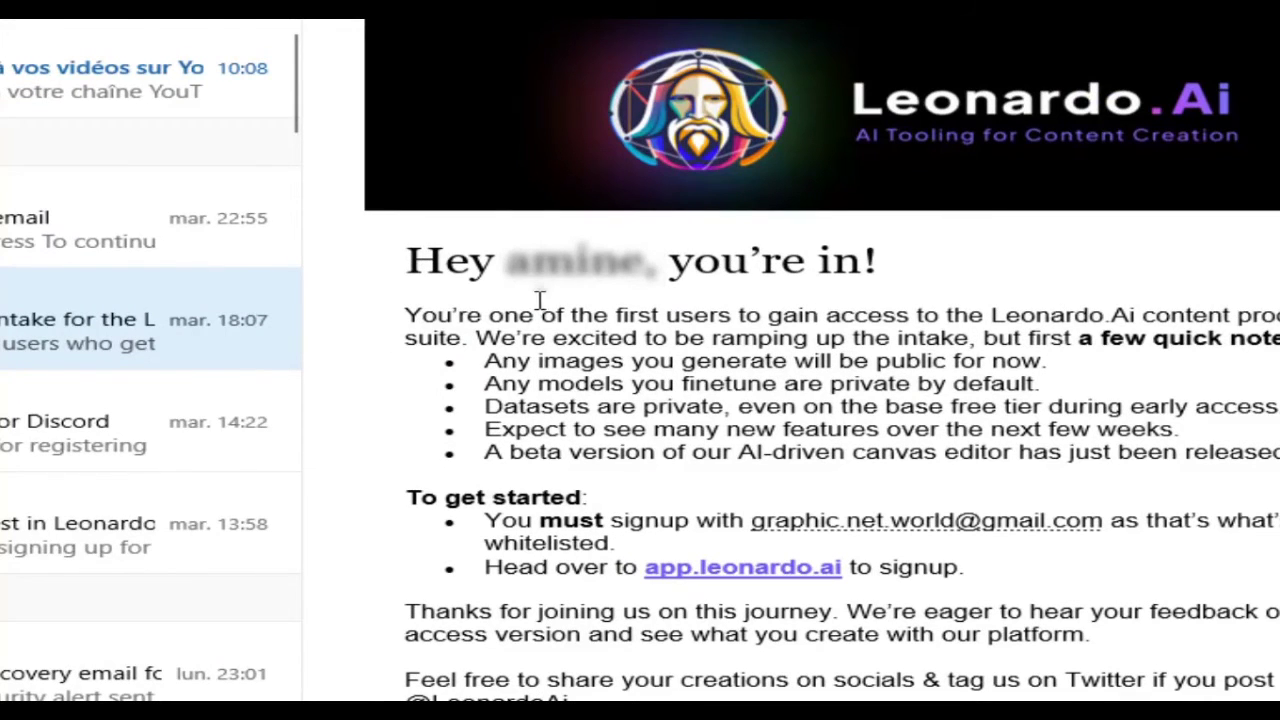
- Switch to the mail app, read the get-started instructions in the Leonardo.Ai acceptance e-mail and copy its app.leonardo.ai link
scroll(566, 310, down, 3)
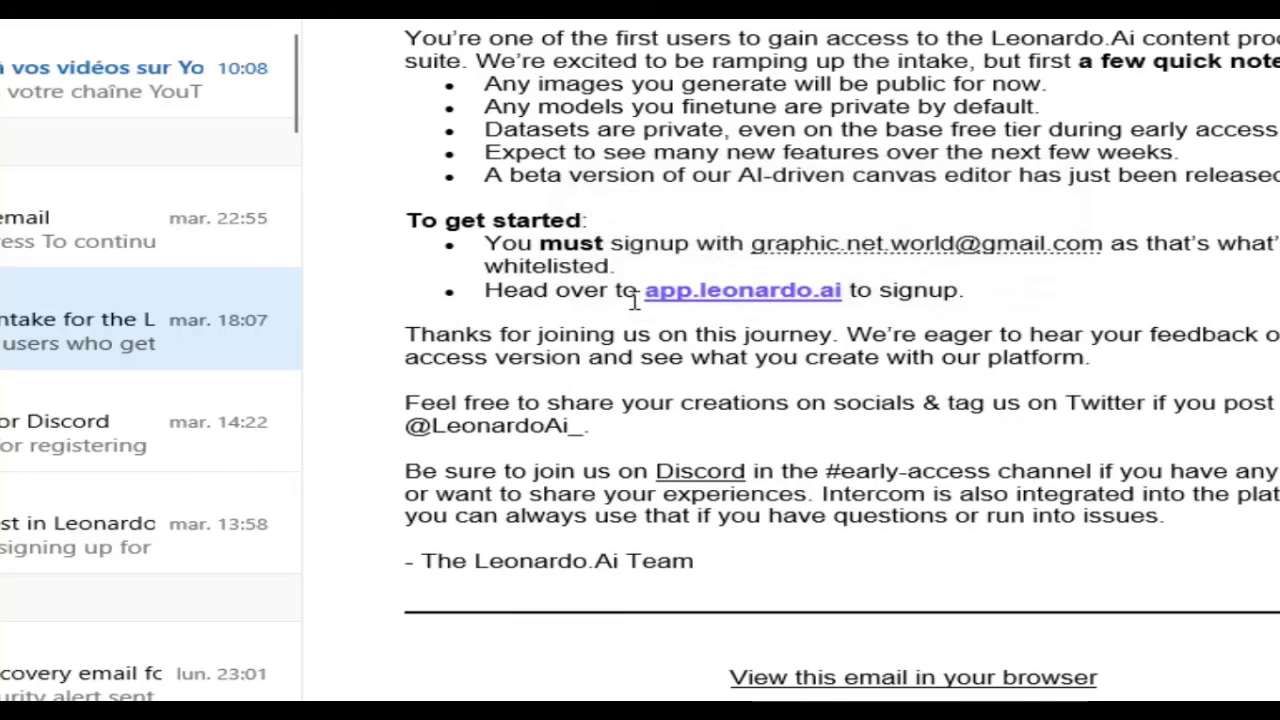
drag(849, 289, 700, 316)
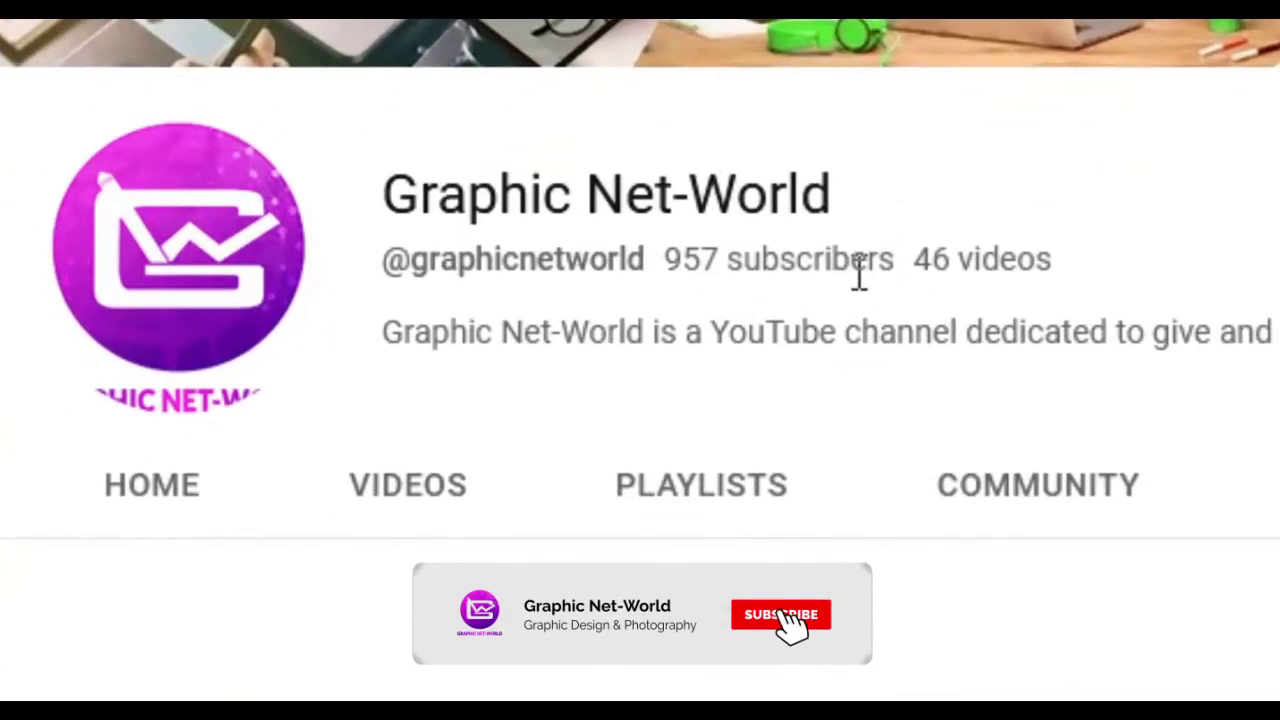
drag(879, 262, 788, 262)
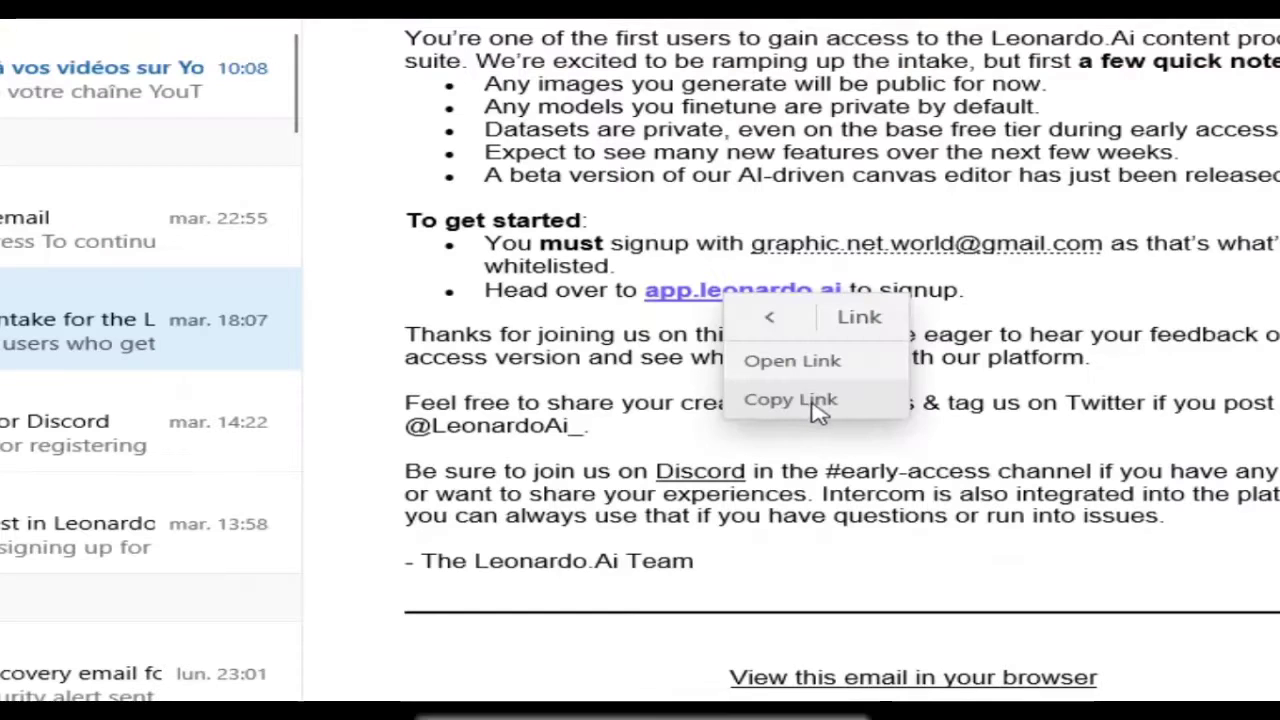
click(790, 320)
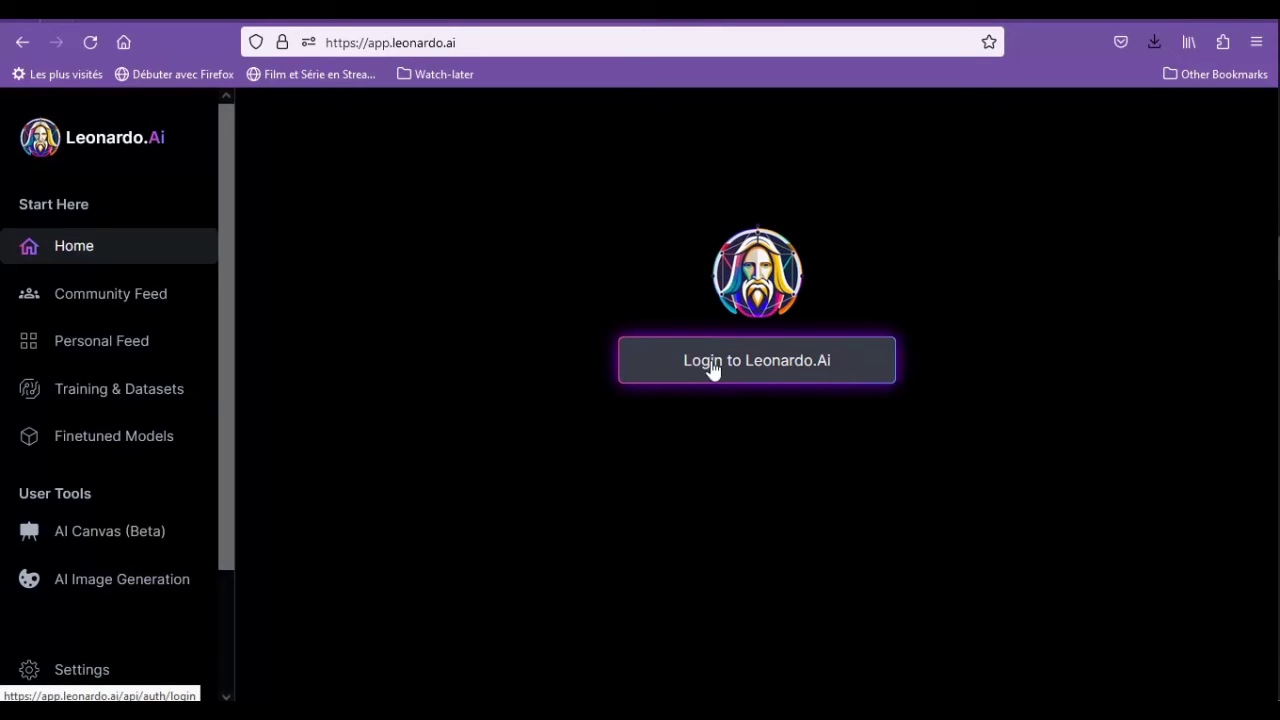
- Open the login page at app.leonardo.ai and switch to signing up for a new account
click(791, 369)
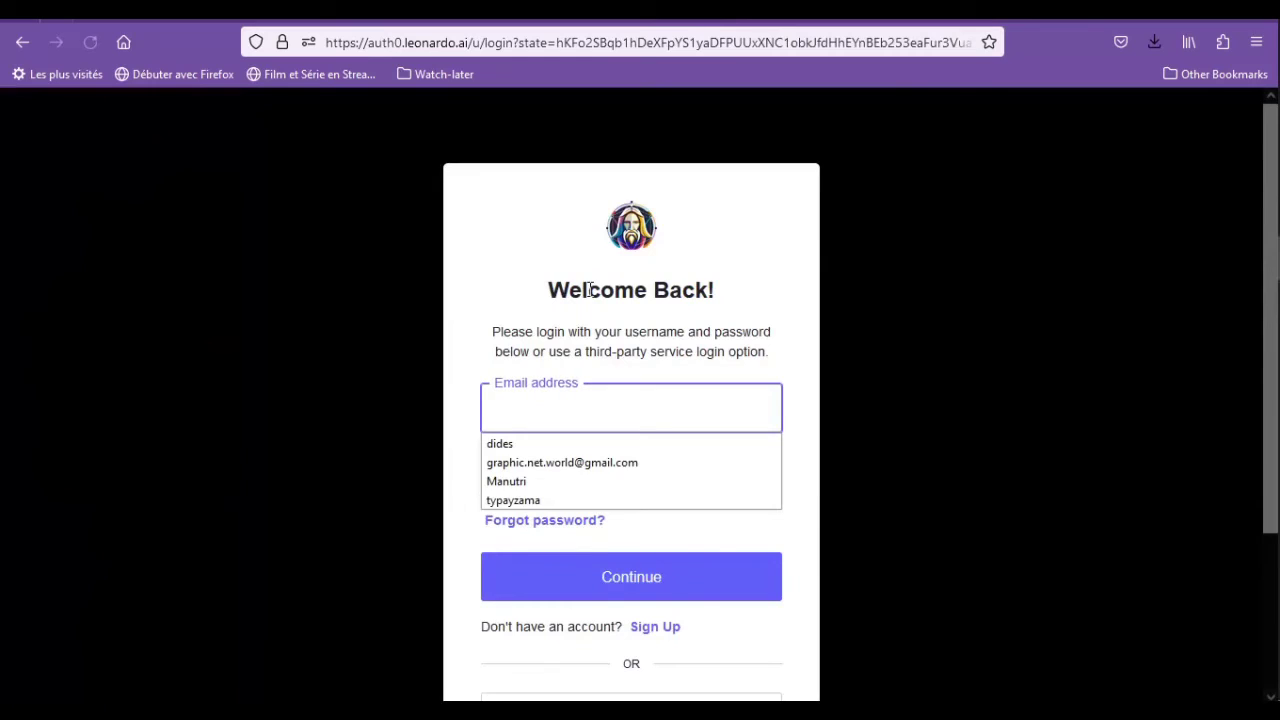
drag(688, 551, 628, 551)
click(688, 571)
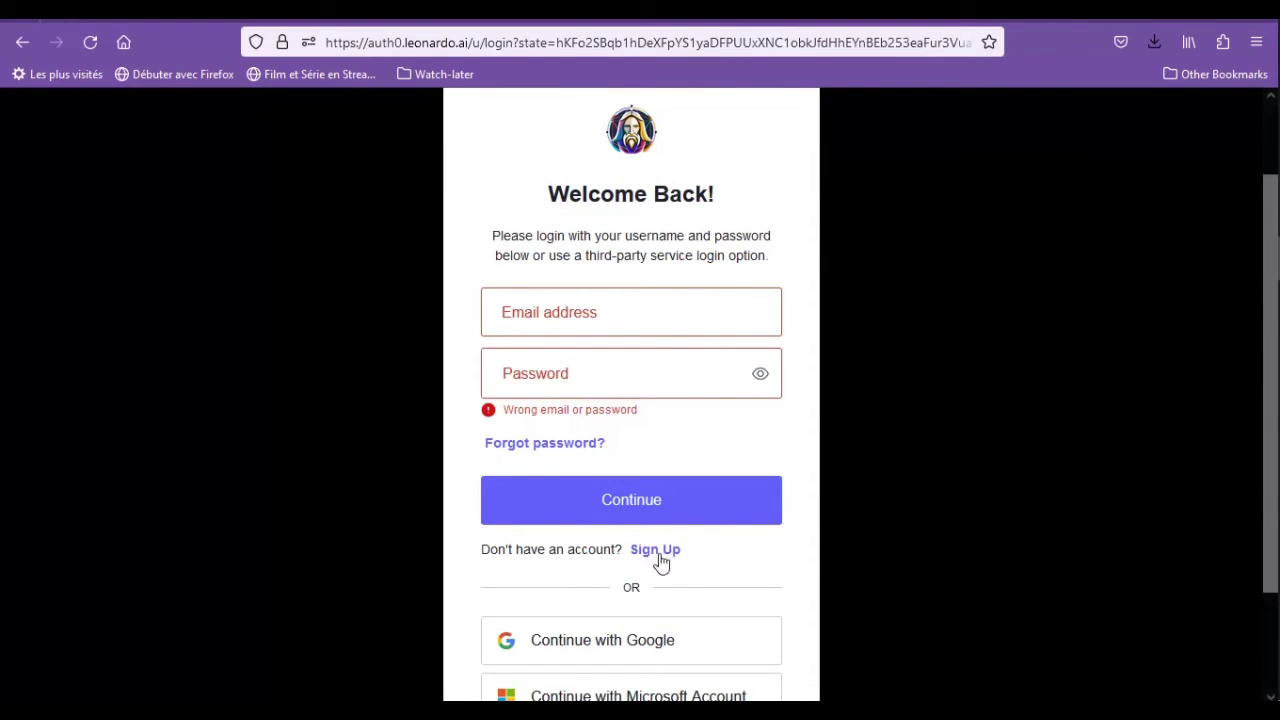
click(669, 558)
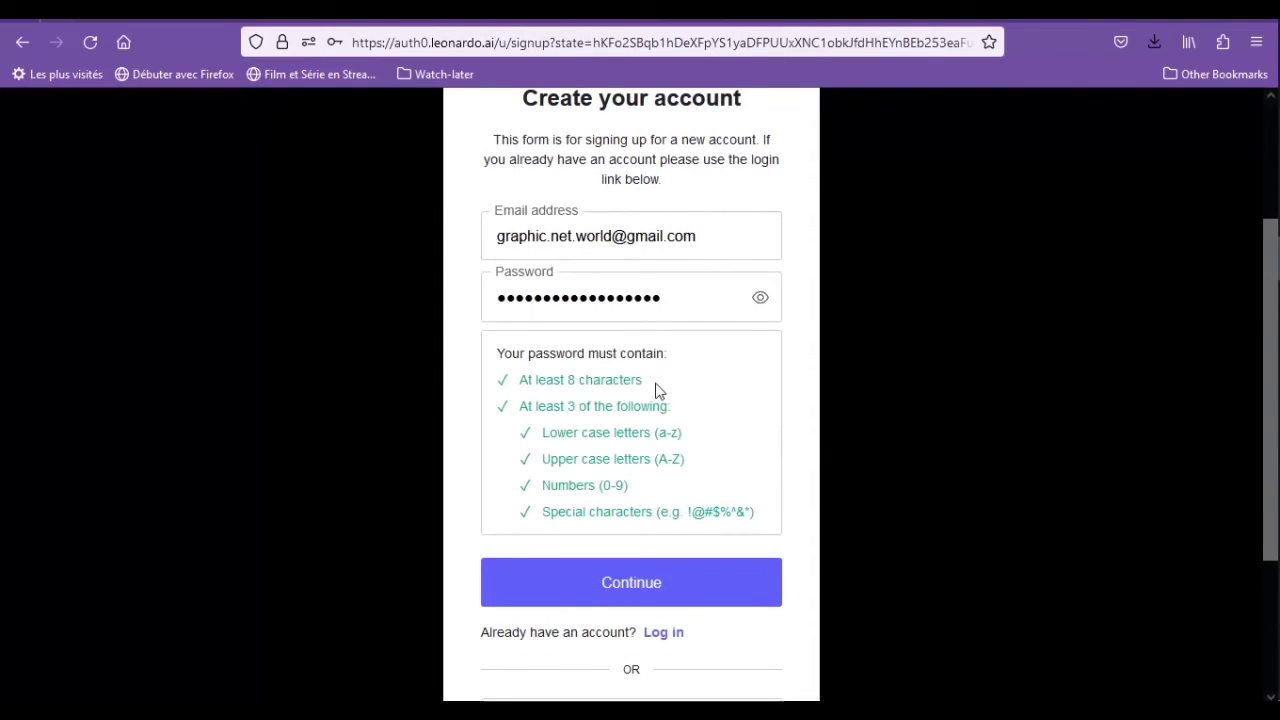
- Create the Leonardo.Ai account with the whitelisted e-mail address and an account password, and decline saving the login in the browser
drag(654, 391, 558, 488)
click(726, 455)
scroll(798, 412, down, 2)
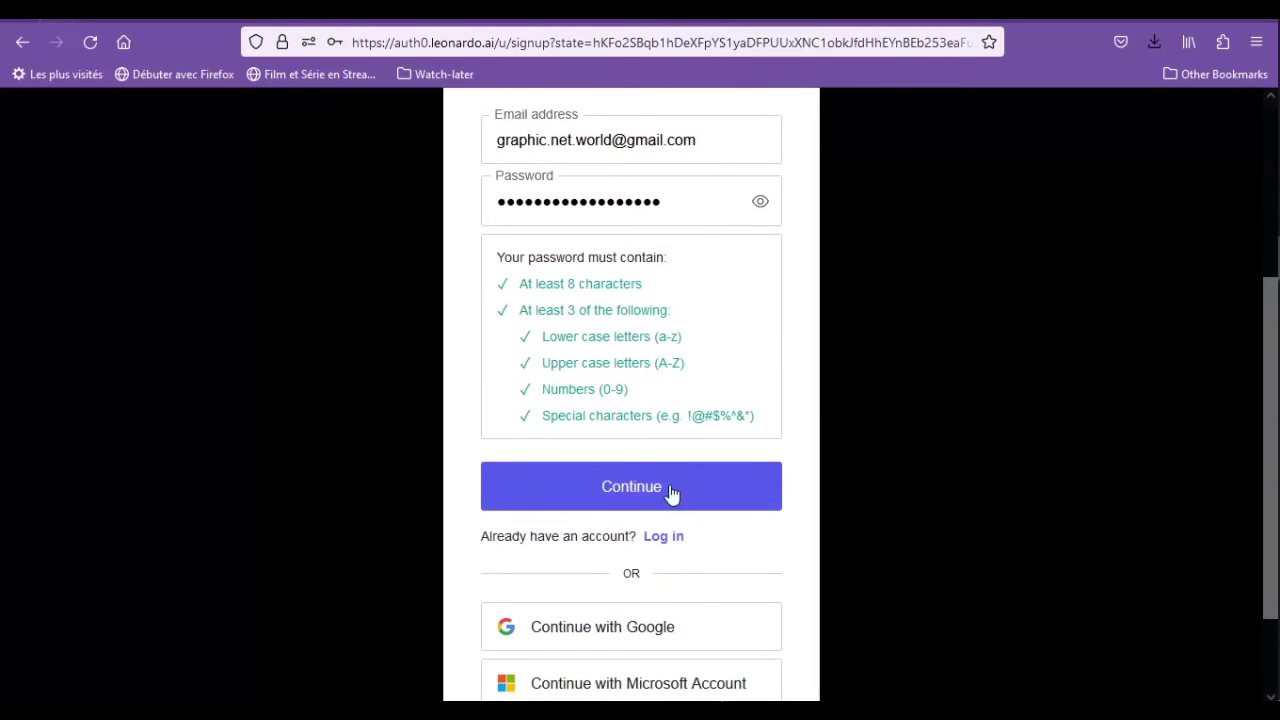
click(643, 490)
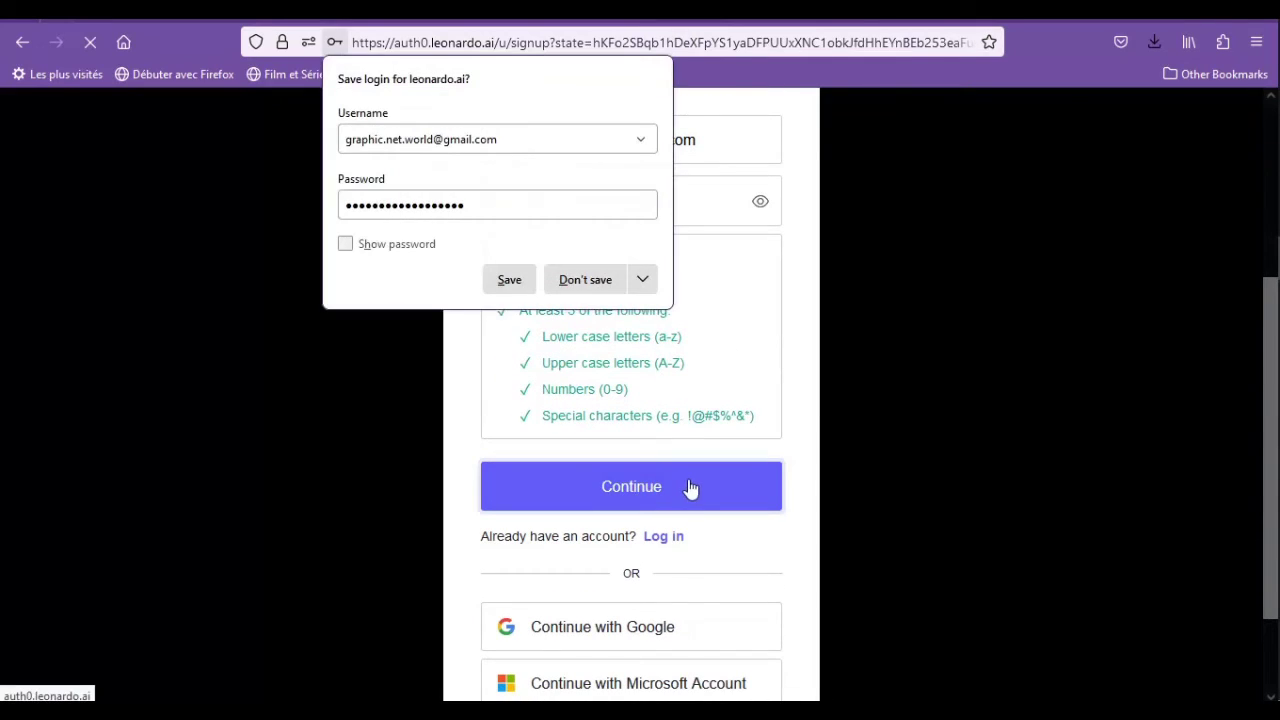
click(585, 289)
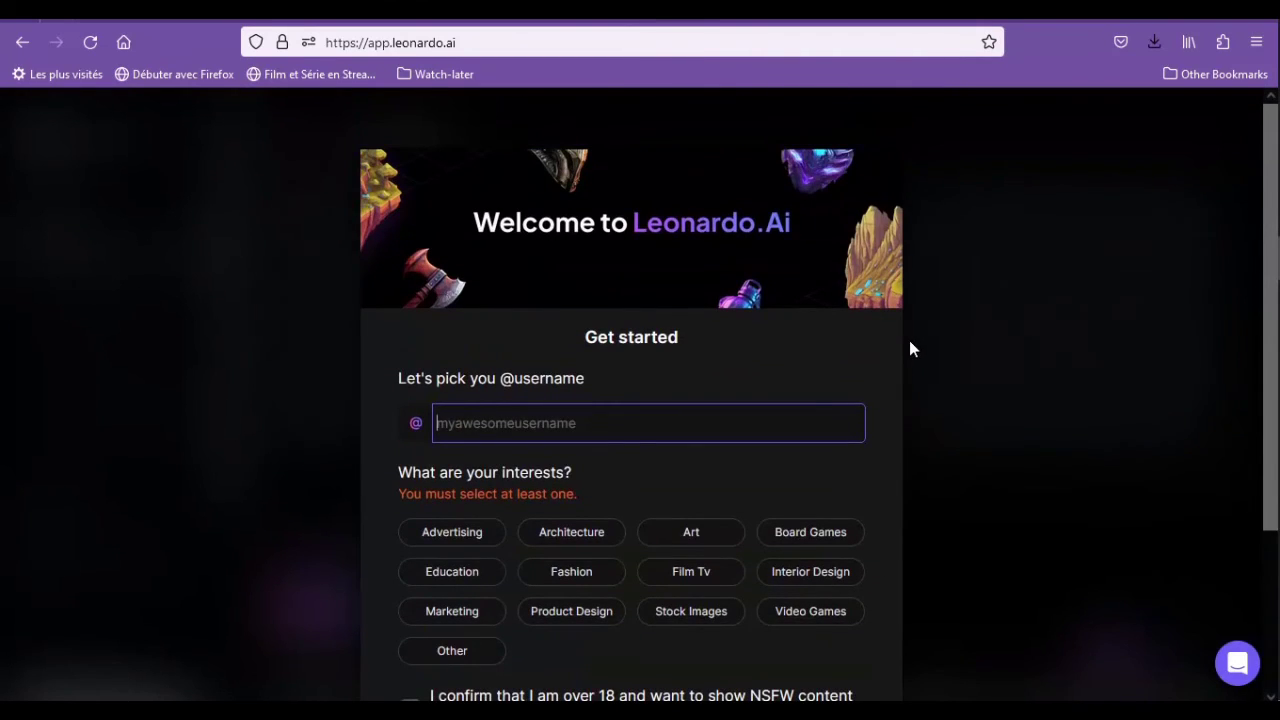
- Enter a username, select every interest except Board Games, Fashion and Other, and turn on the over-18 NSFW content option
scroll(909, 340, down, 2)
scroll(901, 337, up, 2)
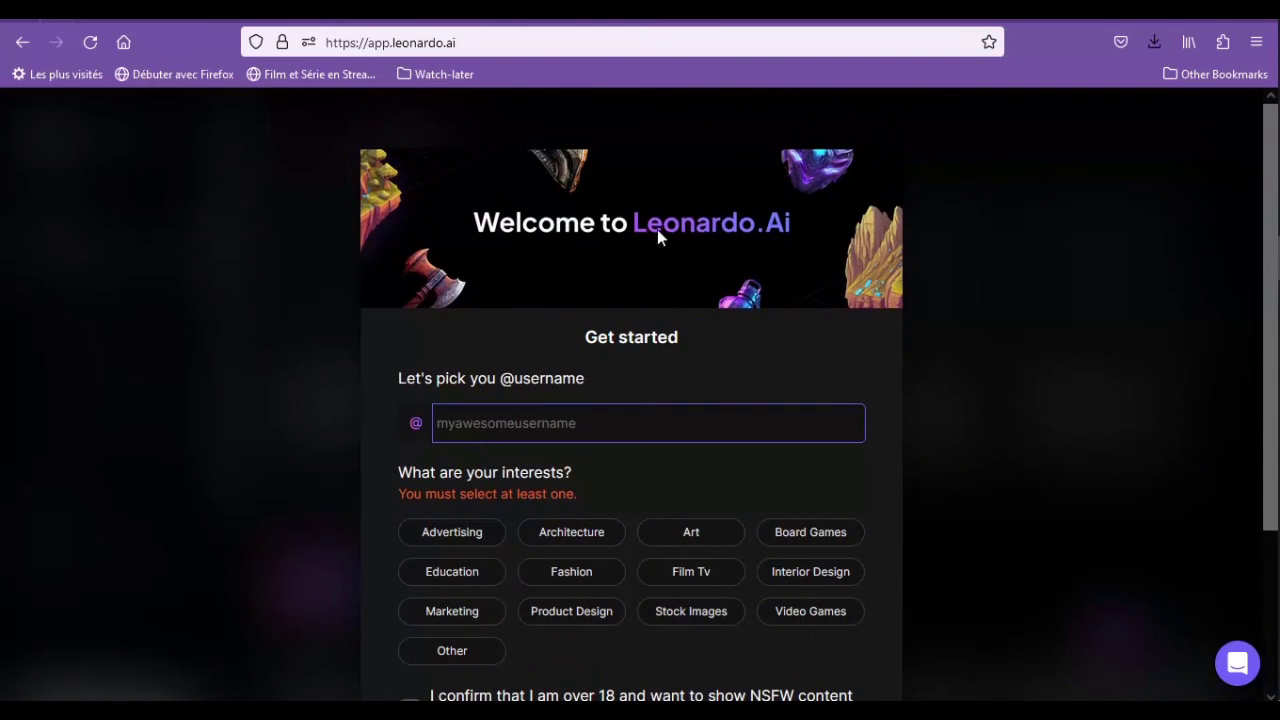
click(638, 360)
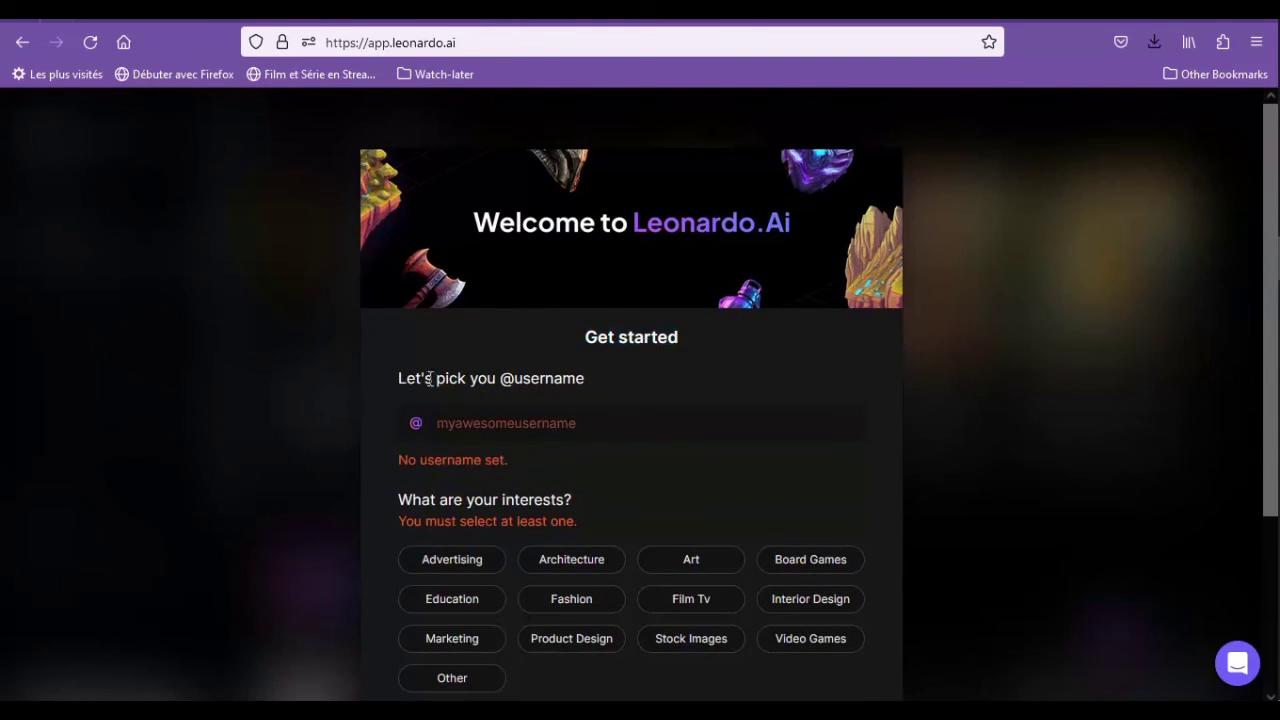
scroll(577, 357, down, 2)
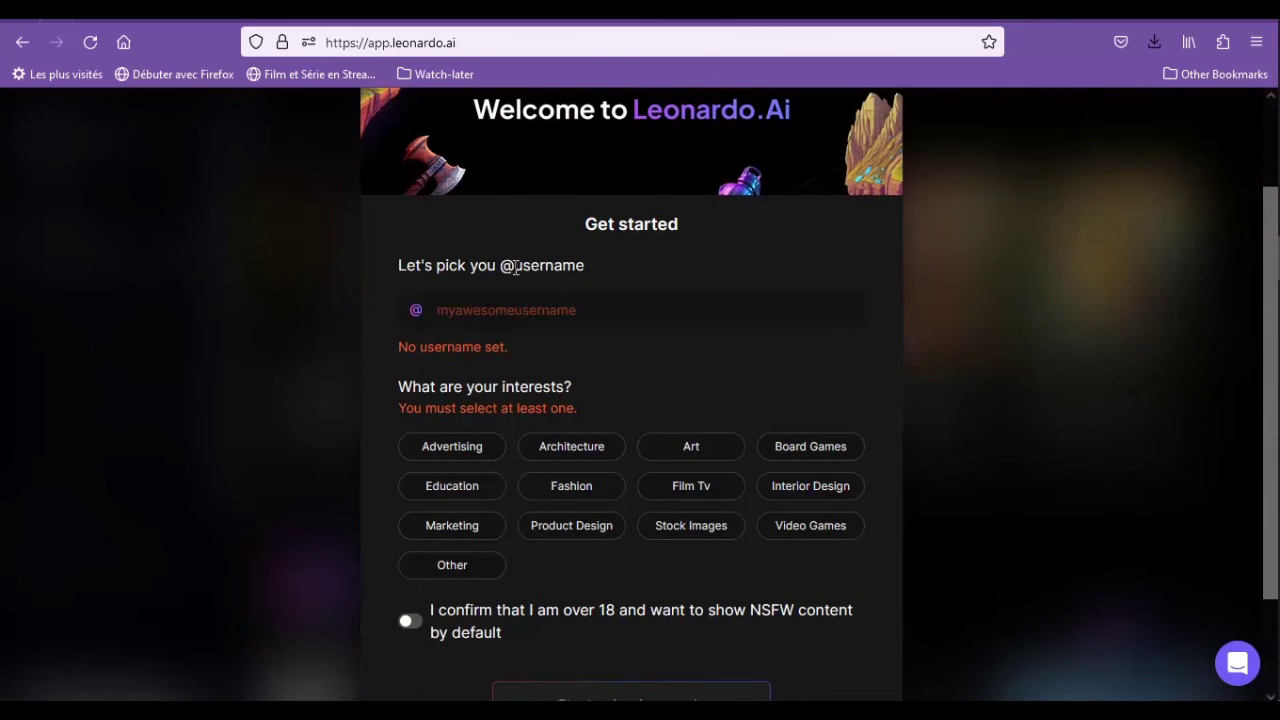
scroll(629, 325, down, 2)
scroll(629, 323, up, 2)
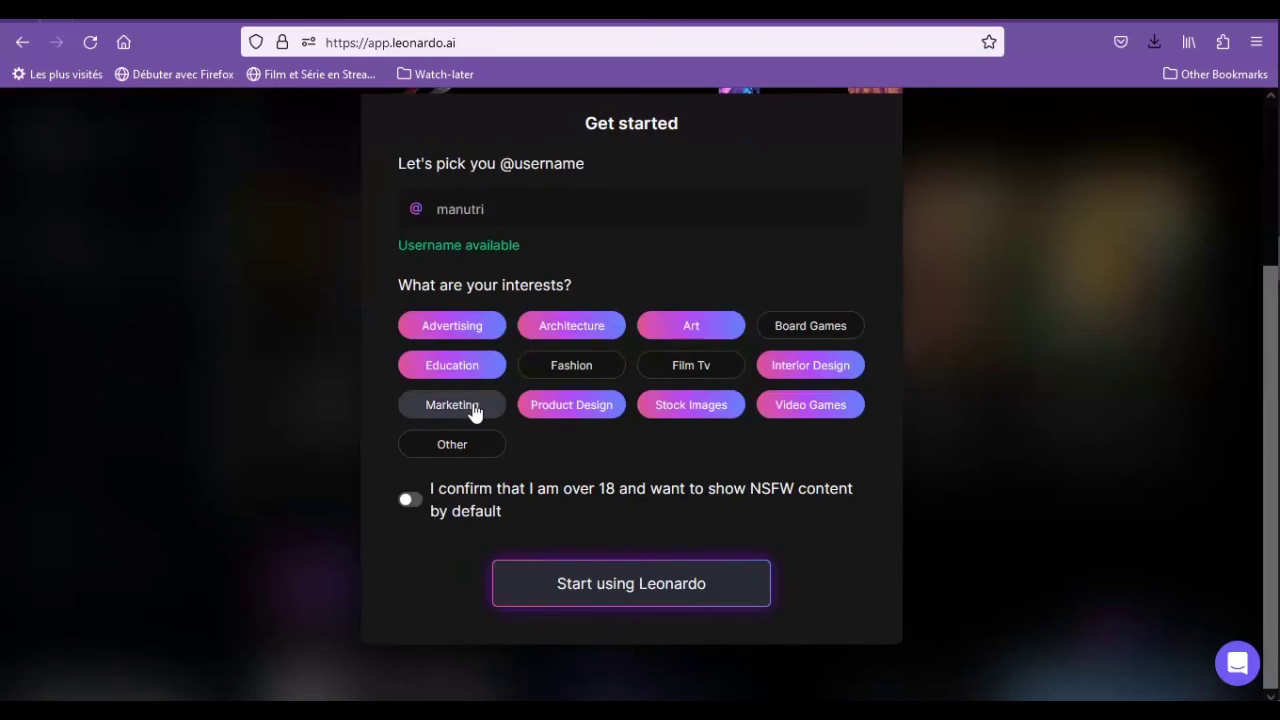
click(480, 410)
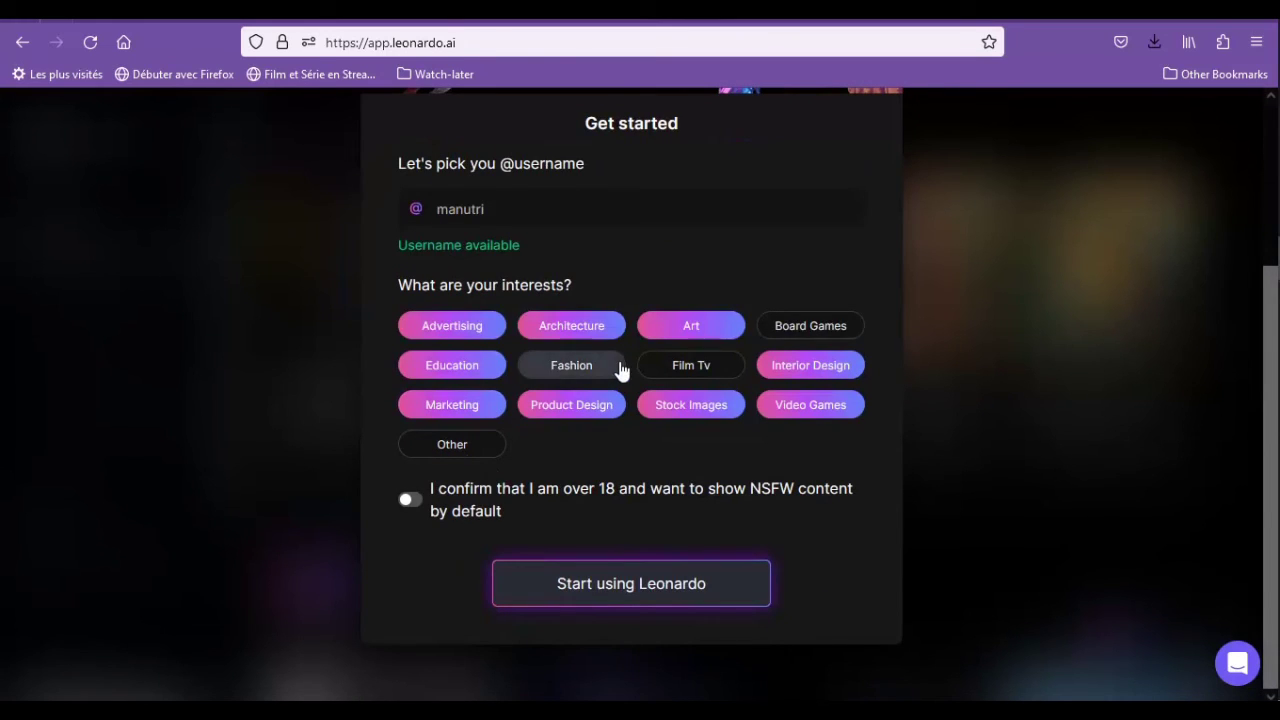
click(690, 368)
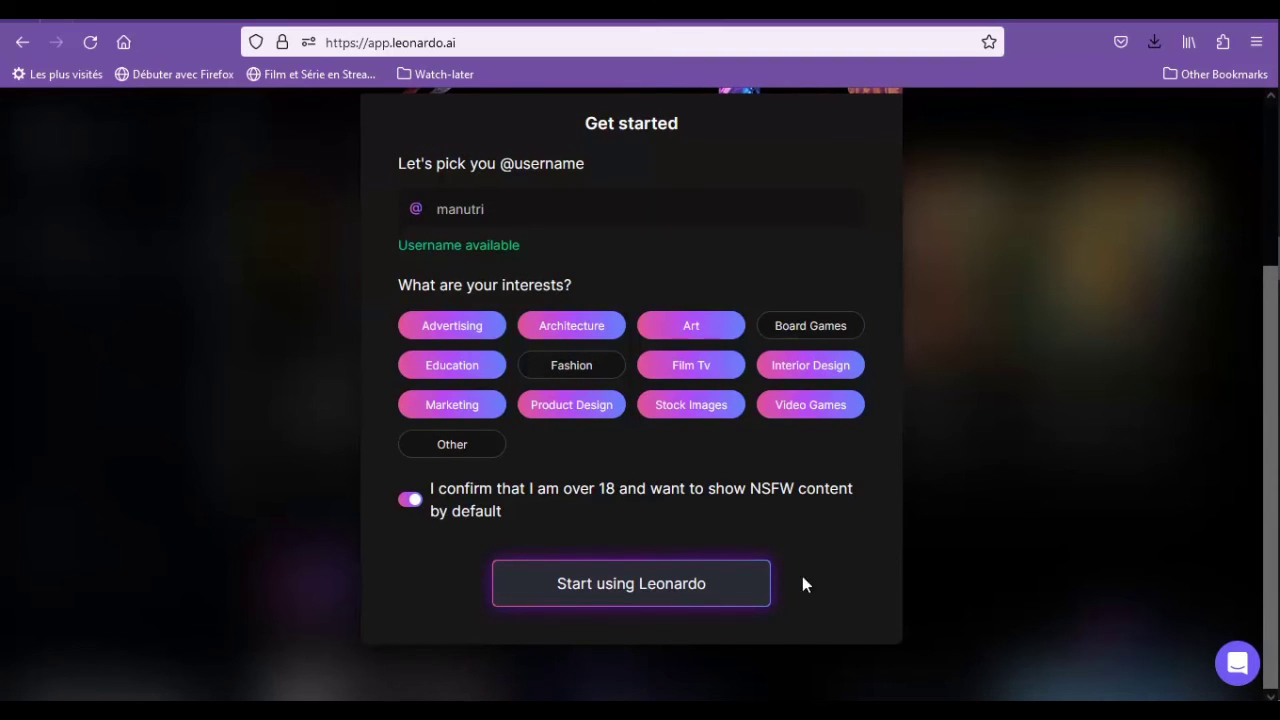
- Submit the completed profile form to start using Leonardo.Ai and enter its home page
click(644, 591)
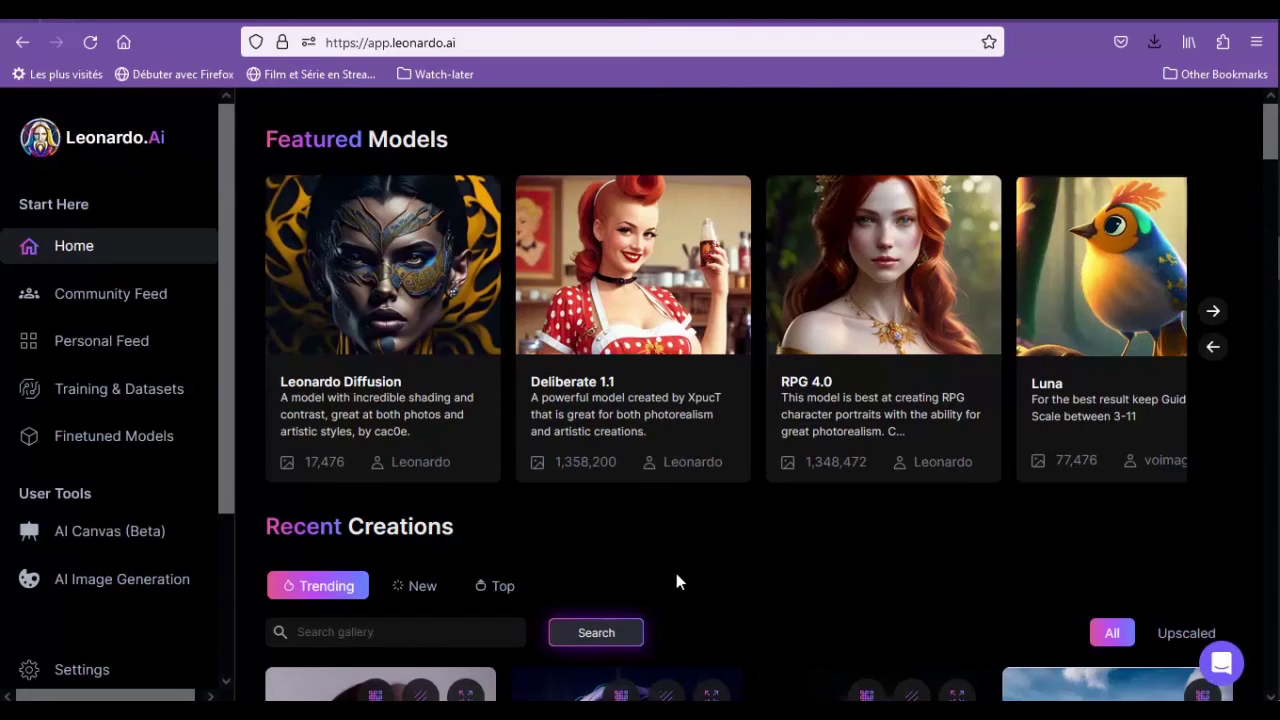
scroll(715, 500, down, 1)
scroll(705, 470, up, 1)
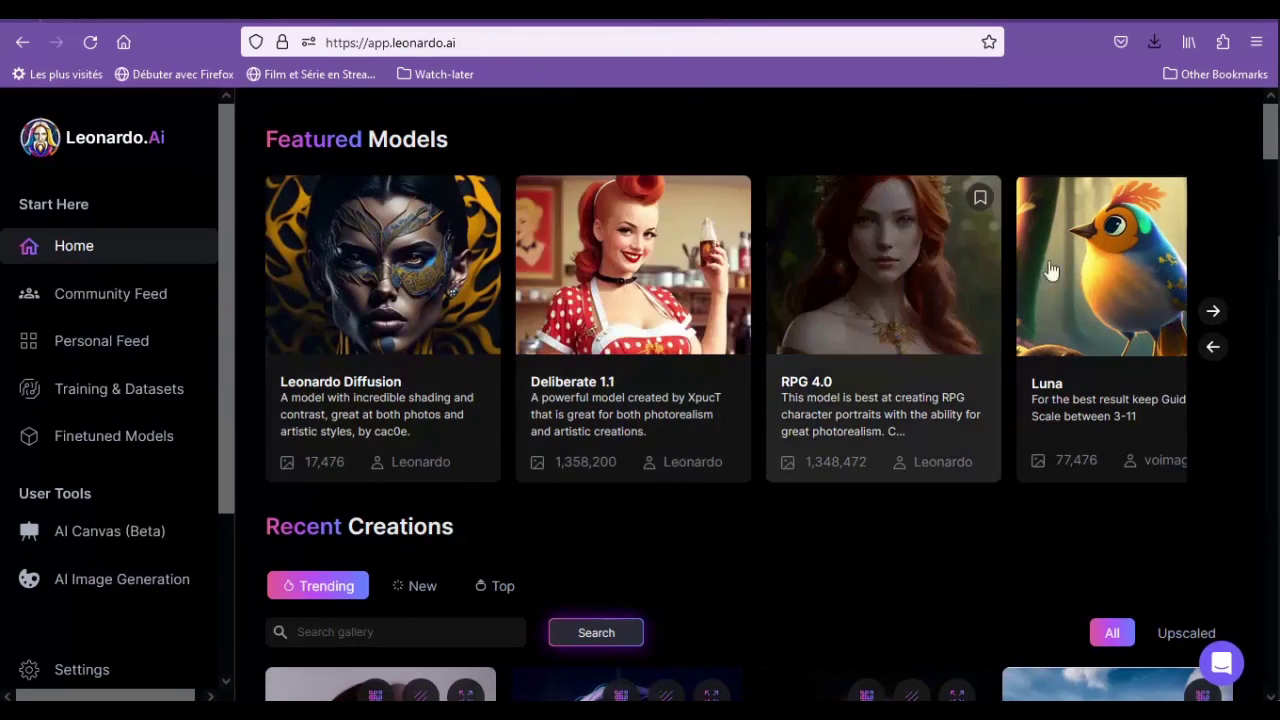
- Browse the Featured Models in both directions and look through the trending Recent Creations on the home page
click(1213, 311)
click(1213, 311)
click(1213, 346)
click(1213, 346)
scroll(540, 340, down, 2)
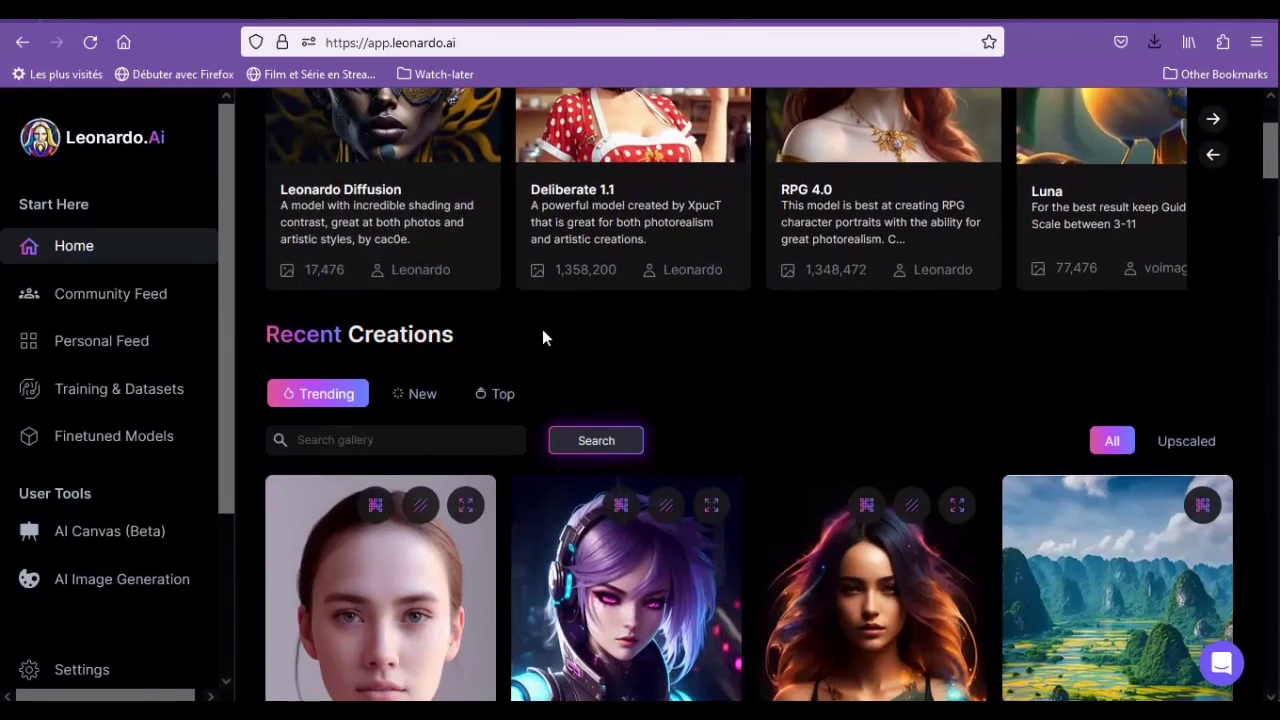
scroll(597, 322, down, 1)
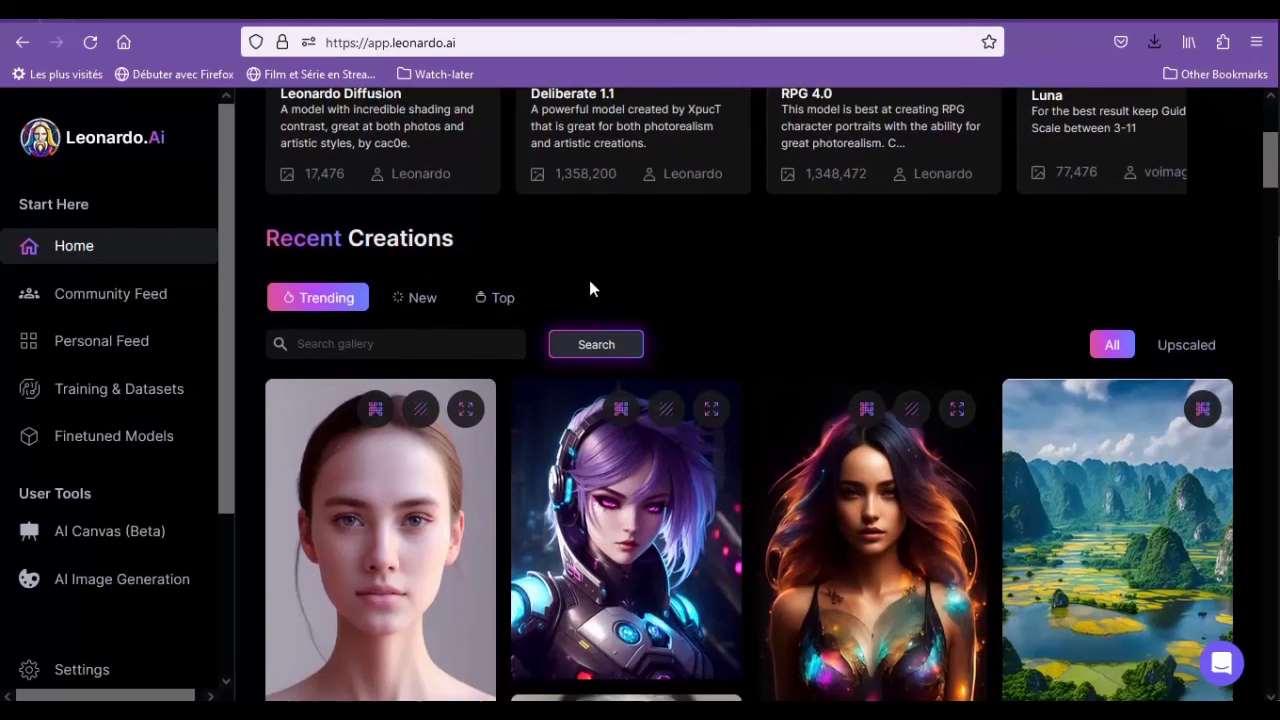
scroll(150, 300, down, 1)
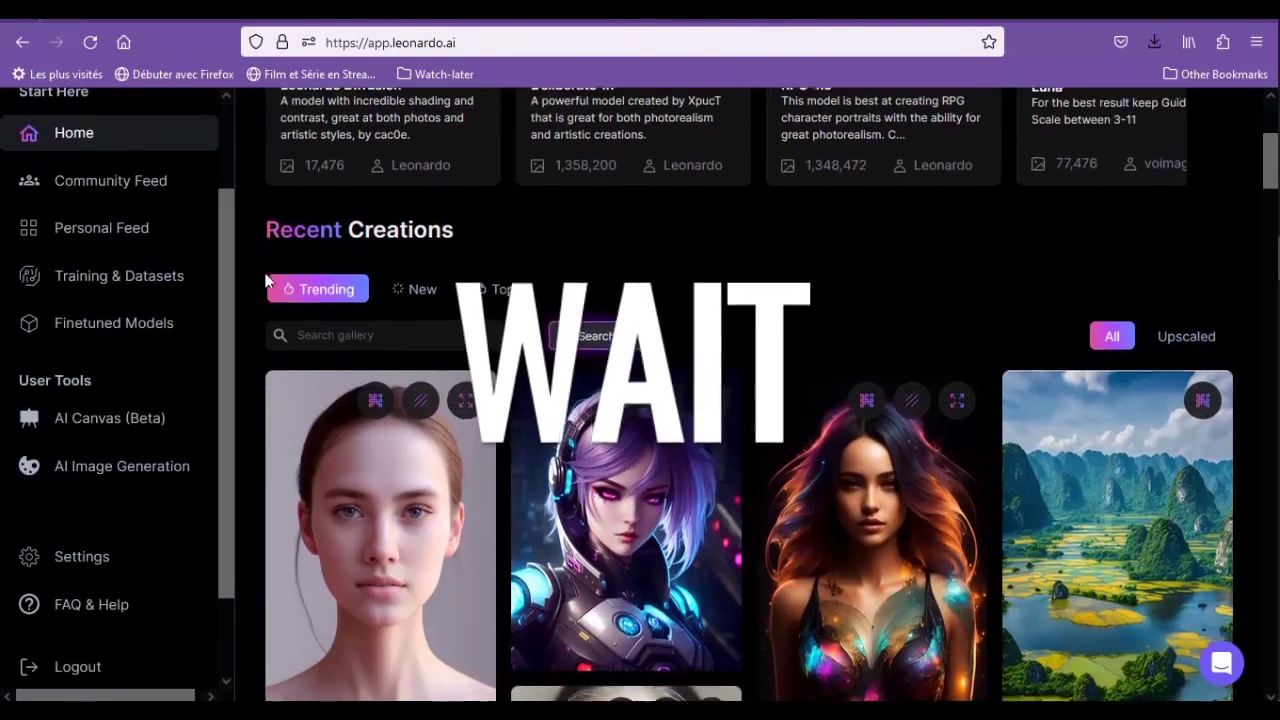
scroll(266, 287, down, 1)
scroll(266, 287, down, 2)
scroll(1070, 355, down, 1)
scroll(1068, 362, down, 10)
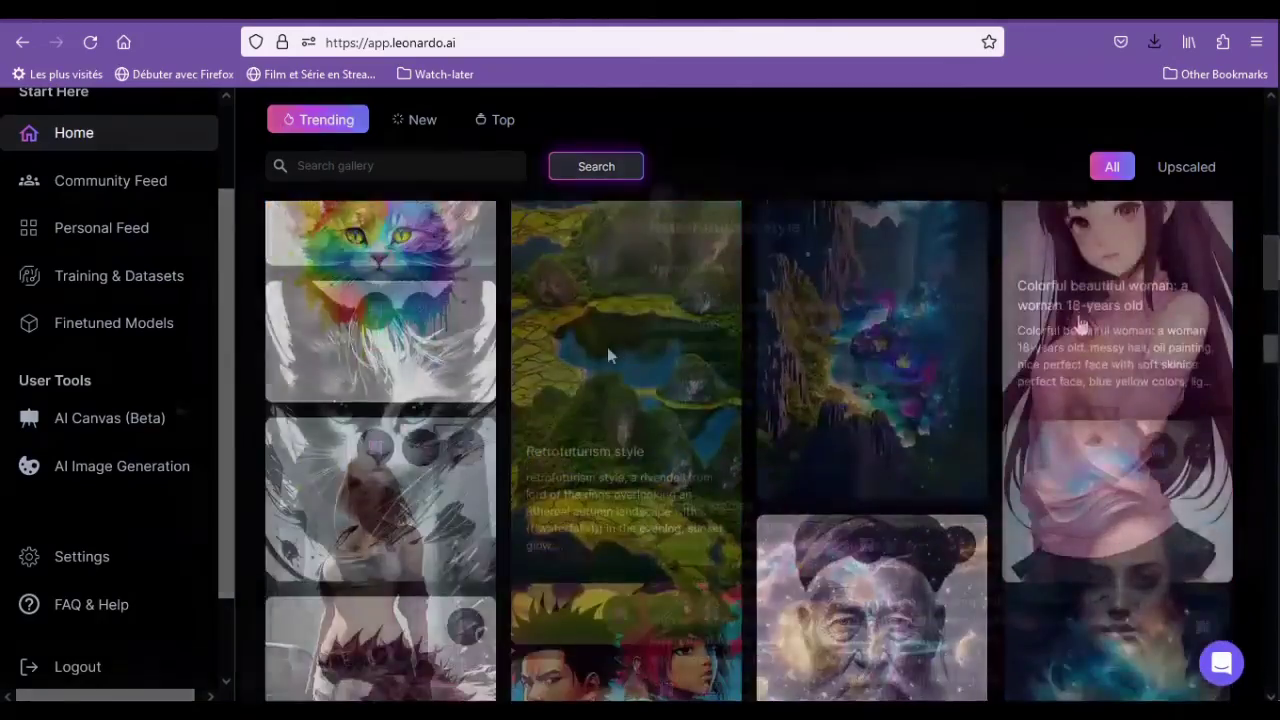
- Open the "Retrofuturism style" creation, examine its prompts, generation settings and related images, and close it
click(607, 347)
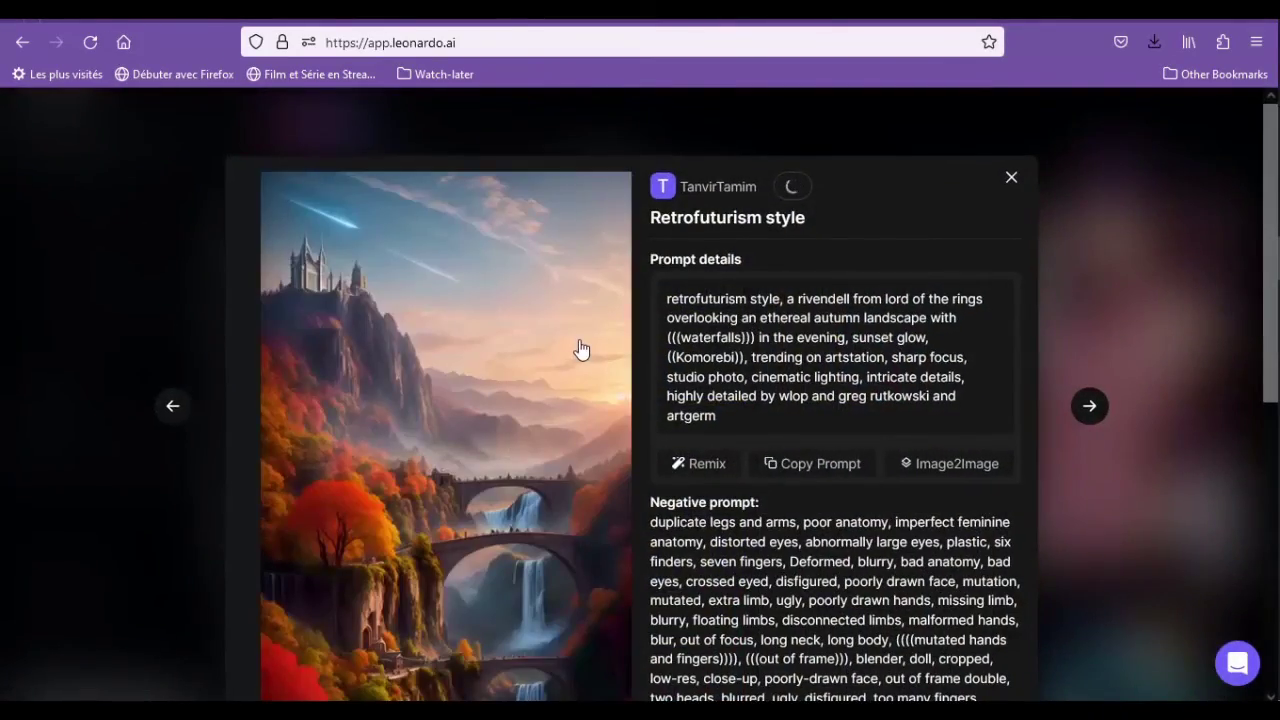
scroll(575, 350, down, 4)
scroll(510, 452, up, 2)
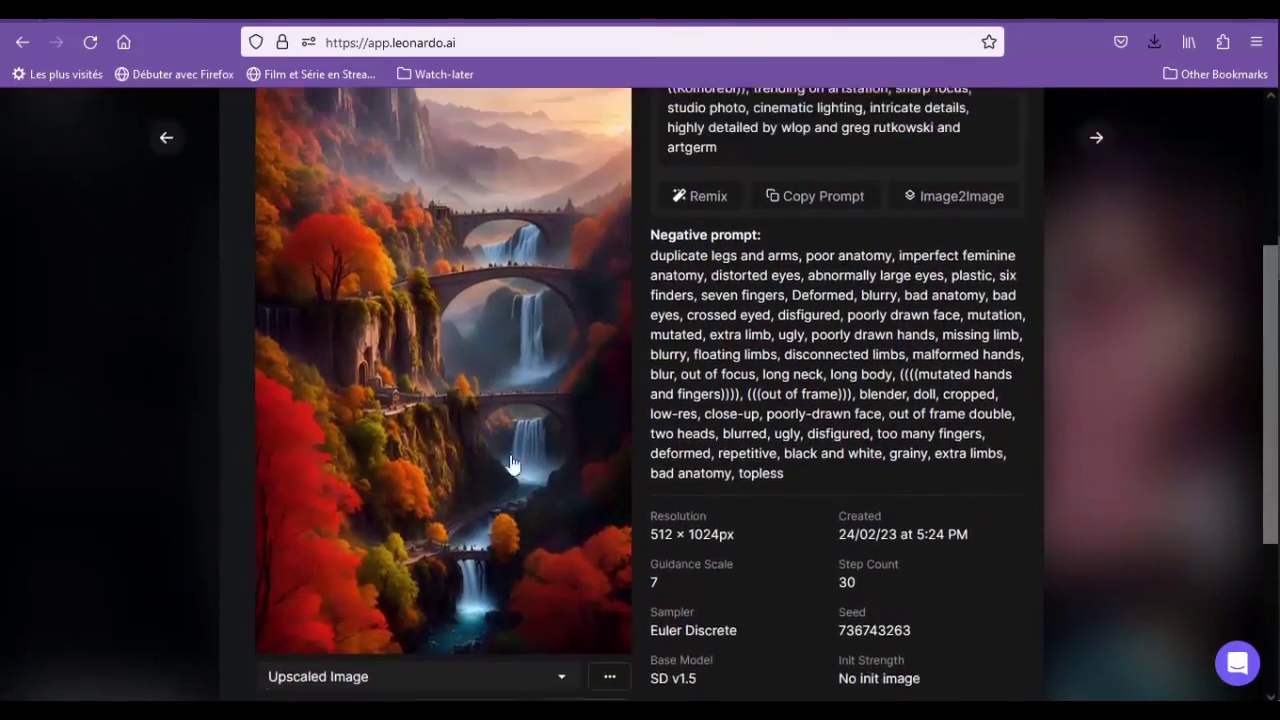
scroll(514, 386, down, 4)
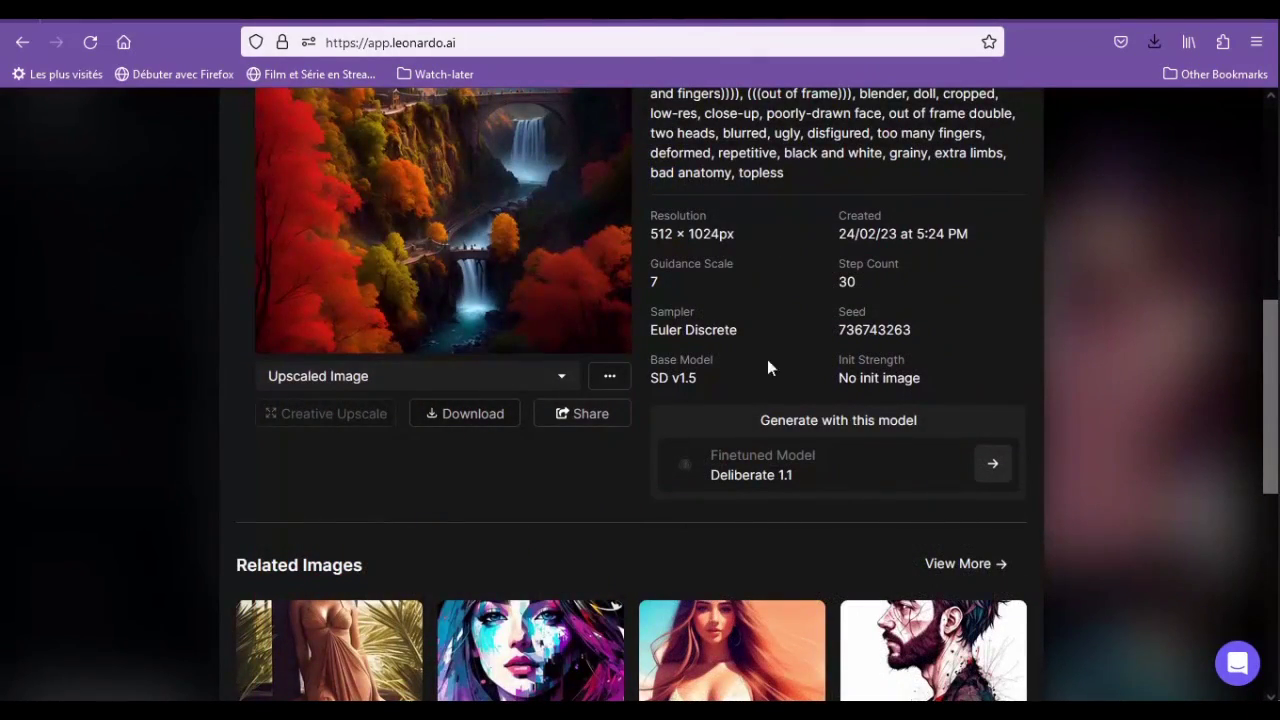
scroll(767, 368, down, 6)
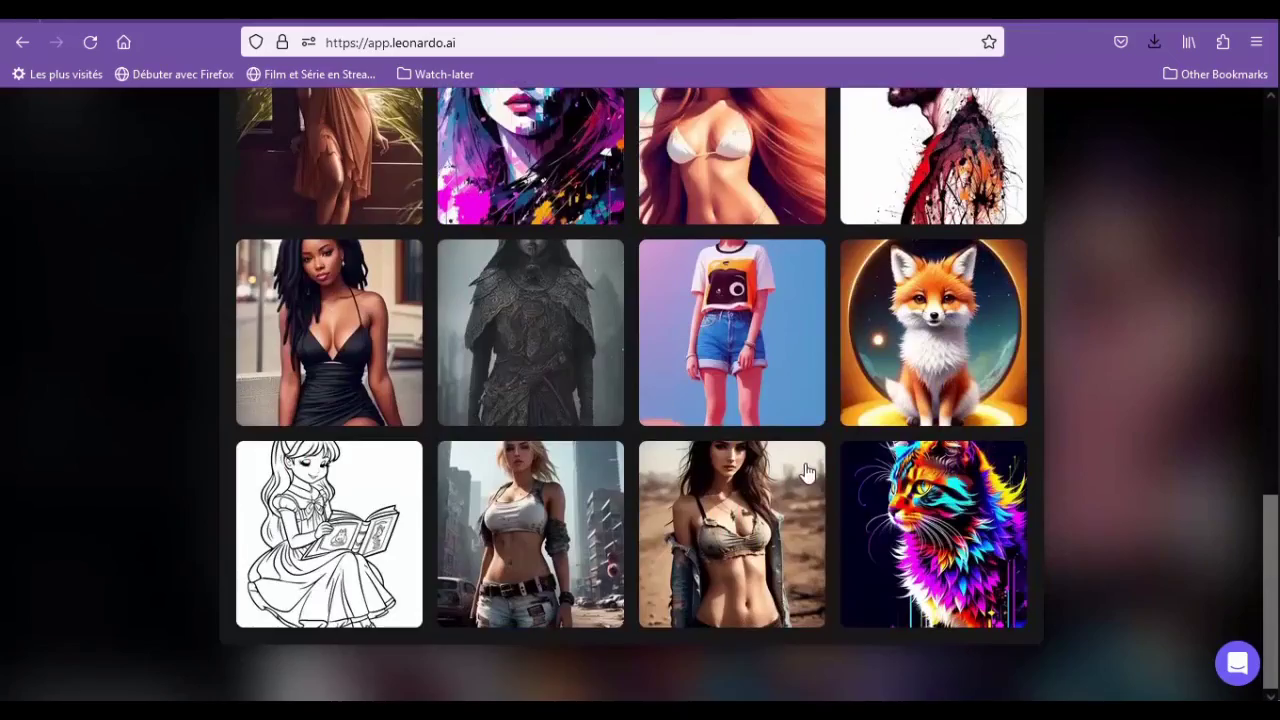
scroll(808, 472, up, 15)
click(1016, 172)
scroll(520, 429, up, 20)
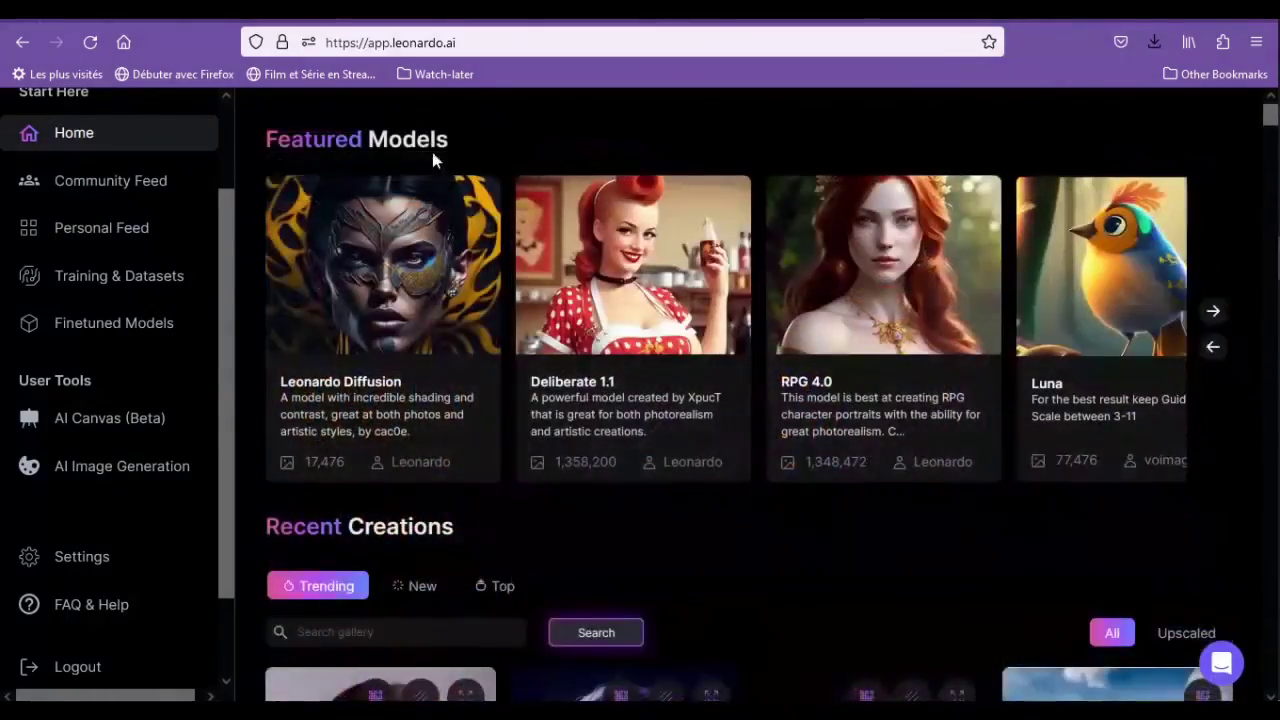
- View the details of the Leonardo Diffusion featured model and return to the home page
drag(231, 246, 214, 158)
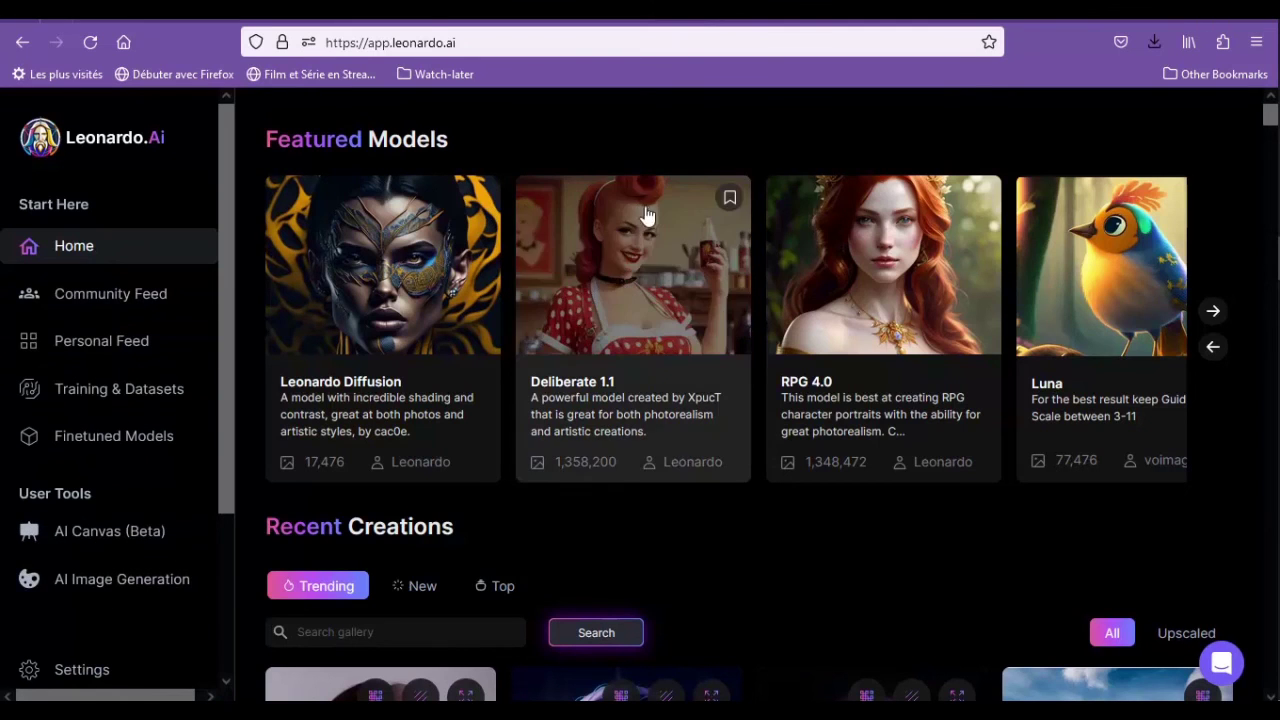
scroll(752, 452, down, 1)
scroll(752, 452, up, 1)
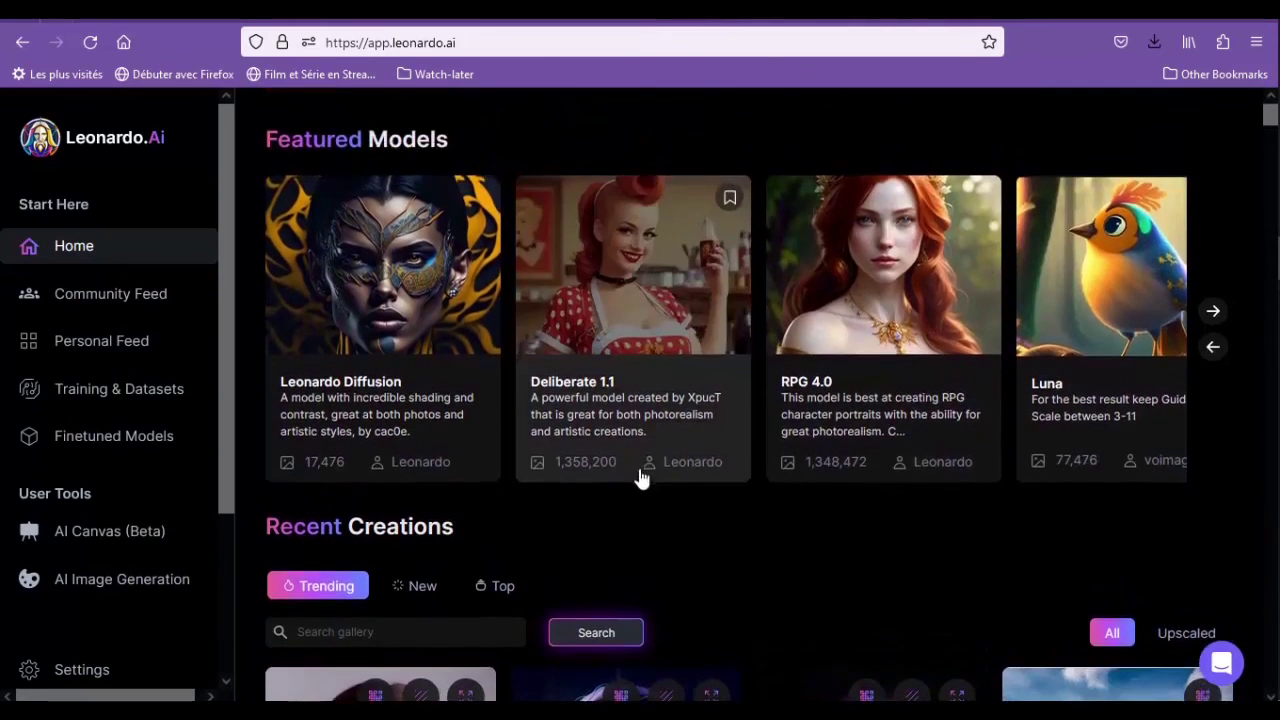
scroll(640, 500, down, 1)
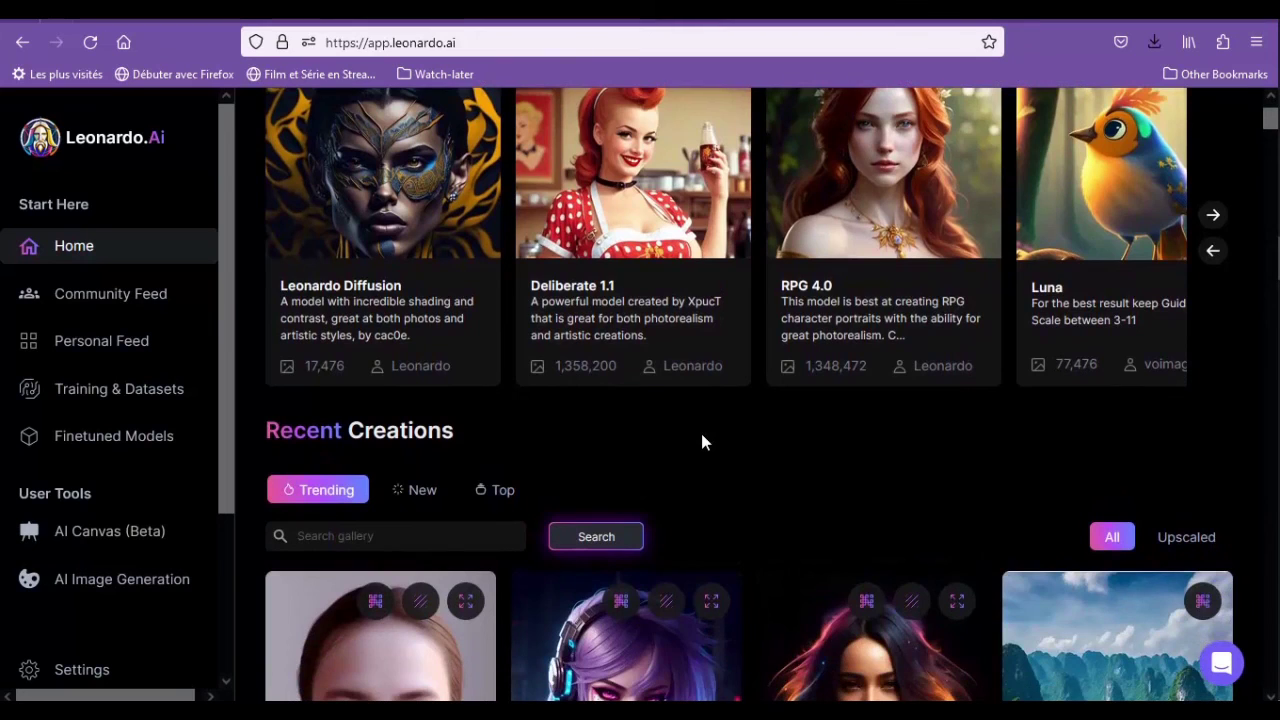
scroll(674, 440, up, 1)
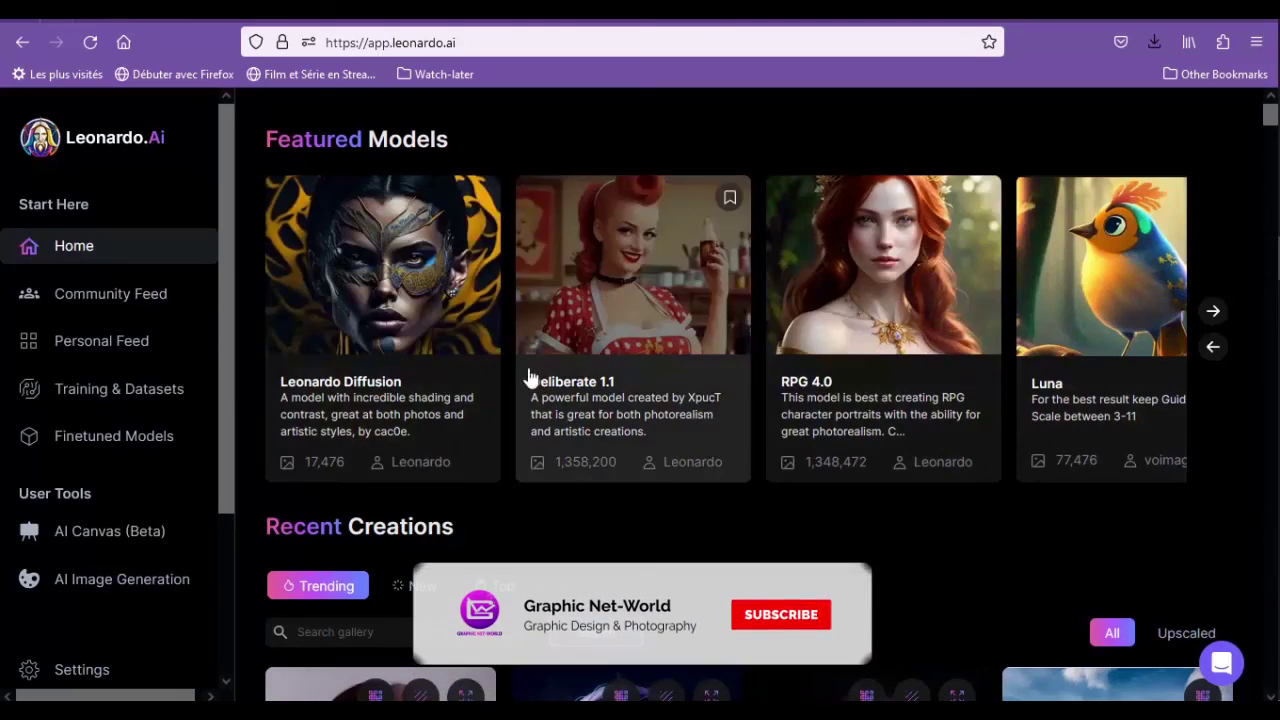
click(610, 368)
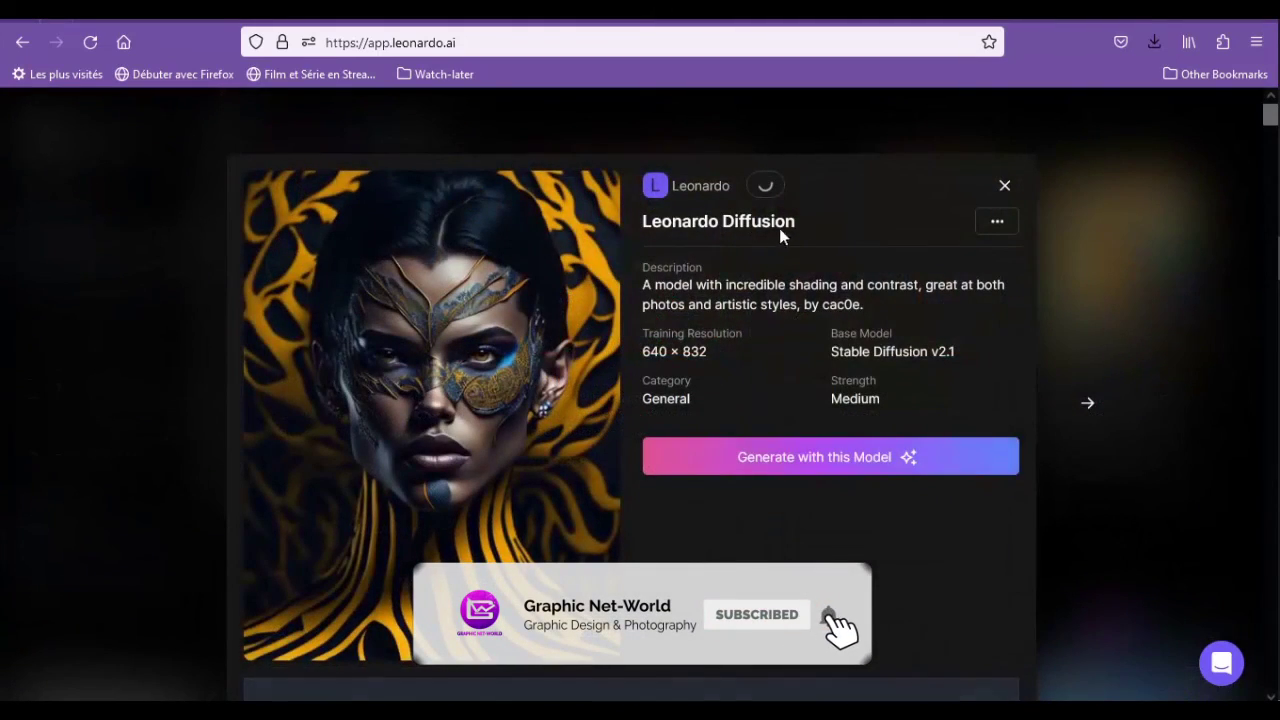
key(Escape)
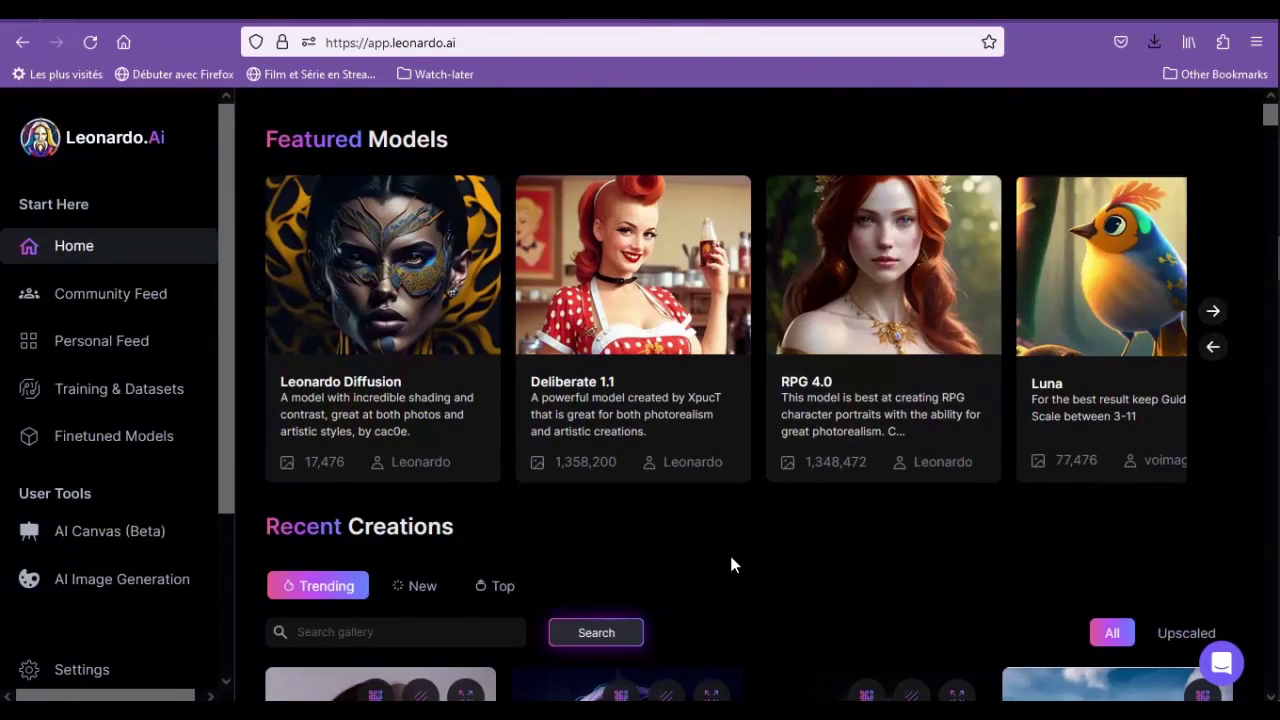